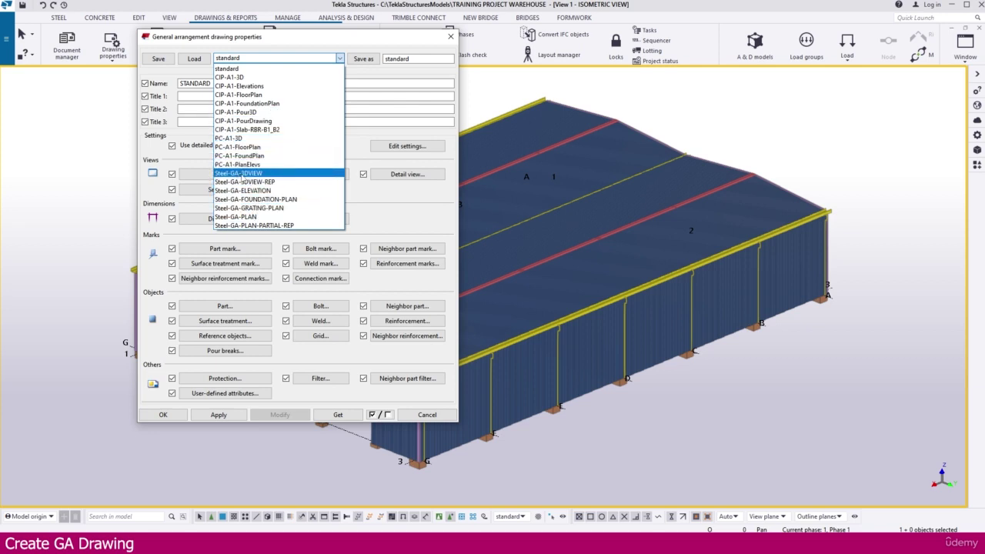
Load the Steel-GA-3DVIEW settings into the general arrangement drawing properties and apply them.
{"action": "left_click", "coordinate": [251, 173]}
{"action": "left_click", "coordinate": [194, 59]}
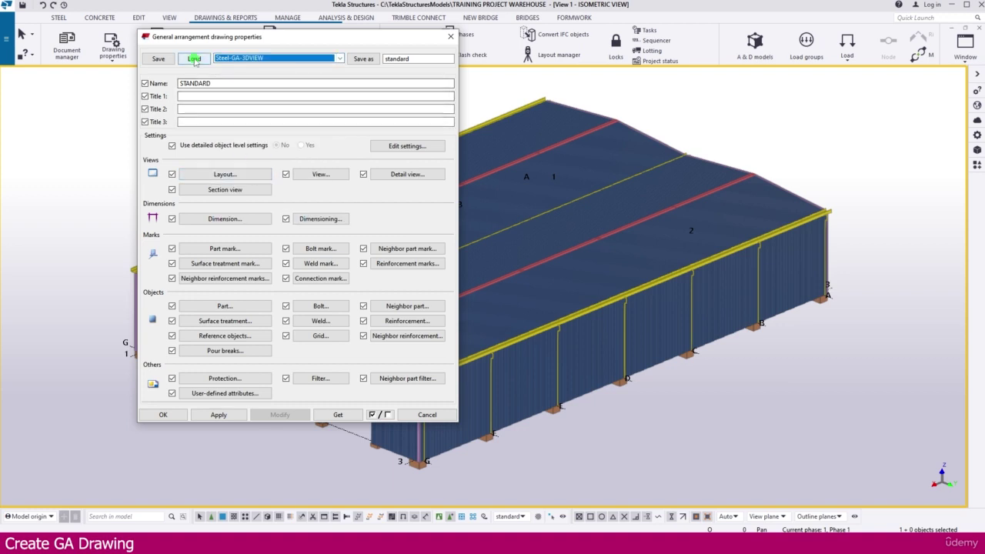
{"action": "left_click", "coordinate": [193, 85]}
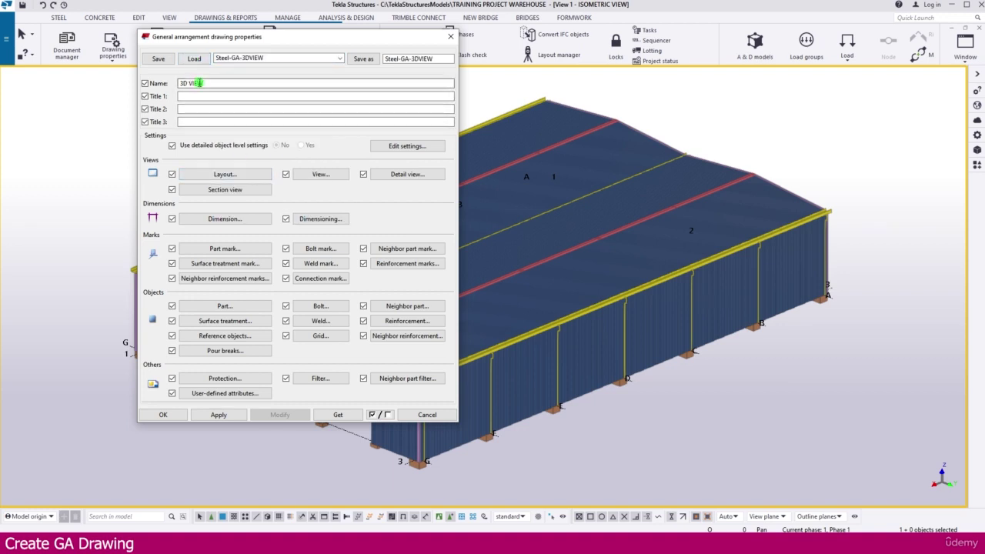
{"action": "left_click_drag", "start_coordinate": [206, 83], "coordinate": [174, 83]}
{"action": "left_click", "coordinate": [217, 416]}
{"action": "left_click", "coordinate": [167, 414]}
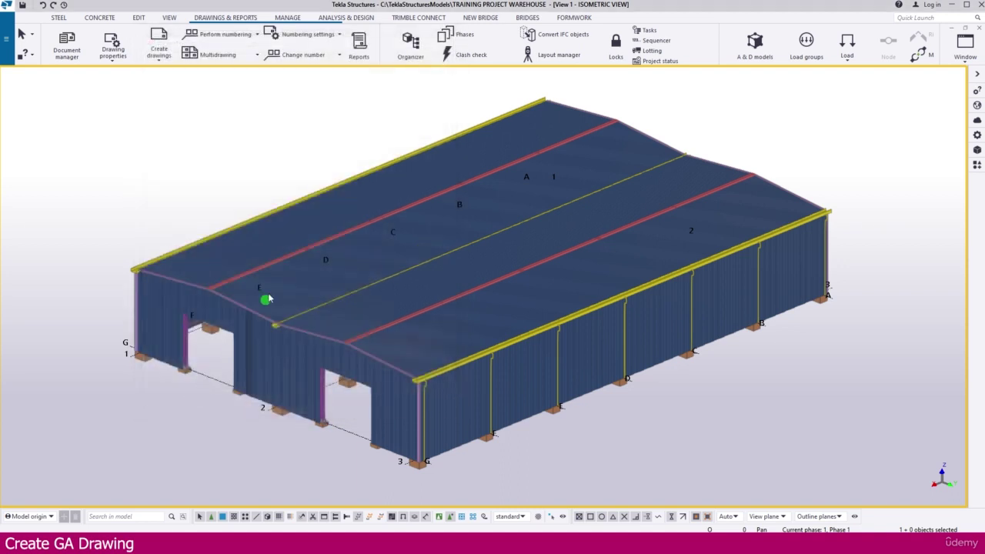
Create a general arrangement drawing from the ISOMETRIC VIEW.
{"action": "left_click", "coordinate": [162, 62]}
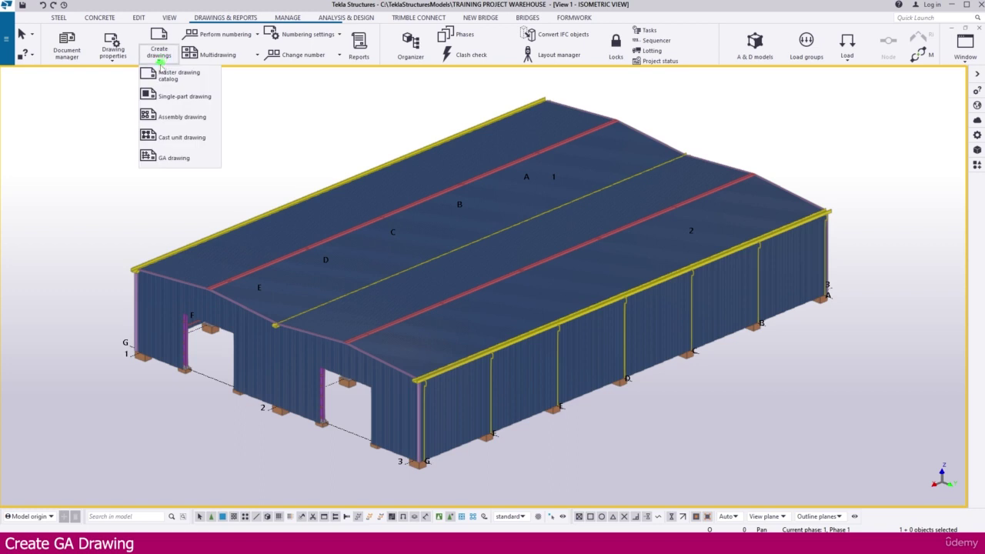
{"action": "left_click", "coordinate": [169, 157]}
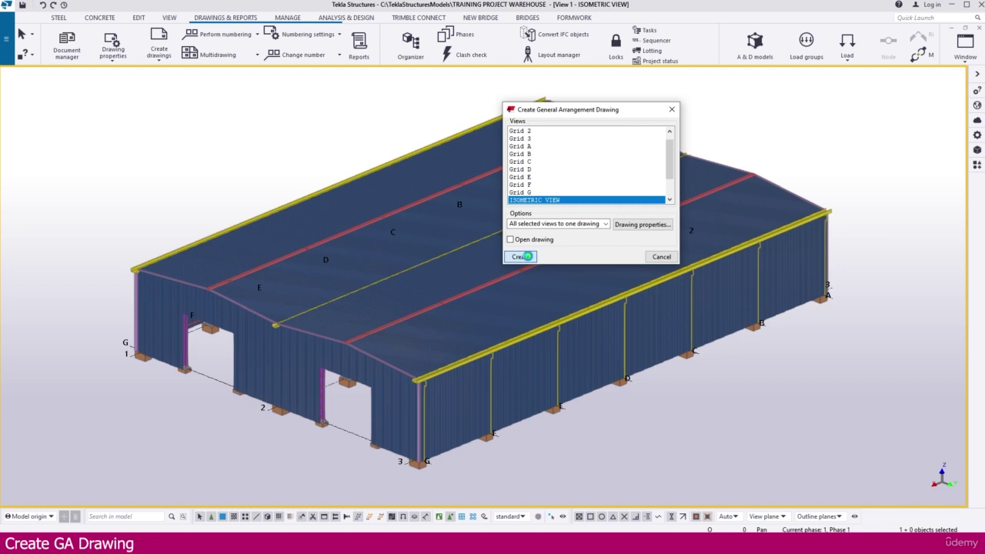
{"action": "left_click", "coordinate": [523, 256]}
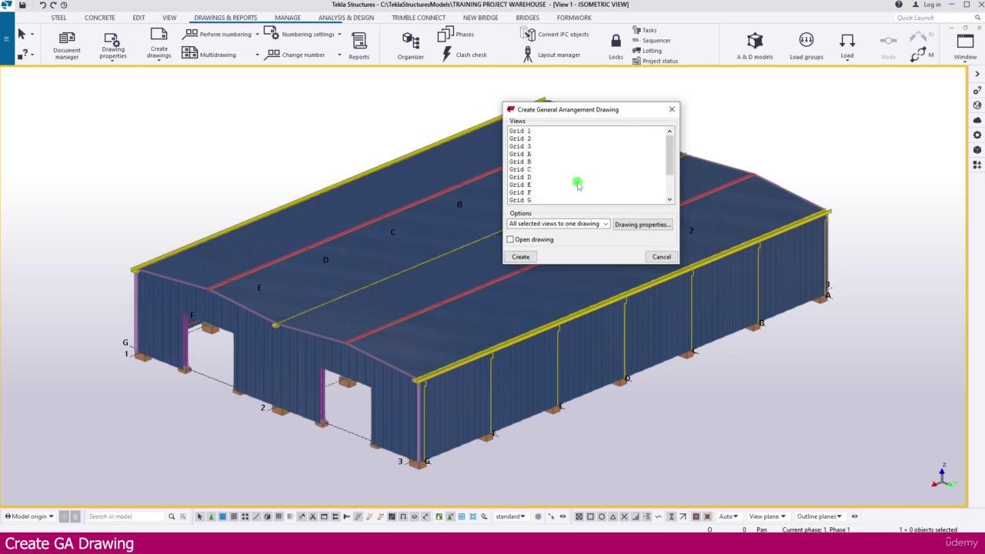
Check the list of GA drawings in the document manager, and put away the manager and the drawing creation dialog.
{"action": "left_click", "coordinate": [69, 51]}
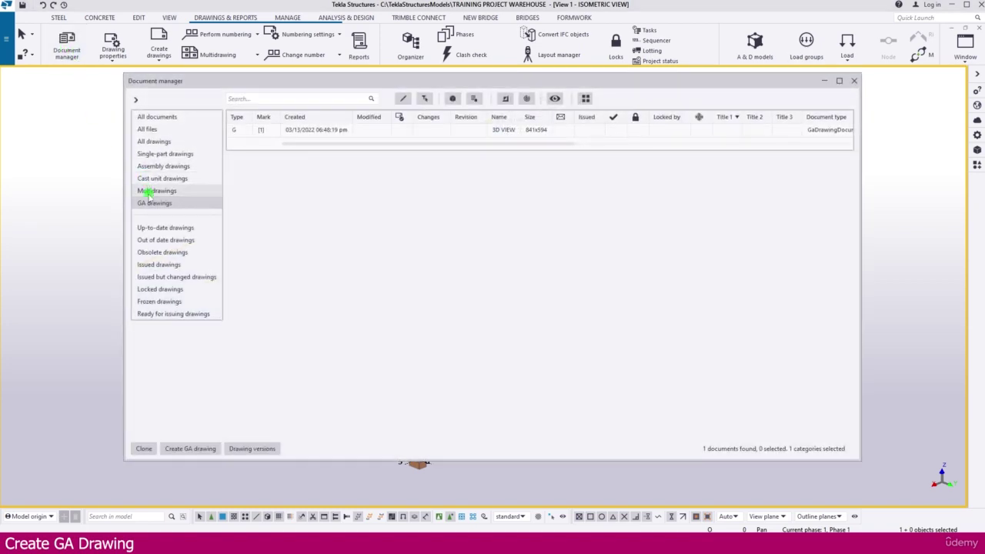
{"action": "left_click", "coordinate": [148, 204]}
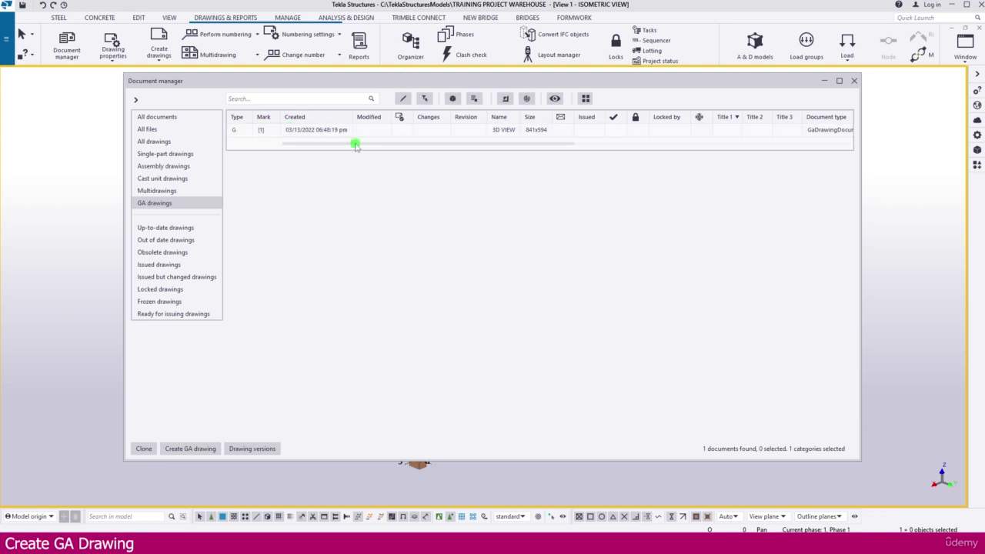
{"action": "left_click", "coordinate": [824, 81]}
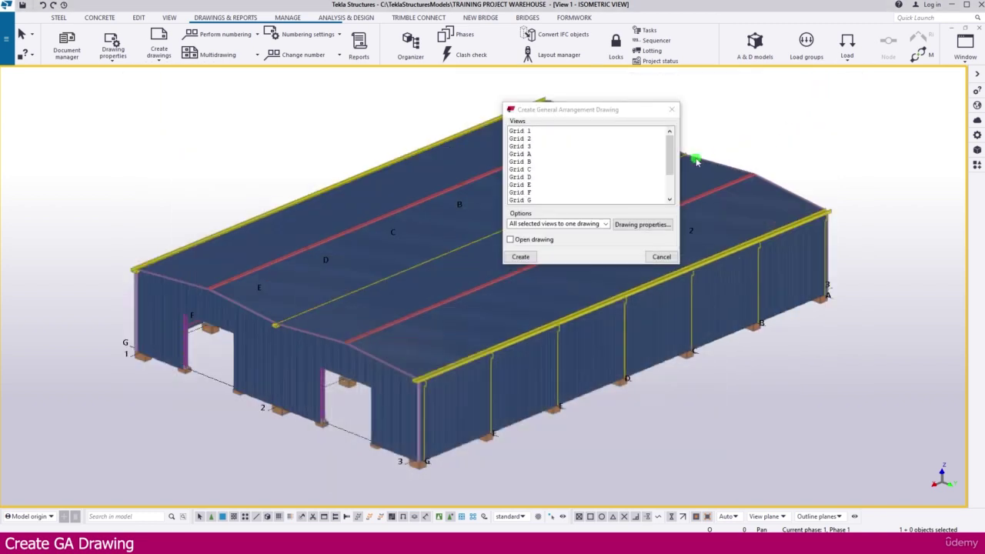
{"action": "left_click", "coordinate": [672, 110]}
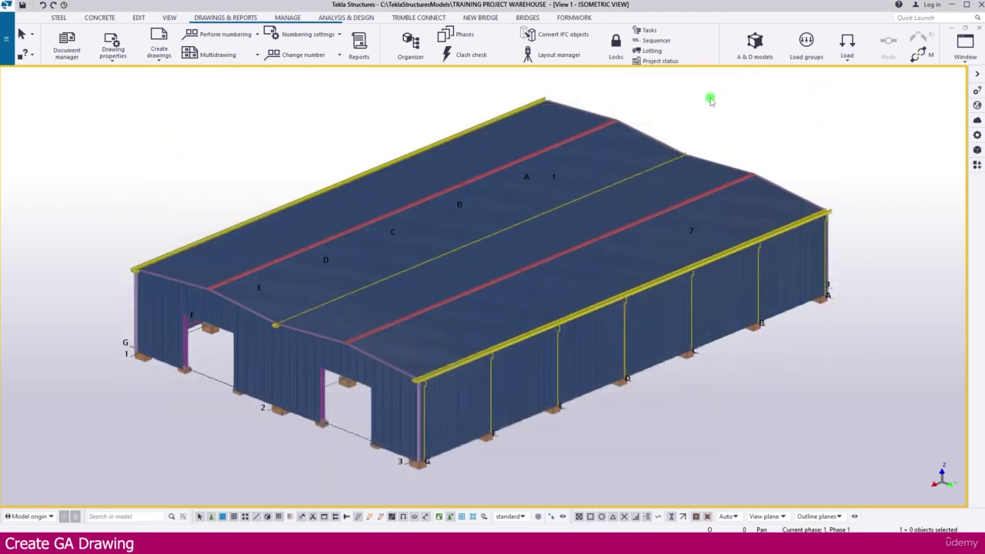
Load the Steel-GA-FOUNDATION-PLAN settings into the general arrangement drawing properties and accept them.
{"action": "left_click", "coordinate": [111, 62]}
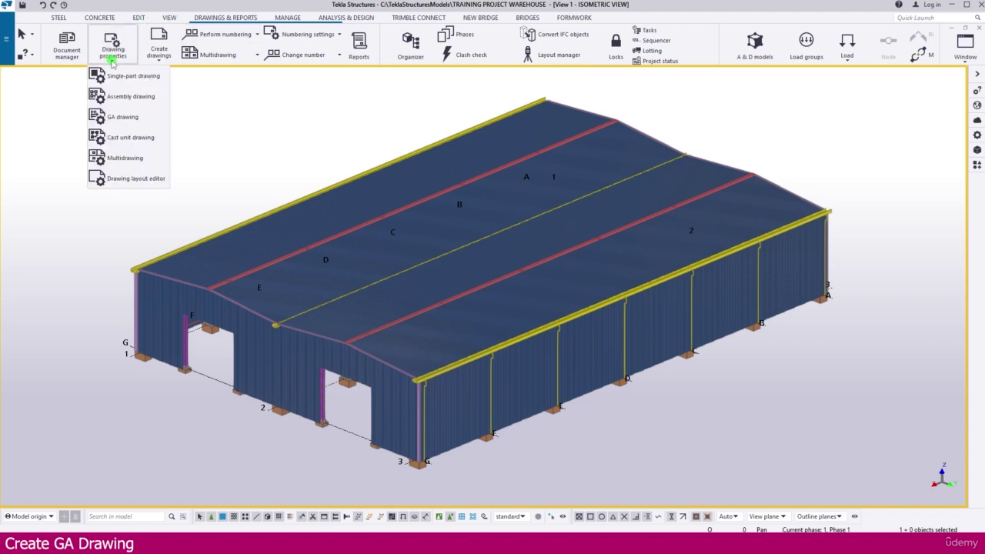
{"action": "left_click", "coordinate": [120, 118]}
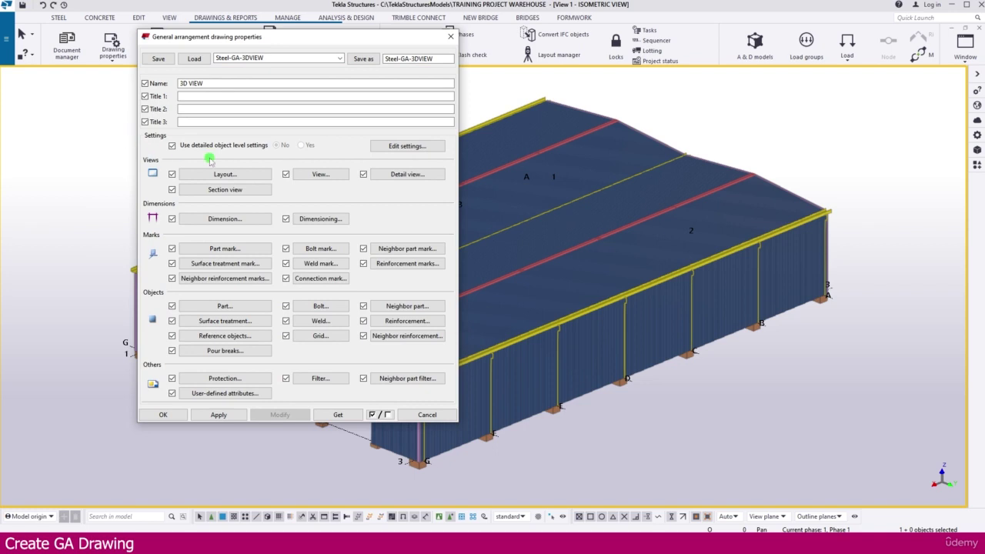
{"action": "left_click", "coordinate": [338, 59]}
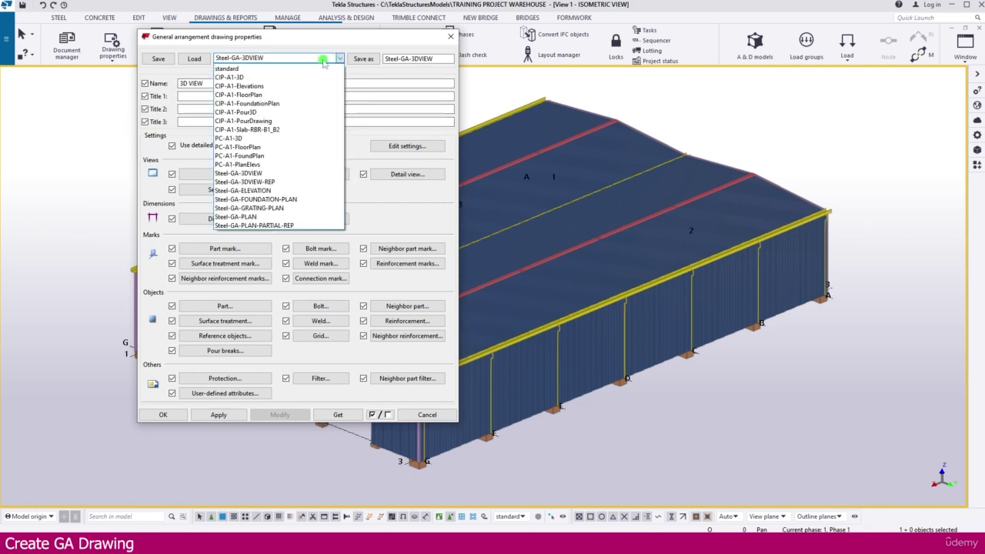
{"action": "left_click", "coordinate": [268, 200]}
{"action": "left_click", "coordinate": [196, 59]}
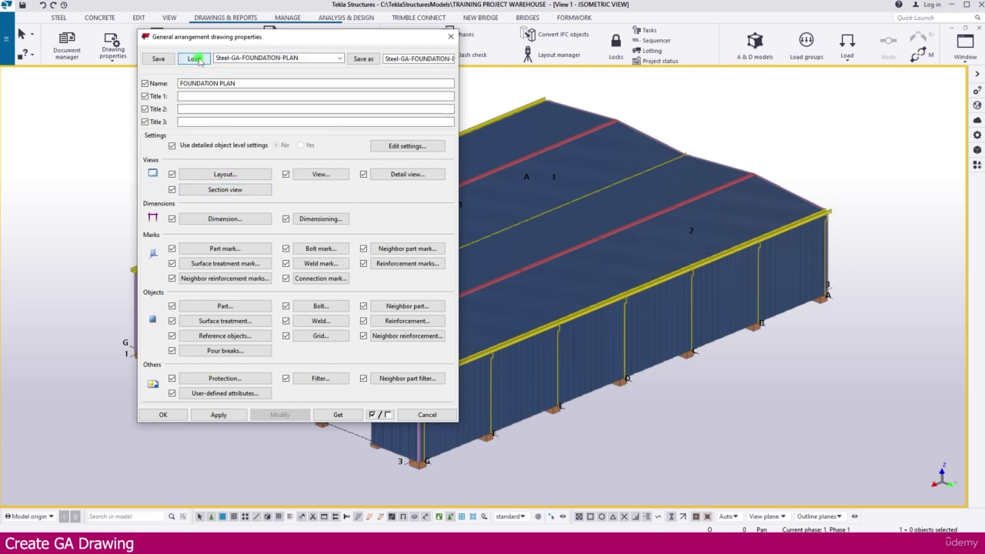
{"action": "left_click", "coordinate": [175, 416]}
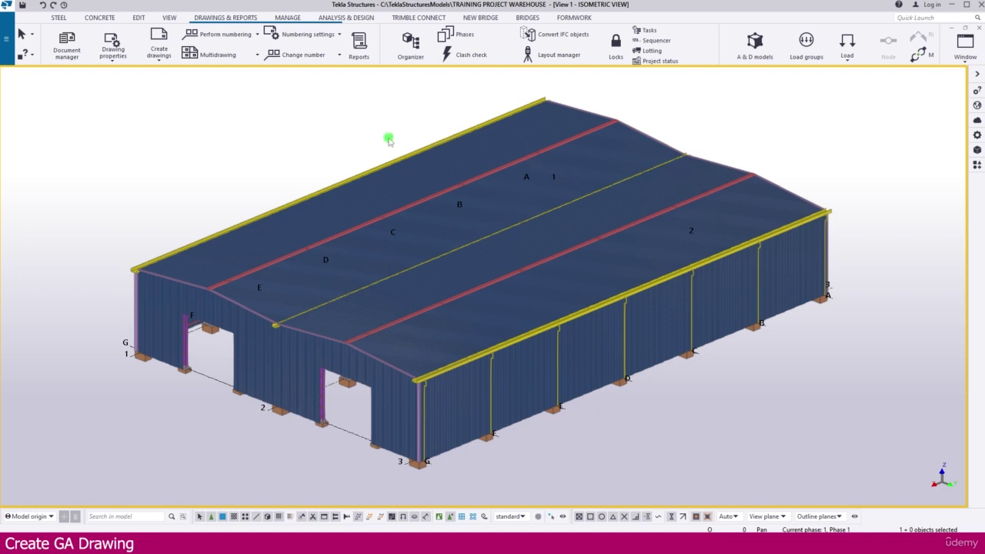
Create a general arrangement drawing from the Plan +0 view.
{"action": "left_click", "coordinate": [159, 54]}
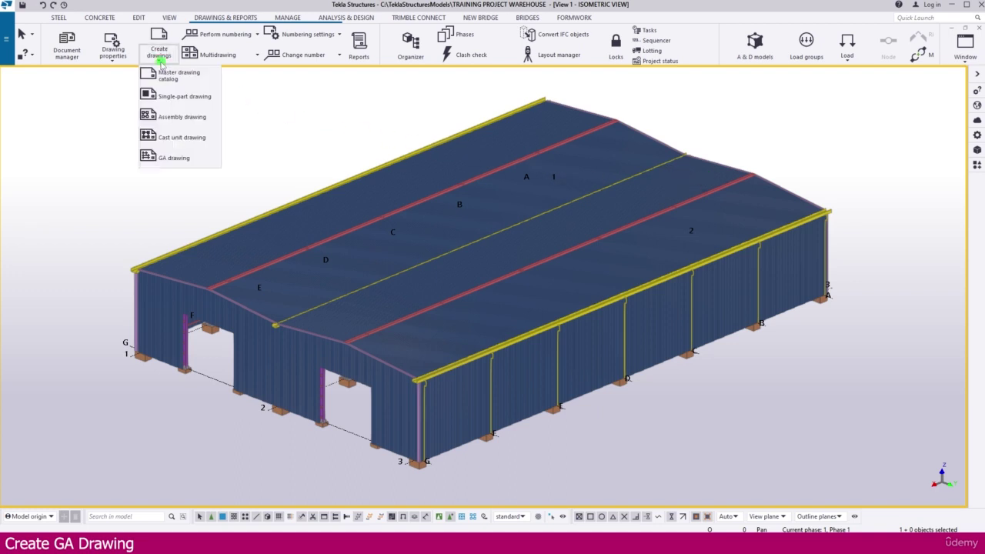
{"action": "left_click", "coordinate": [164, 158]}
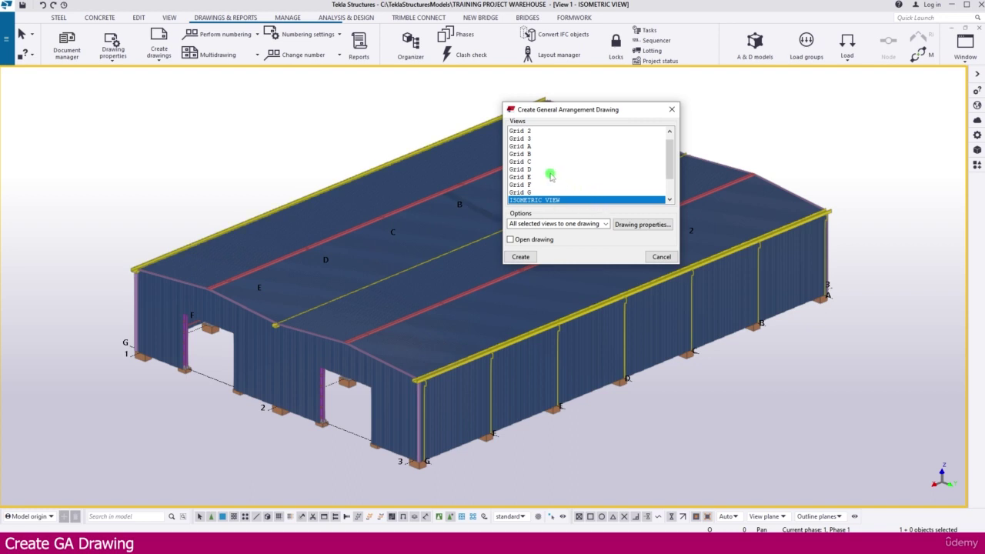
{"action": "scroll", "coordinate": [550, 176], "scroll_direction": "down", "scroll_amount": 2}
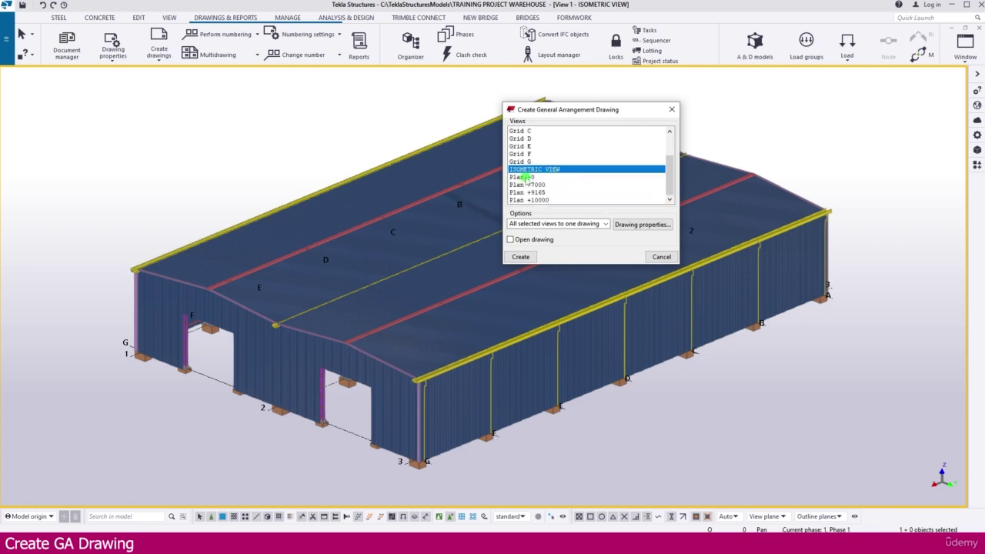
{"action": "left_click", "coordinate": [516, 178]}
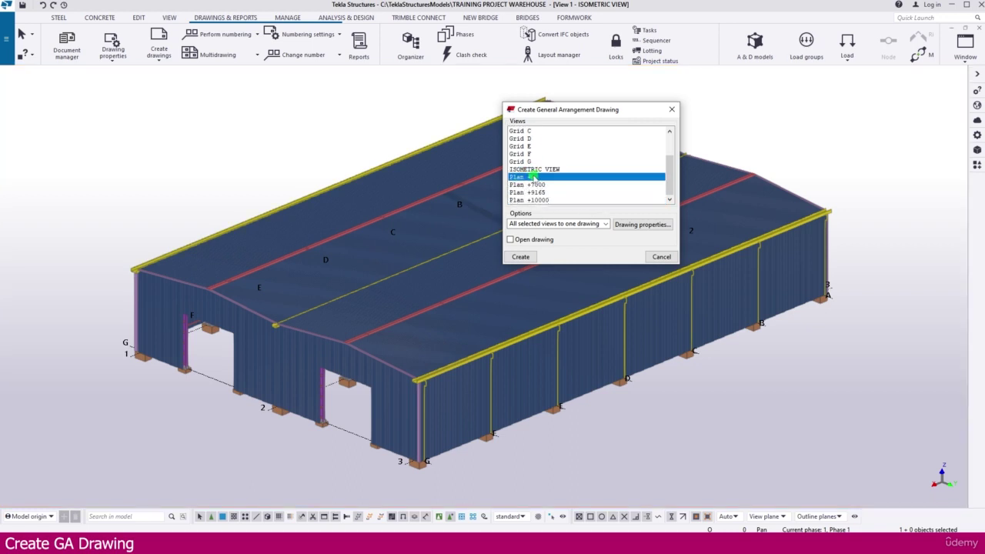
{"action": "left_click", "coordinate": [523, 257]}
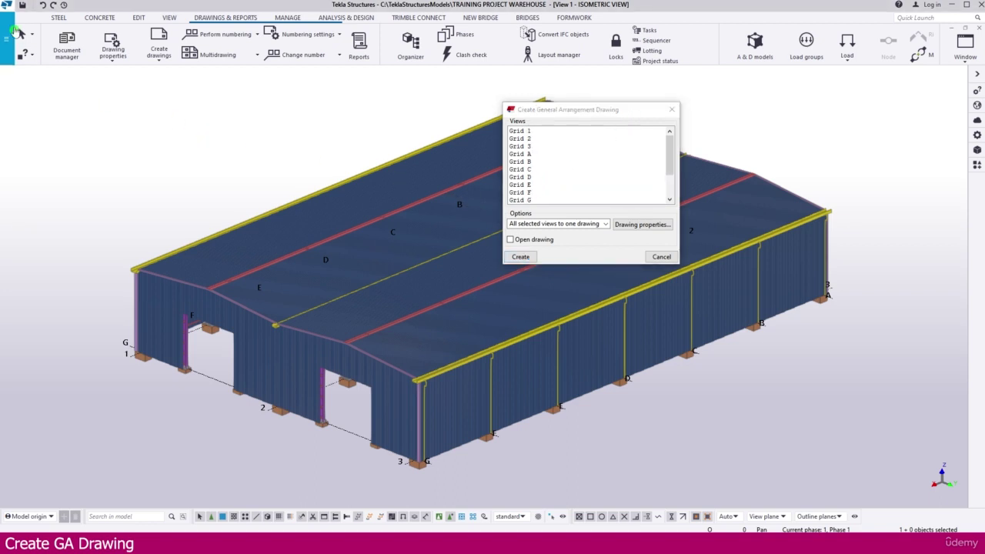
Check the document manager for the new foundation plan drawing, and put away the manager and the drawing creation dialog.
{"action": "left_click", "coordinate": [66, 46]}
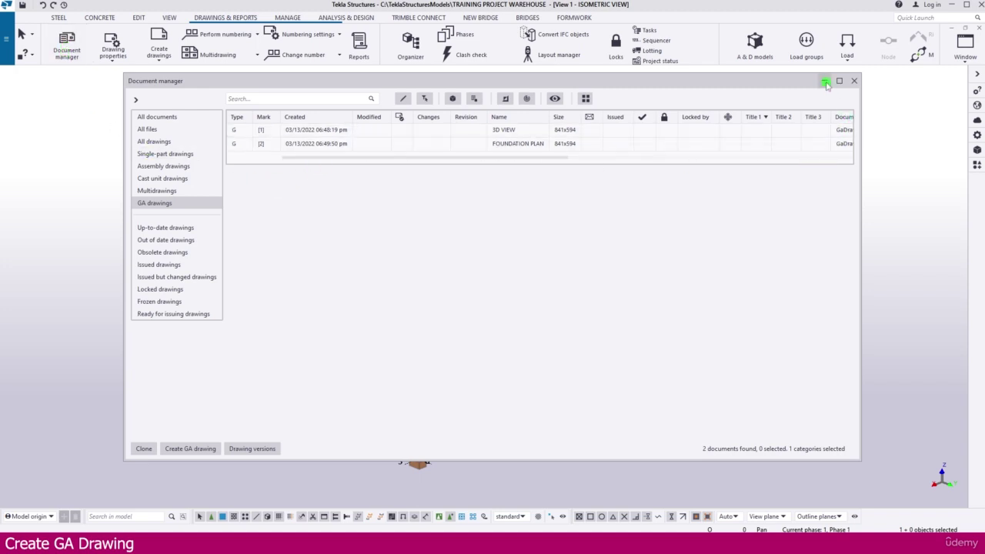
{"action": "left_click", "coordinate": [823, 81]}
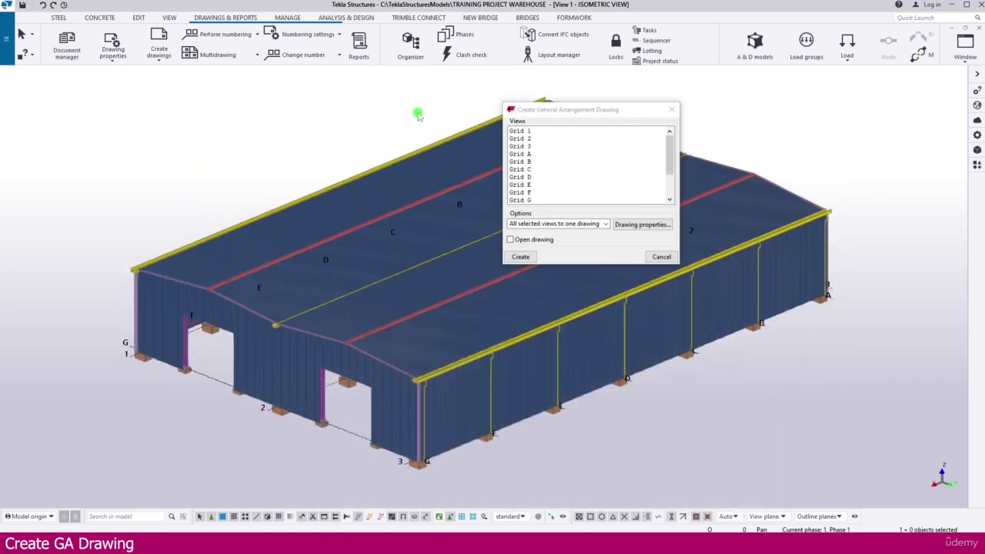
{"action": "left_click", "coordinate": [672, 109]}
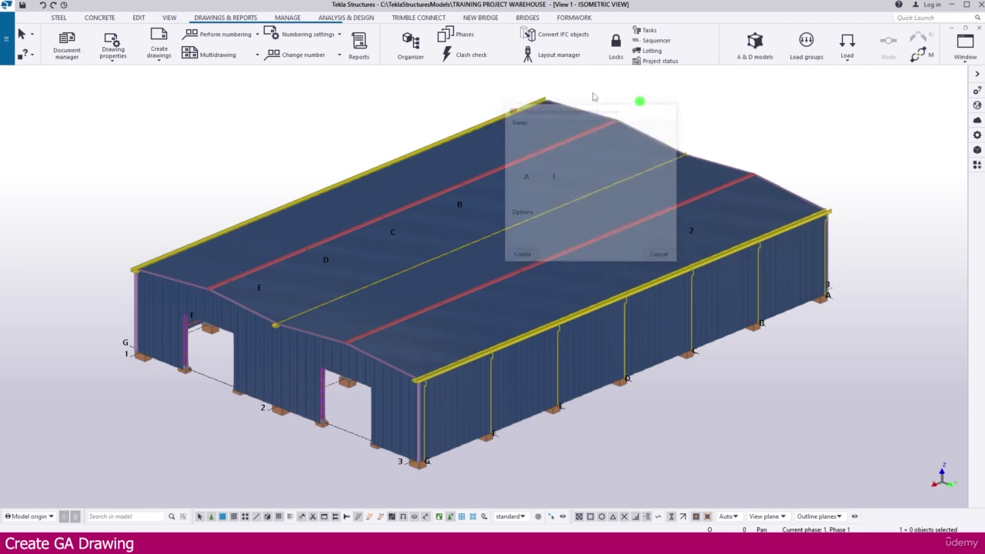
Load the Steel-GA-ELEVATION settings for general arrangement drawings and set the drawing name to GRID VIEW.
{"action": "left_click", "coordinate": [117, 63]}
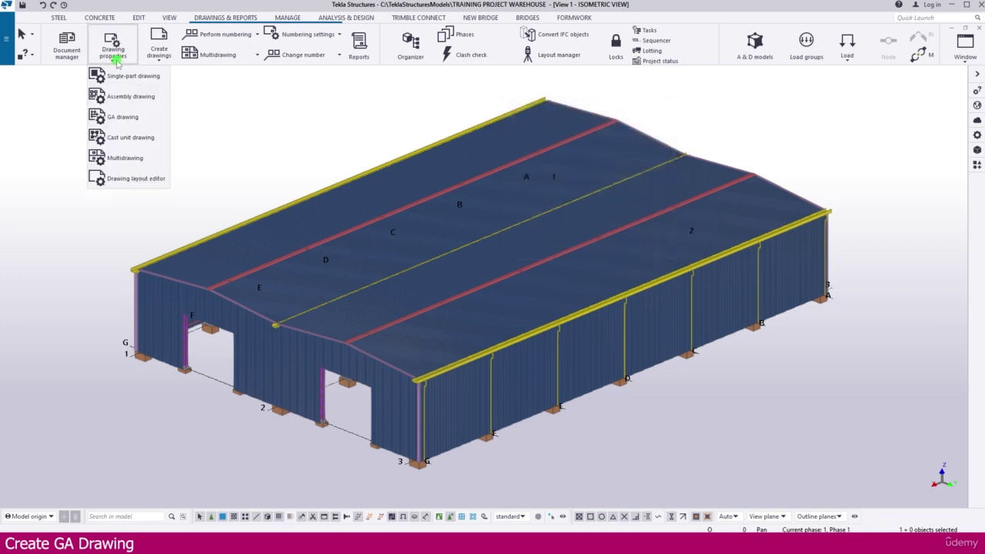
{"action": "left_click", "coordinate": [127, 118]}
{"action": "left_click", "coordinate": [322, 59]}
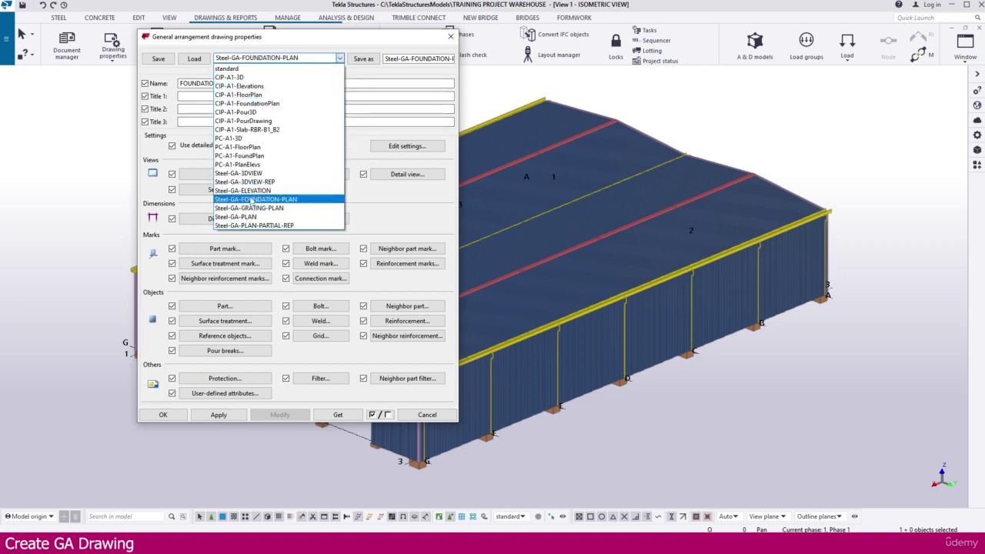
{"action": "left_click", "coordinate": [253, 191]}
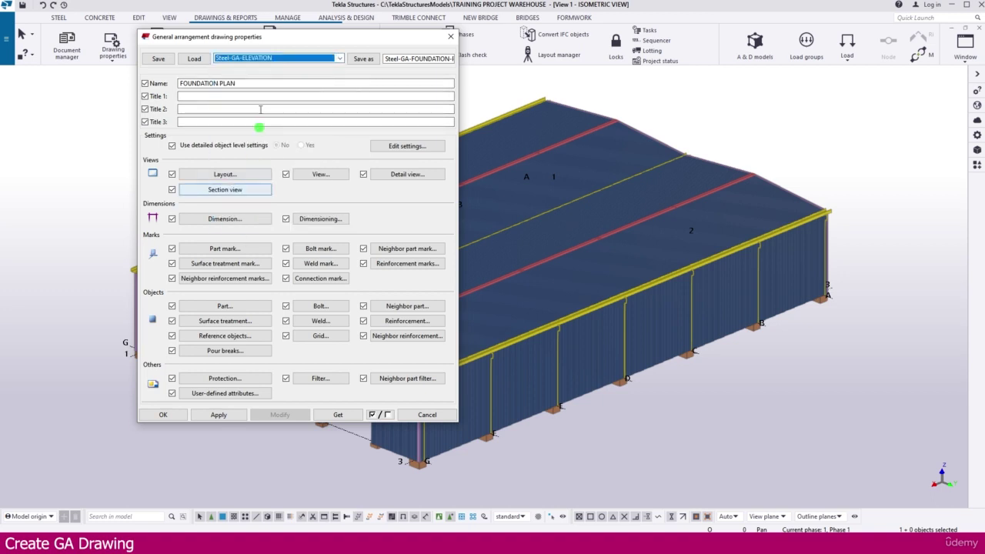
{"action": "left_click", "coordinate": [195, 60]}
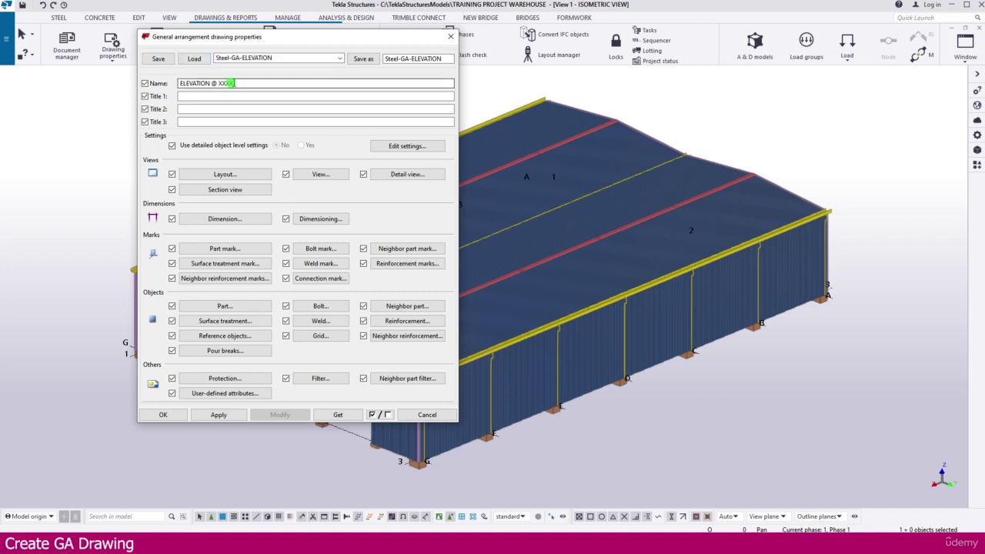
{"action": "left_click_drag", "start_coordinate": [238, 82], "coordinate": [160, 74]}
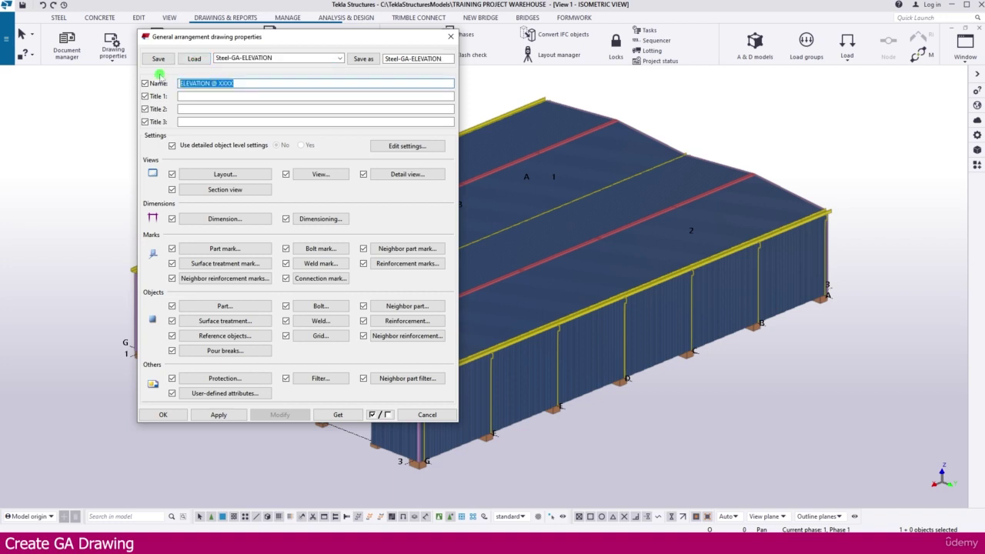
{"action": "type", "text": "GRID VIEW"}
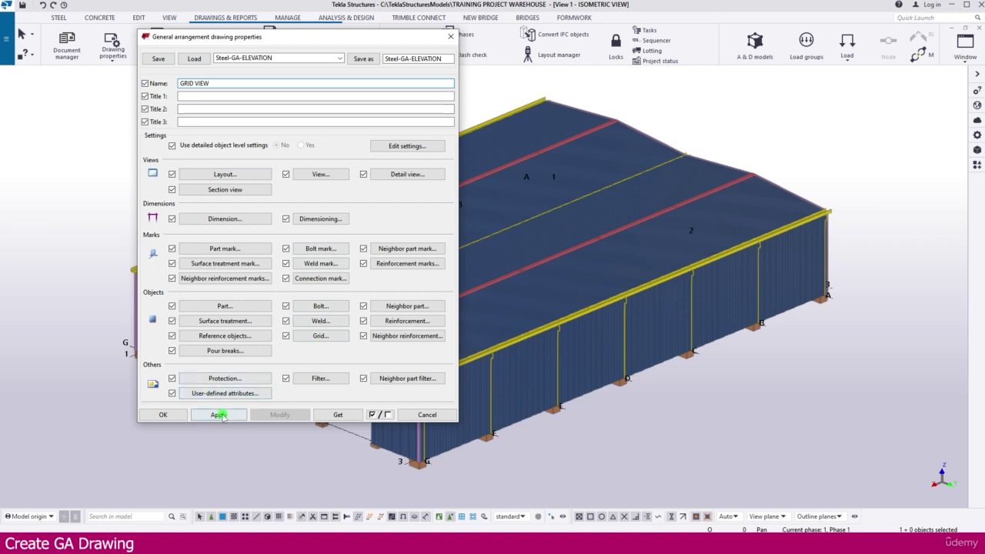
{"action": "left_click", "coordinate": [164, 415]}
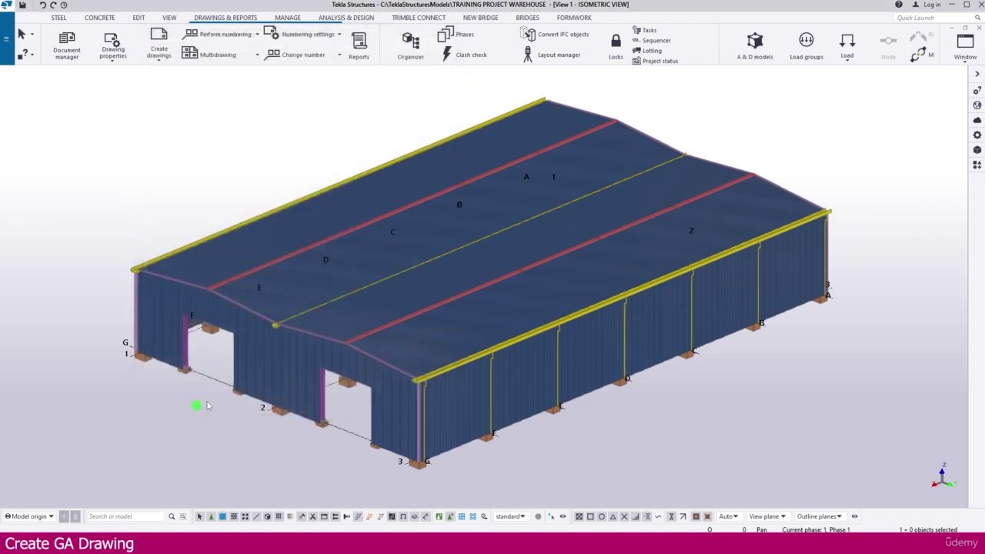
Review the drawing name and loaded settings in the general arrangement drawing properties and close them.
{"action": "left_click", "coordinate": [122, 65]}
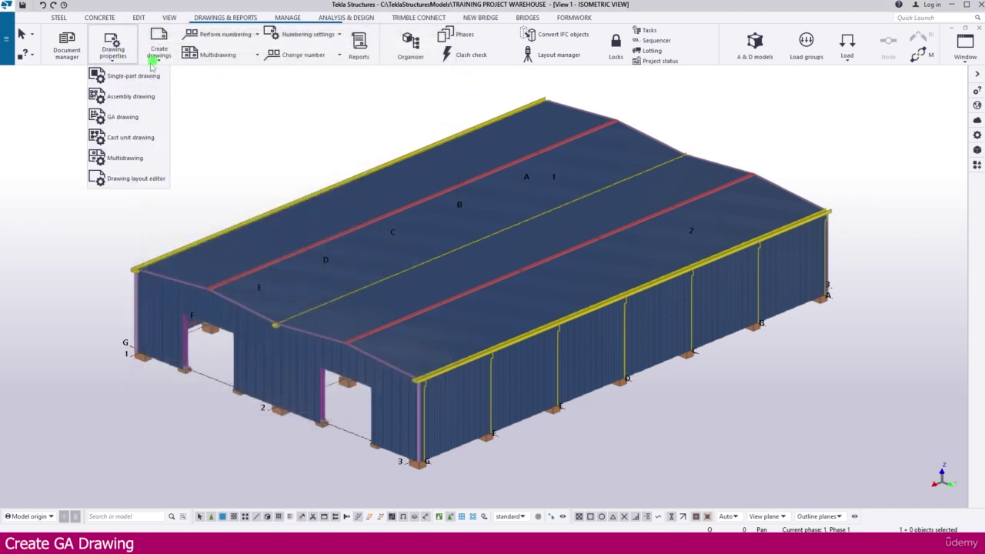
{"action": "left_click", "coordinate": [123, 118]}
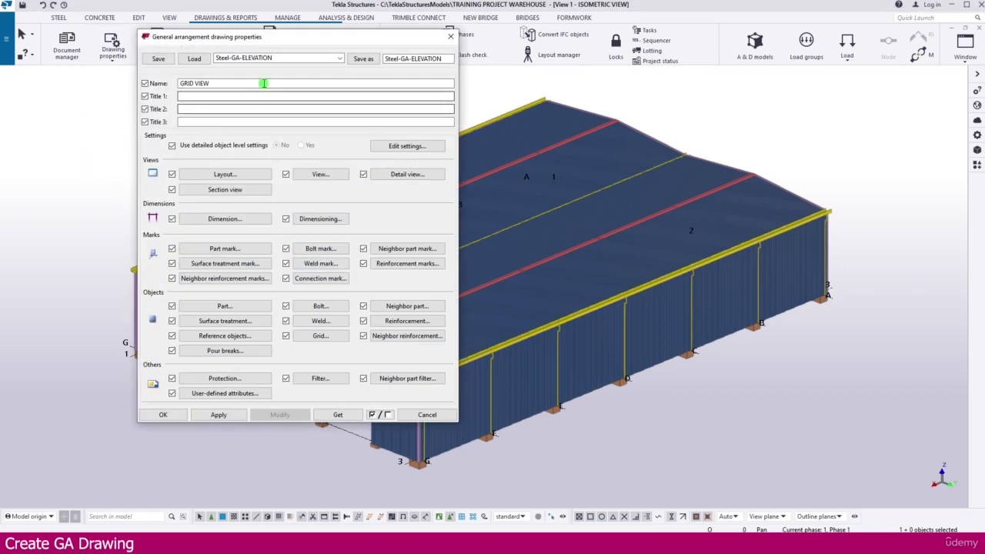
{"action": "left_click", "coordinate": [197, 59]}
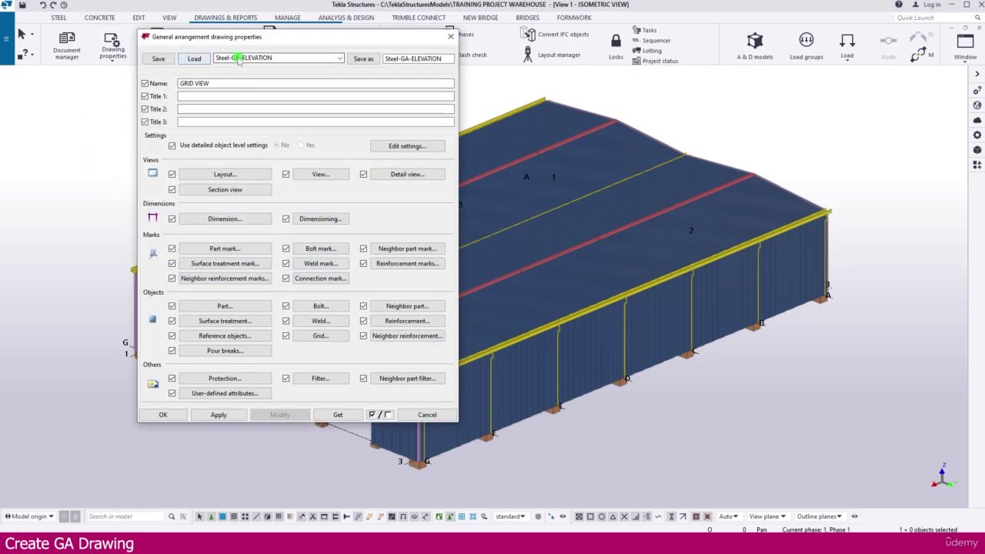
{"action": "left_click", "coordinate": [451, 37]}
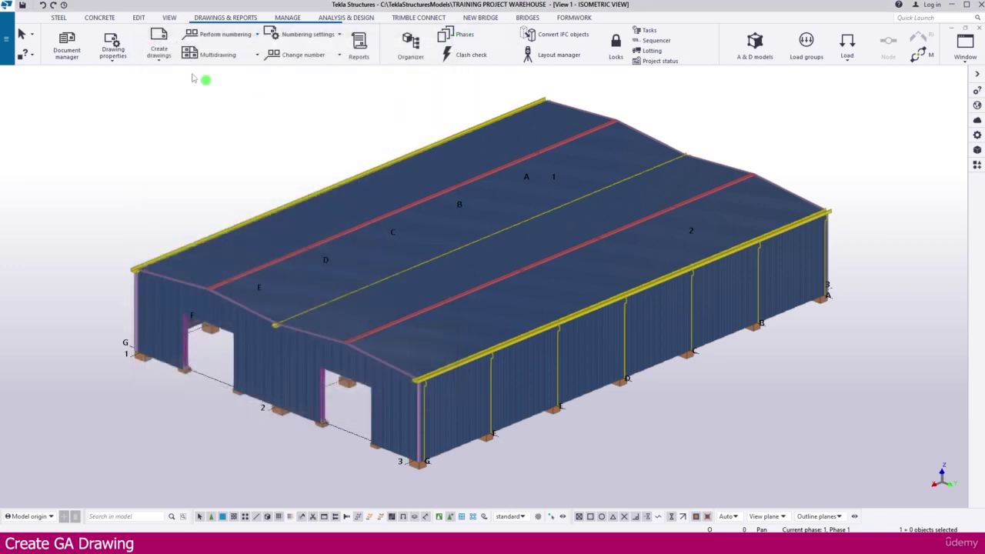
Create a general arrangement drawing from the Grid A view only, using the option that puts all selected views on one drawing.
{"action": "left_click", "coordinate": [159, 59]}
{"action": "left_click", "coordinate": [181, 160]}
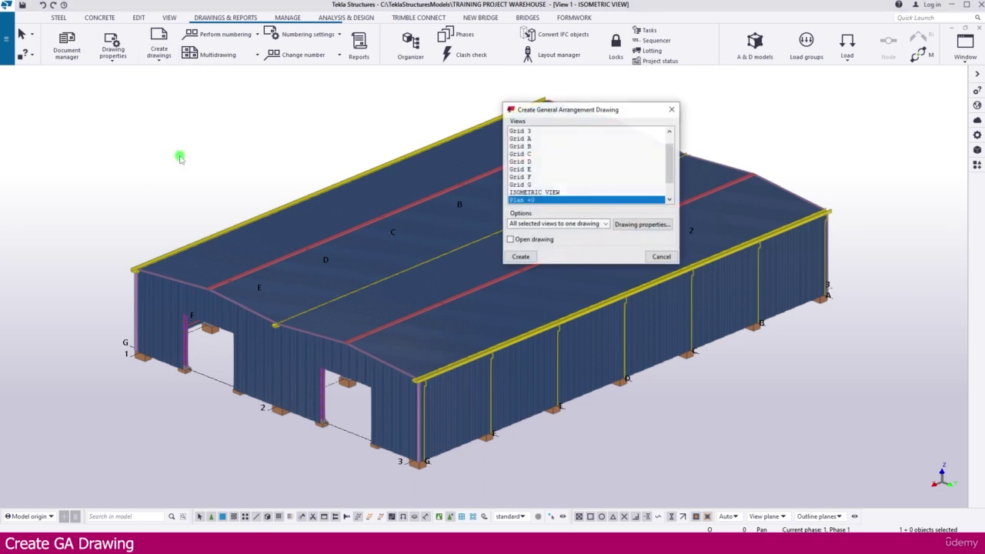
{"action": "left_click", "coordinate": [577, 189]}
{"action": "scroll", "coordinate": [577, 185], "scroll_direction": "up", "scroll_amount": 3}
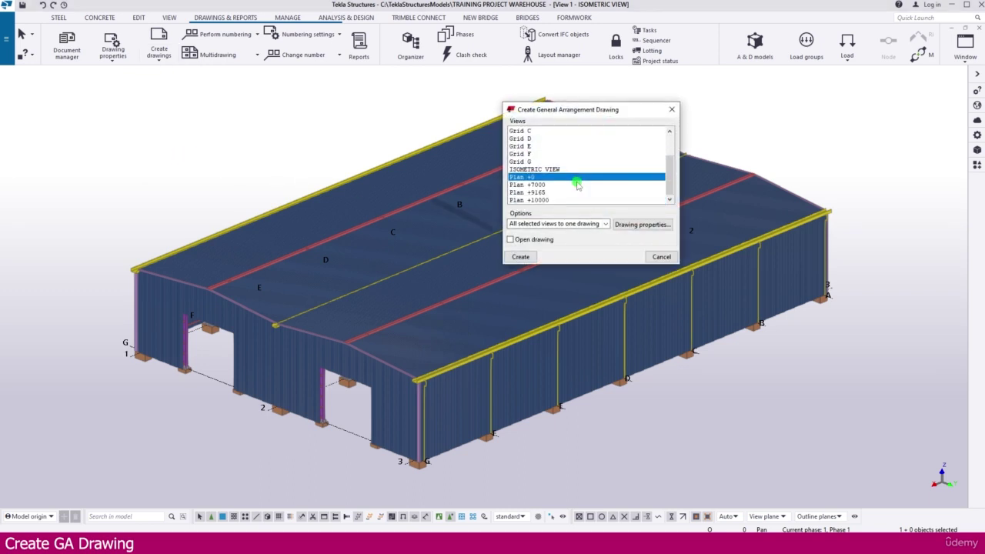
{"action": "left_click", "coordinate": [530, 153]}
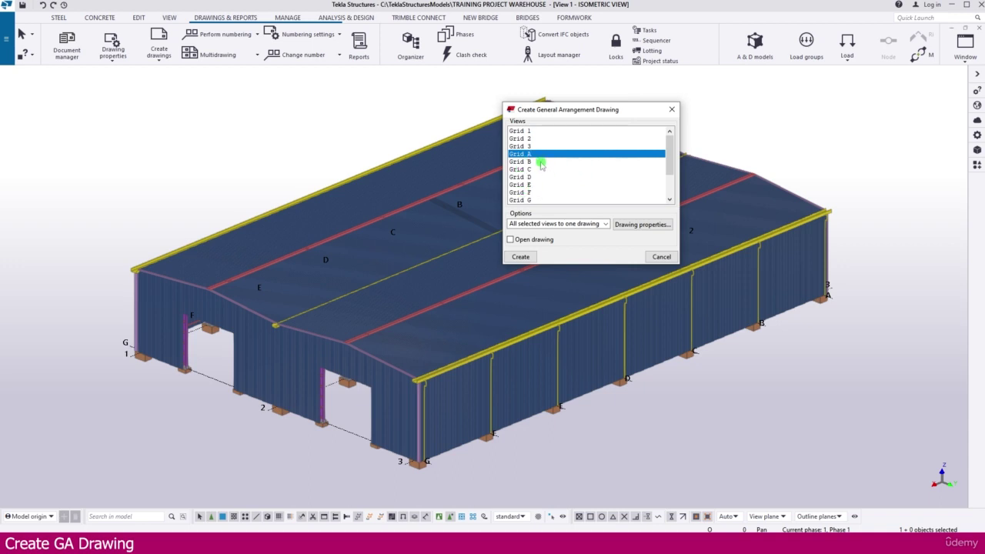
{"action": "left_click", "coordinate": [528, 162], "text": "ctrl"}
{"action": "left_click", "coordinate": [529, 168], "text": "ctrl"}
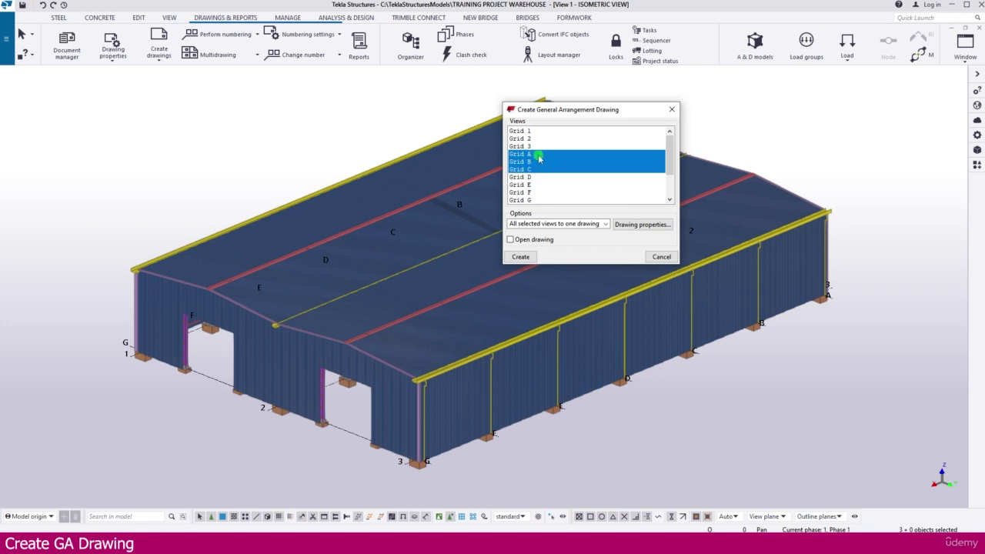
{"action": "left_click", "coordinate": [528, 155]}
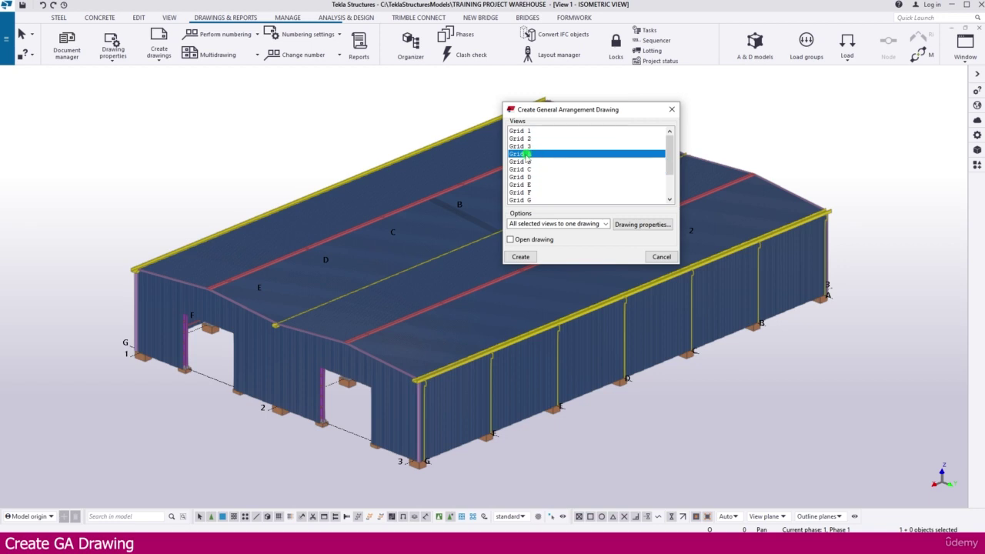
{"action": "left_click", "coordinate": [522, 256]}
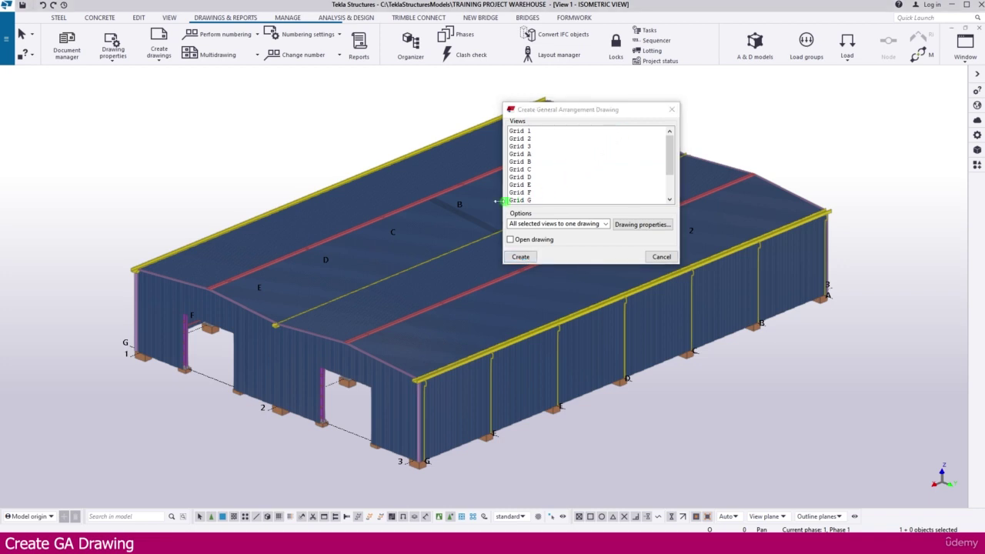
Sort the general arrangement drawings by mark, open the 3D VIEW drawing, and put away the document manager and the drawing creation dialog.
{"action": "left_click", "coordinate": [67, 42]}
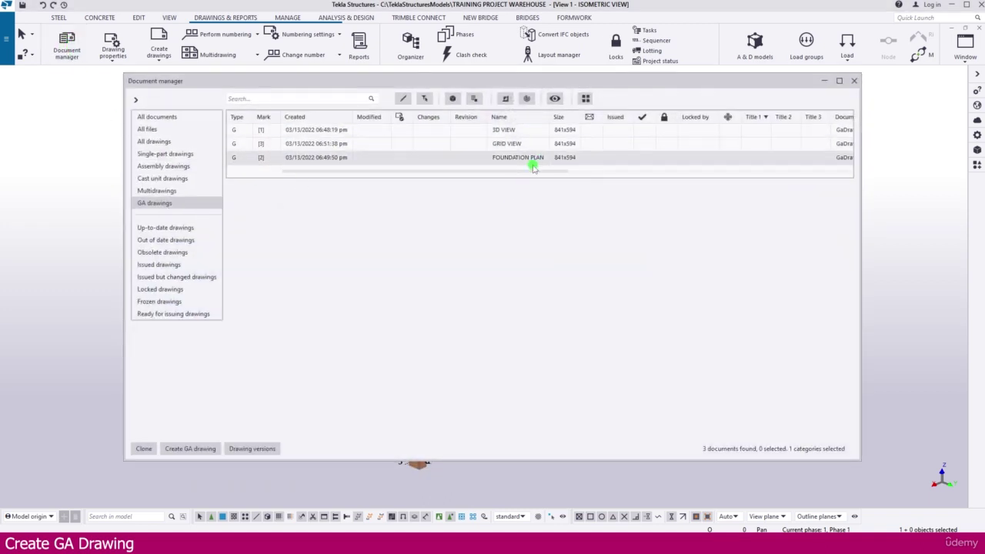
{"action": "left_click", "coordinate": [264, 117]}
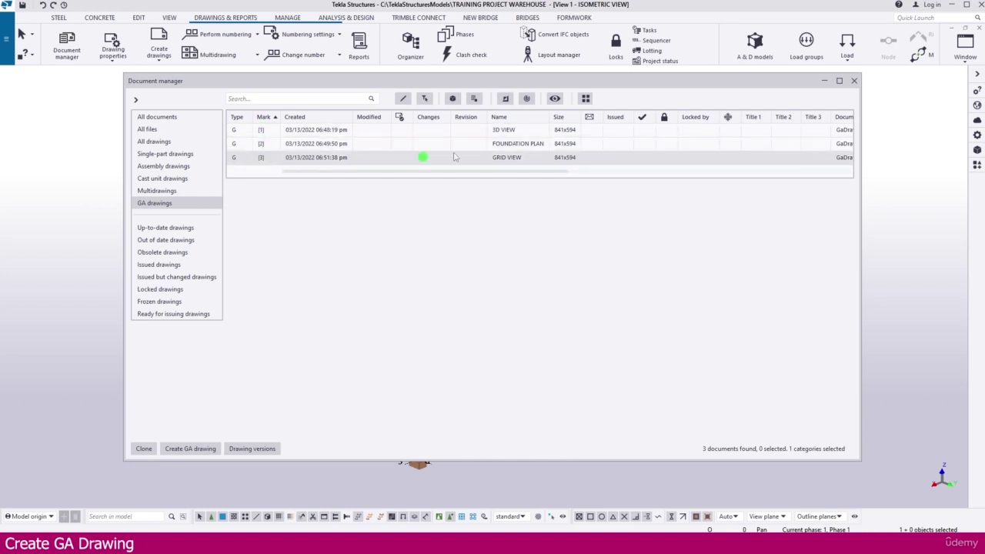
{"action": "left_click", "coordinate": [501, 132]}
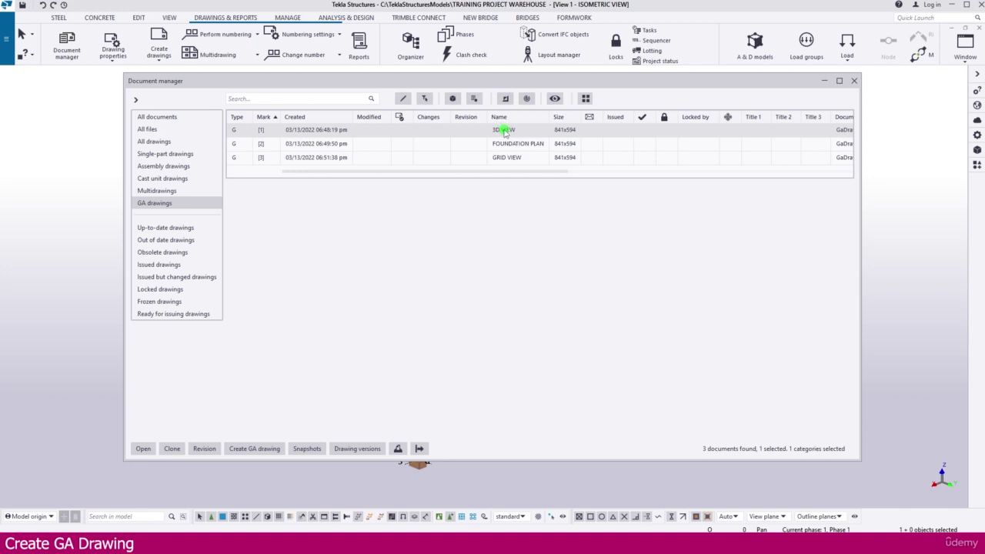
{"action": "double_click", "coordinate": [501, 130]}
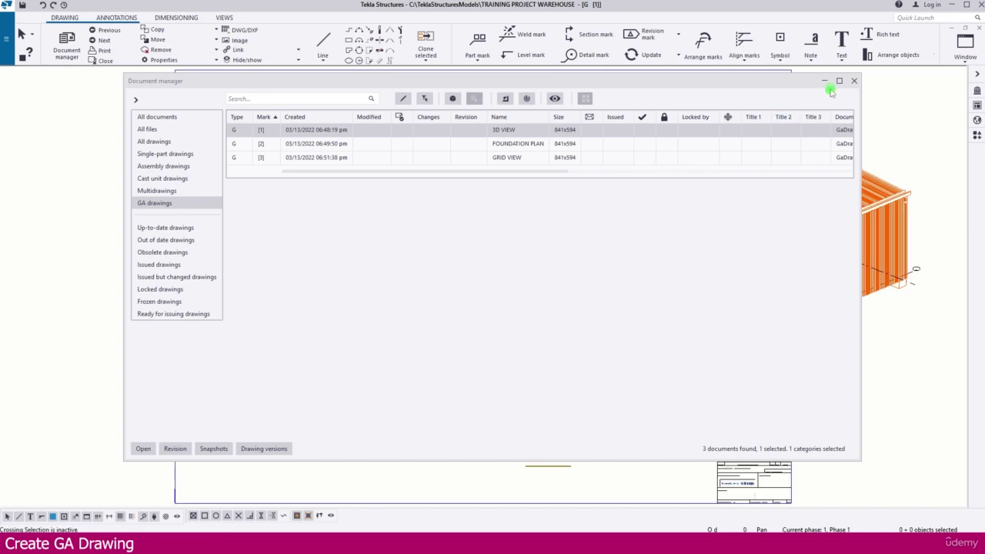
{"action": "left_click", "coordinate": [823, 80]}
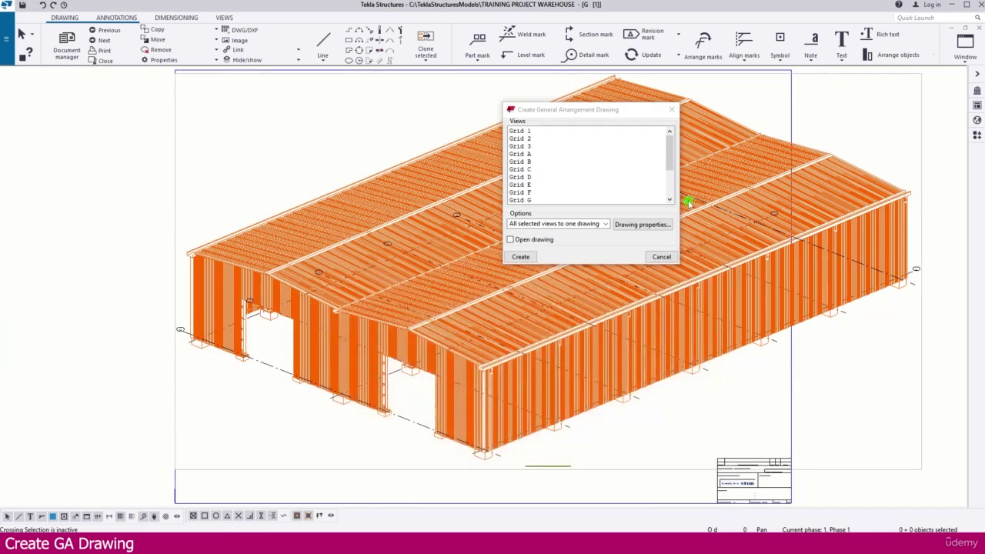
{"action": "left_click", "coordinate": [659, 256]}
Set the scale of the isometric view in the drawing to 1/110.
{"action": "scroll", "coordinate": [481, 288], "scroll_direction": "down", "scroll_amount": 3}
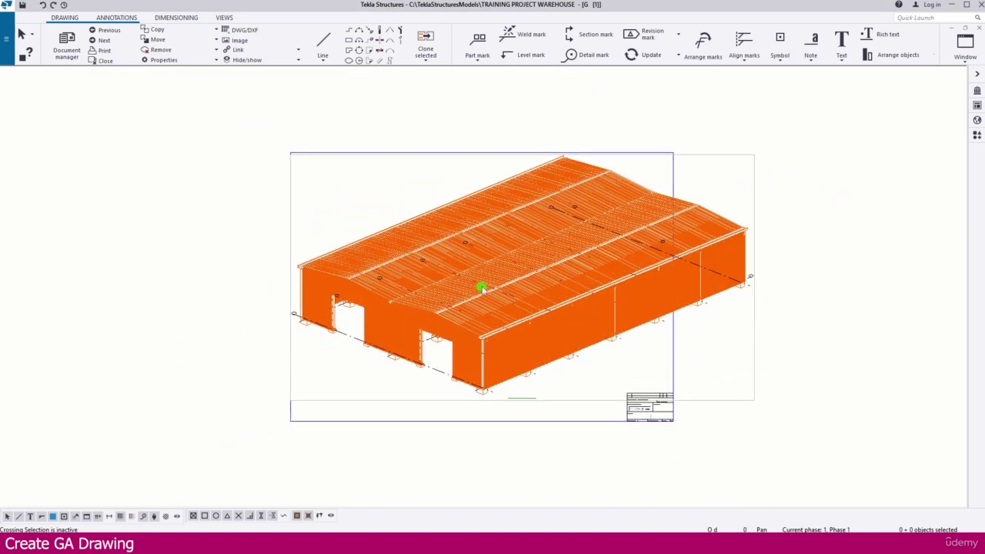
{"action": "left_click", "coordinate": [759, 223]}
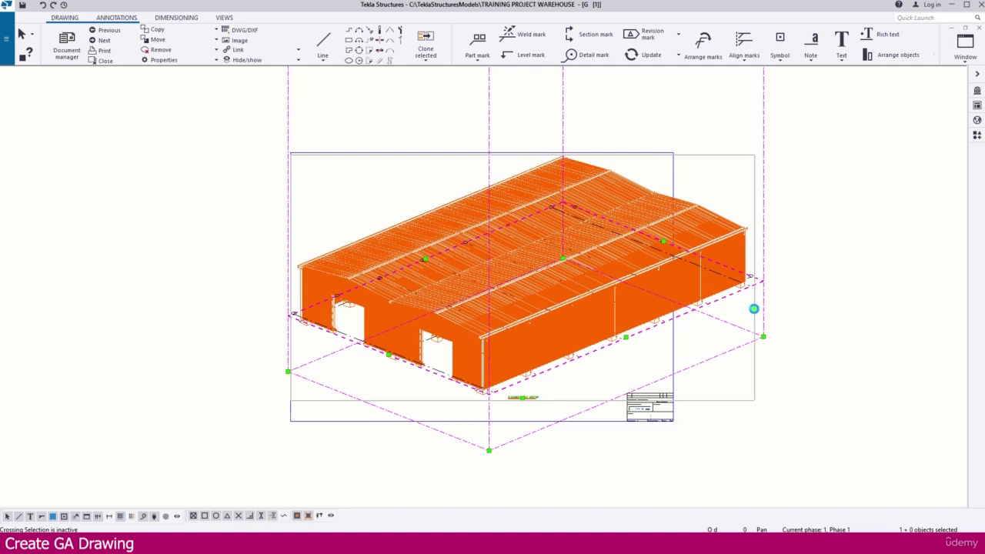
{"action": "double_click", "coordinate": [753, 308]}
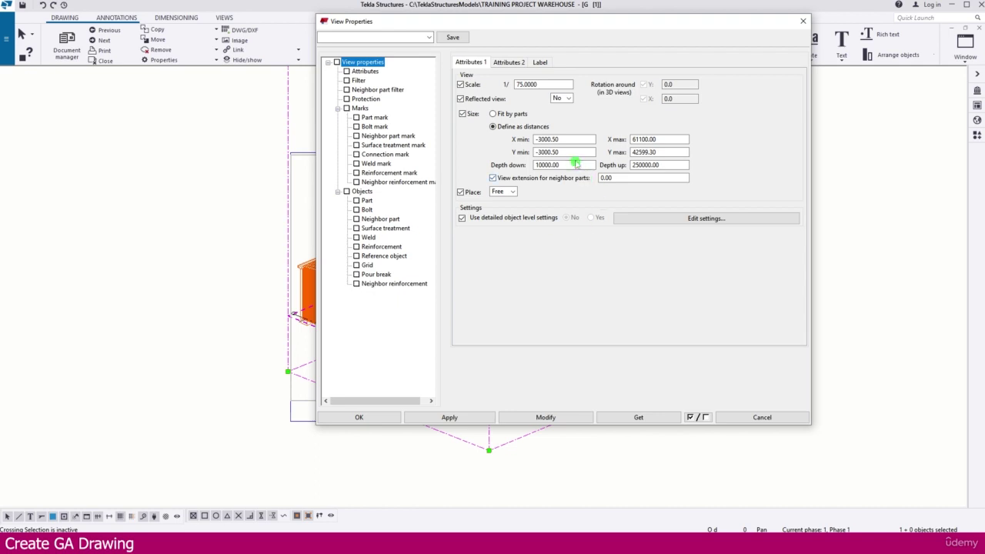
{"action": "double_click", "coordinate": [529, 84]}
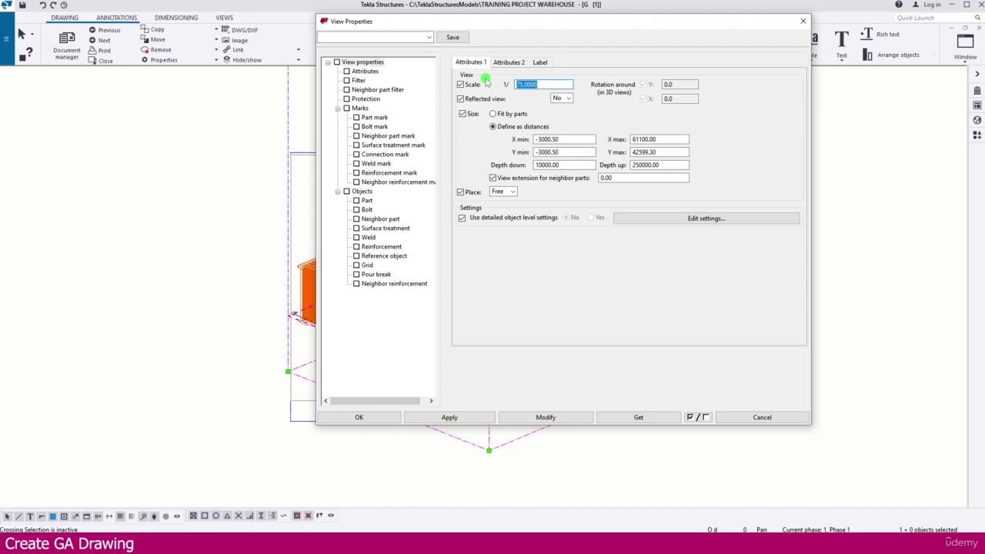
{"action": "type", "text": "10"}
{"action": "left_click", "coordinate": [543, 416]}
{"action": "left_click", "coordinate": [360, 417]}
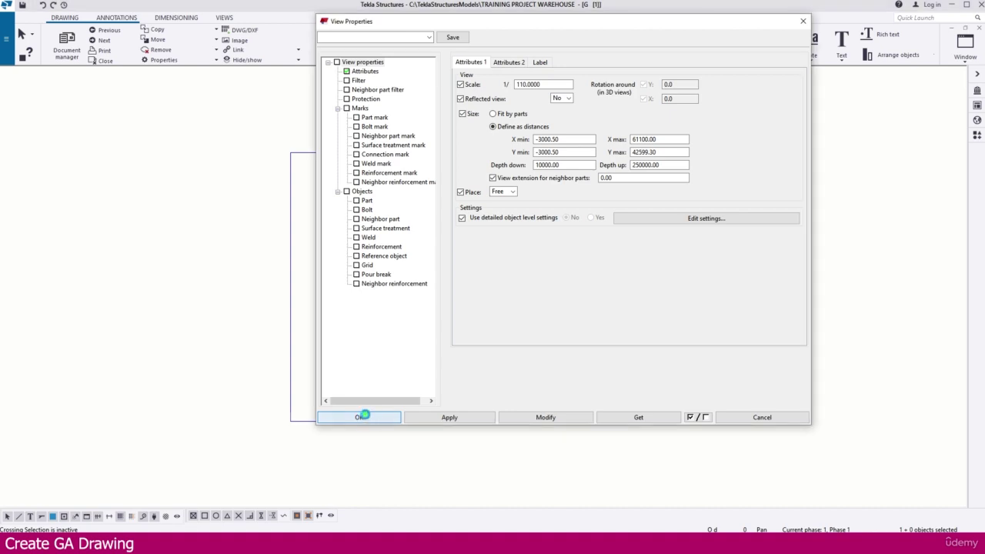
Move the isometric view down onto the drawing sheet so it fits inside the frame above the title block.
{"action": "scroll", "coordinate": [407, 361], "scroll_direction": "down", "scroll_amount": 3}
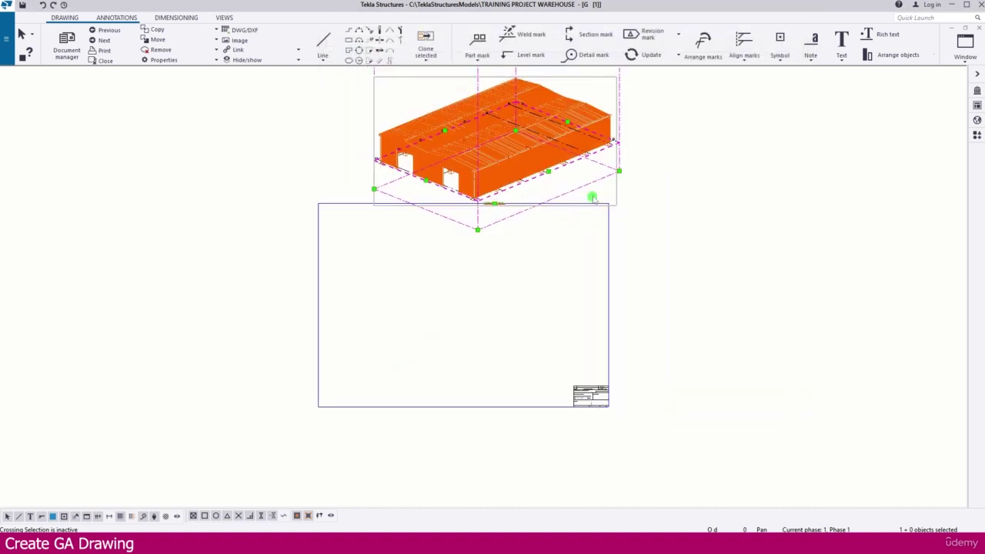
{"action": "scroll", "coordinate": [592, 198], "scroll_direction": "up", "scroll_amount": 2}
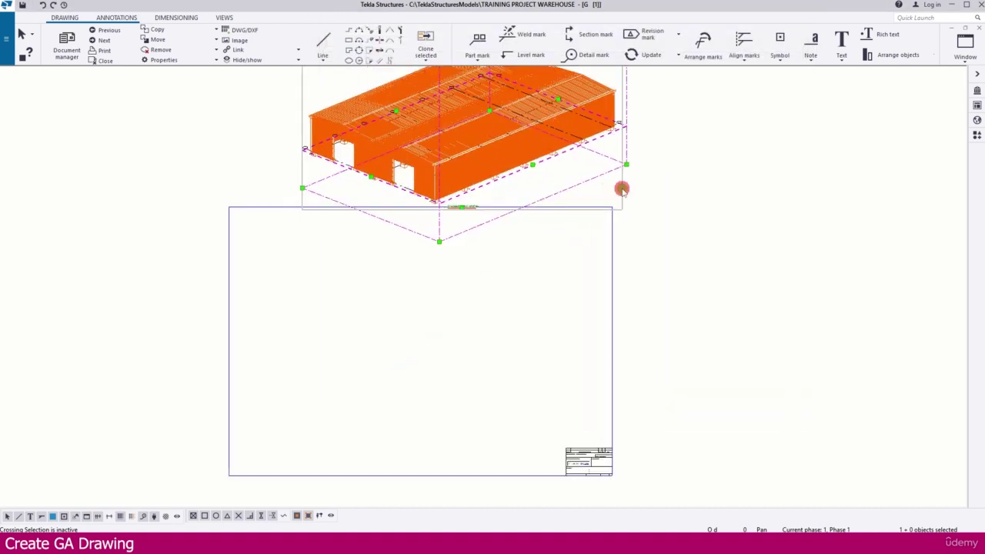
{"action": "mouse_move", "coordinate": [621, 189]}
{"action": "left_mouse_down"}
{"action": "mouse_move", "coordinate": [545, 333]}
{"action": "mouse_move", "coordinate": [542, 366]}
{"action": "mouse_move", "coordinate": [557, 385]}
{"action": "left_mouse_up"}
{"action": "left_click", "coordinate": [683, 365]}
Open the mark contents of label A1 in the isometric view's properties, keeping the view title visible beside the dialog.
{"action": "scroll", "coordinate": [508, 374], "scroll_direction": "up", "scroll_amount": 3}
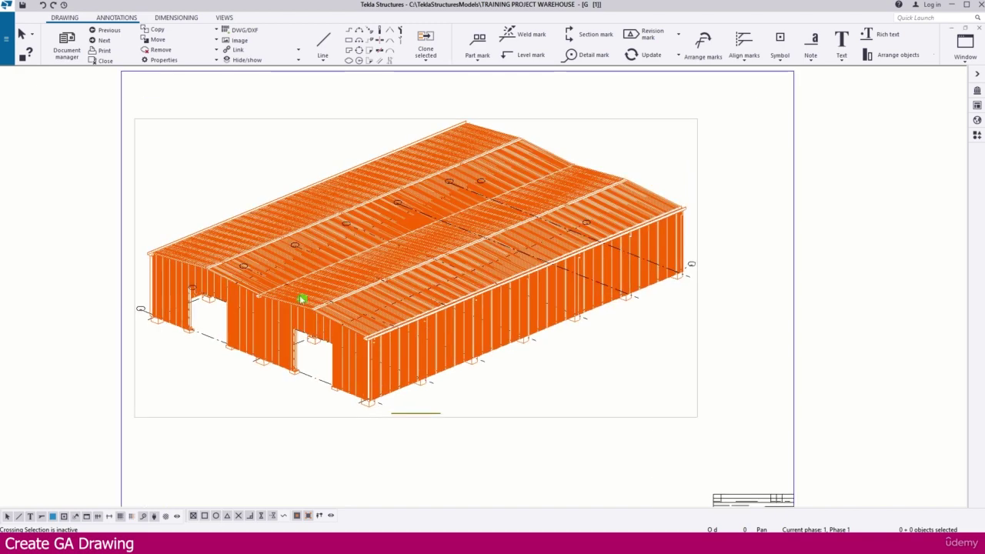
{"action": "scroll", "coordinate": [424, 419], "scroll_direction": "up", "scroll_amount": 4}
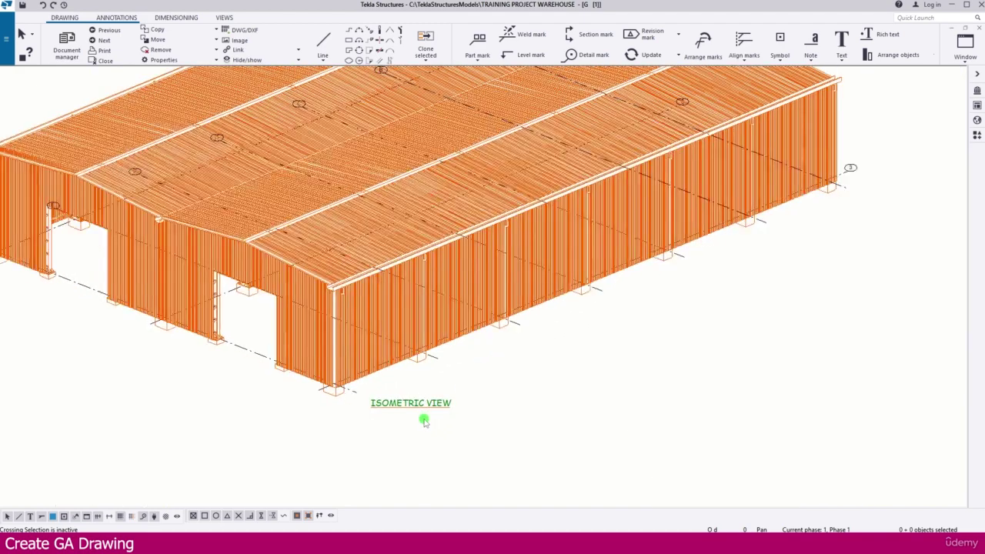
{"action": "left_click", "coordinate": [427, 415]}
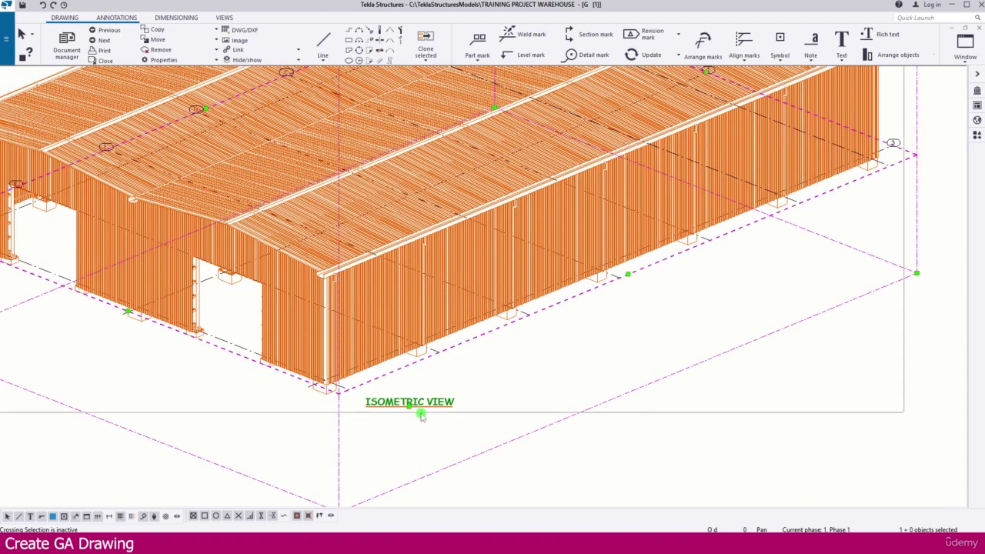
{"action": "double_click", "coordinate": [420, 412]}
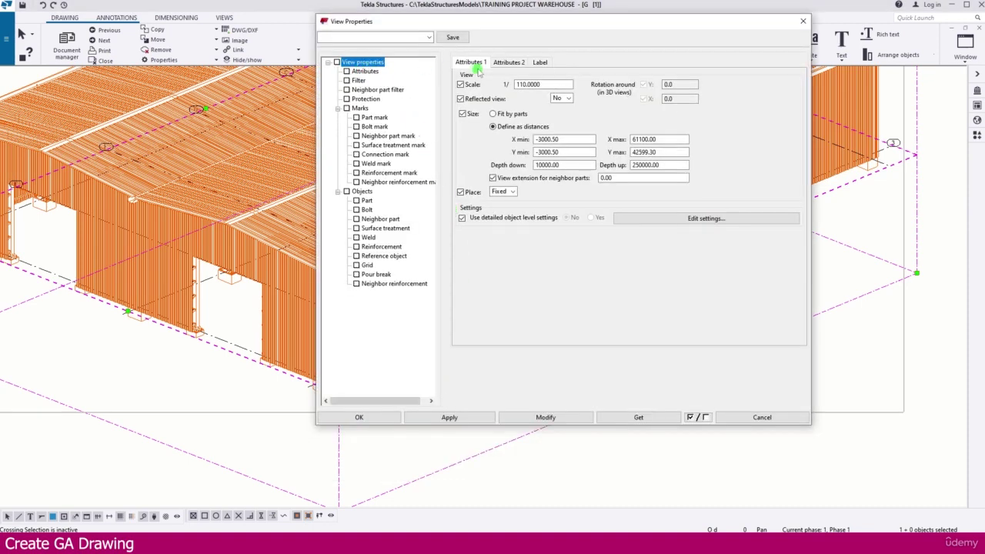
{"action": "left_click", "coordinate": [539, 63]}
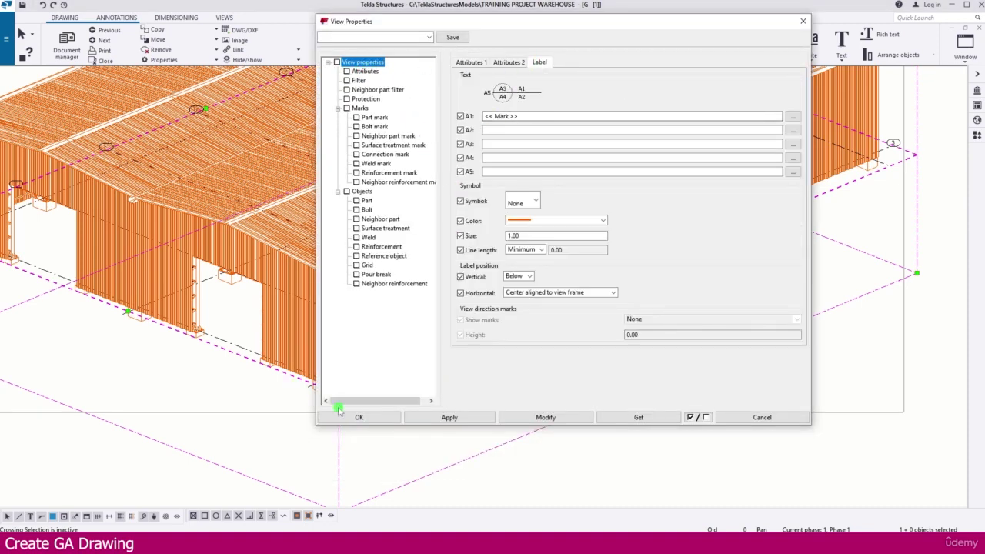
{"action": "left_click_drag", "start_coordinate": [516, 23], "coordinate": [701, 42]}
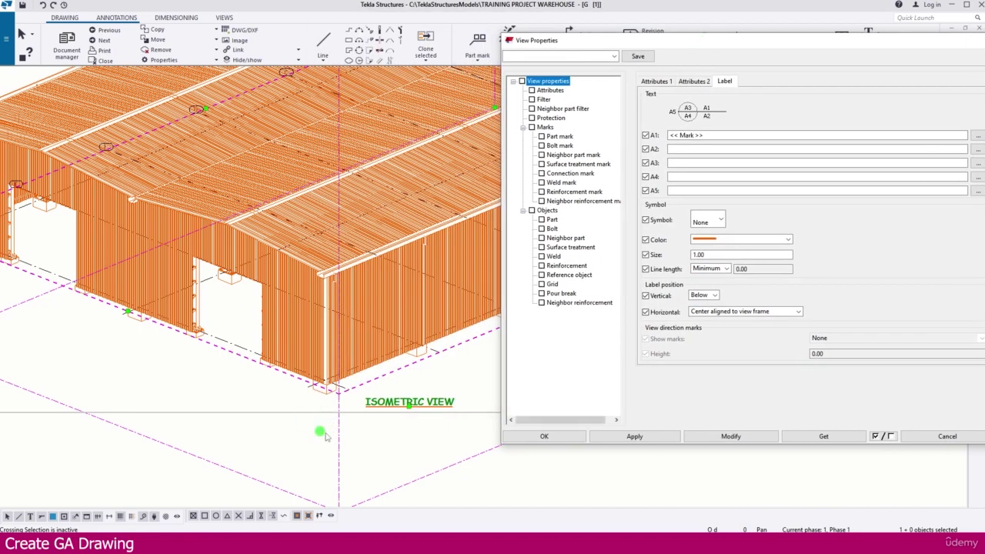
{"action": "left_click", "coordinate": [977, 135]}
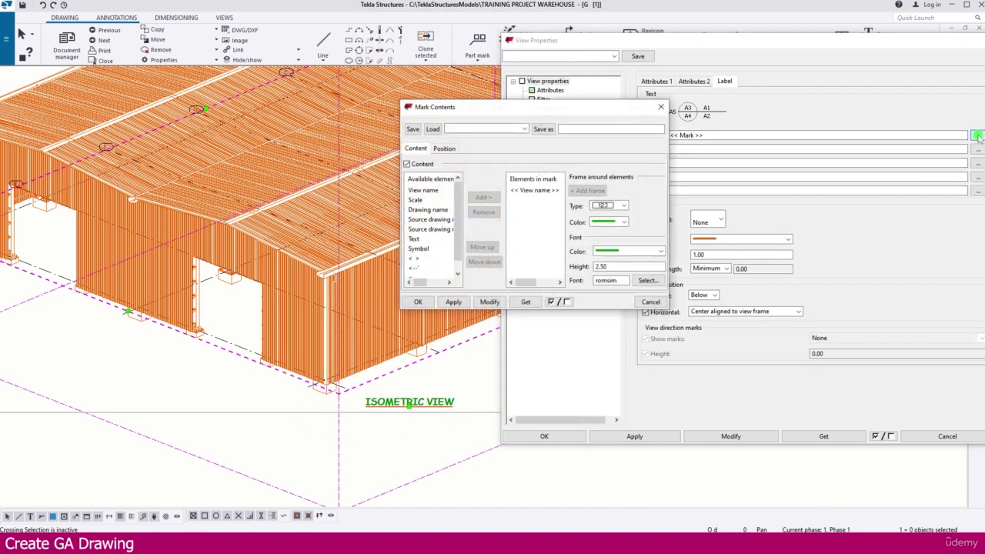
Replace the view name element in the label mark with the text 3D VIEW and apply it to the view.
{"action": "left_click", "coordinate": [533, 191]}
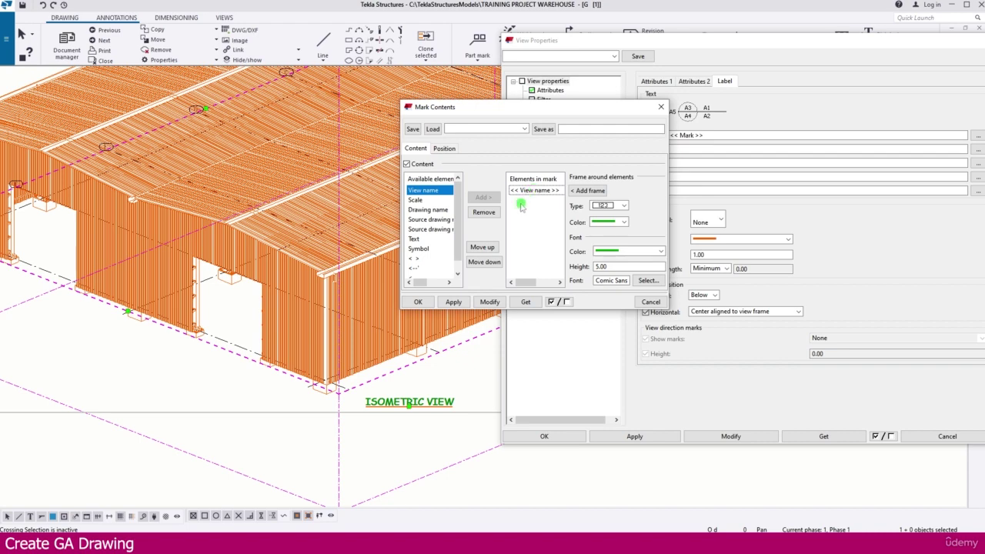
{"action": "left_click", "coordinate": [489, 302]}
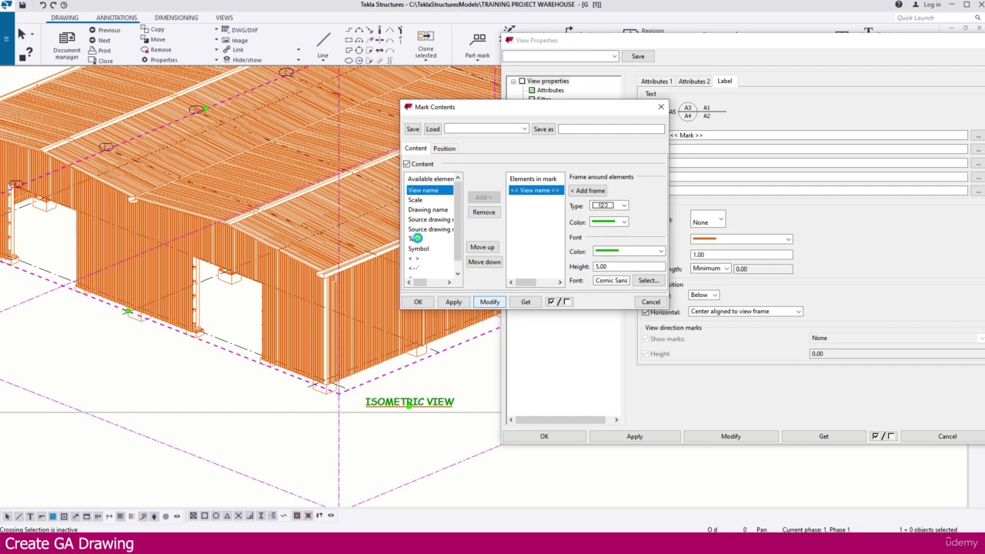
{"action": "left_click", "coordinate": [416, 238]}
{"action": "double_click", "coordinate": [418, 239]}
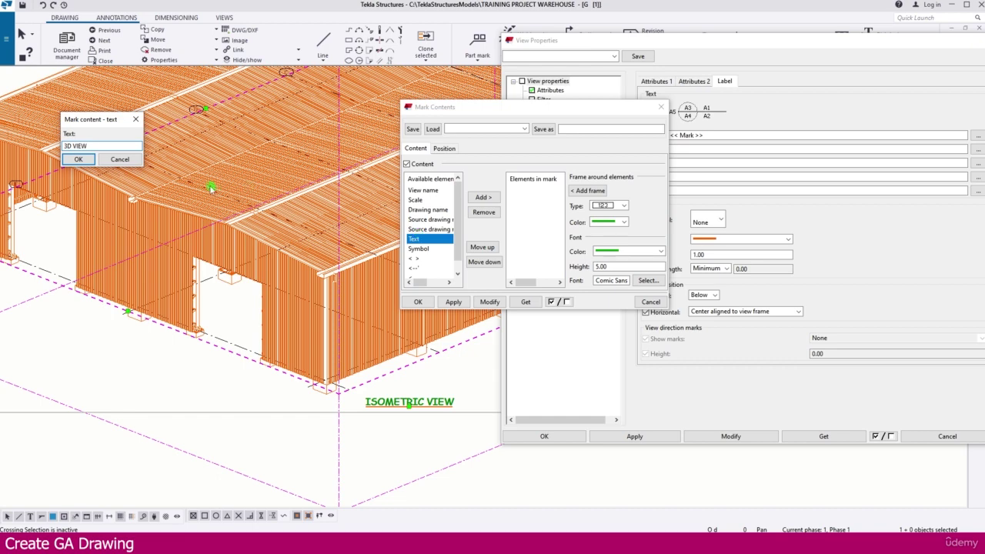
{"action": "left_click", "coordinate": [79, 160]}
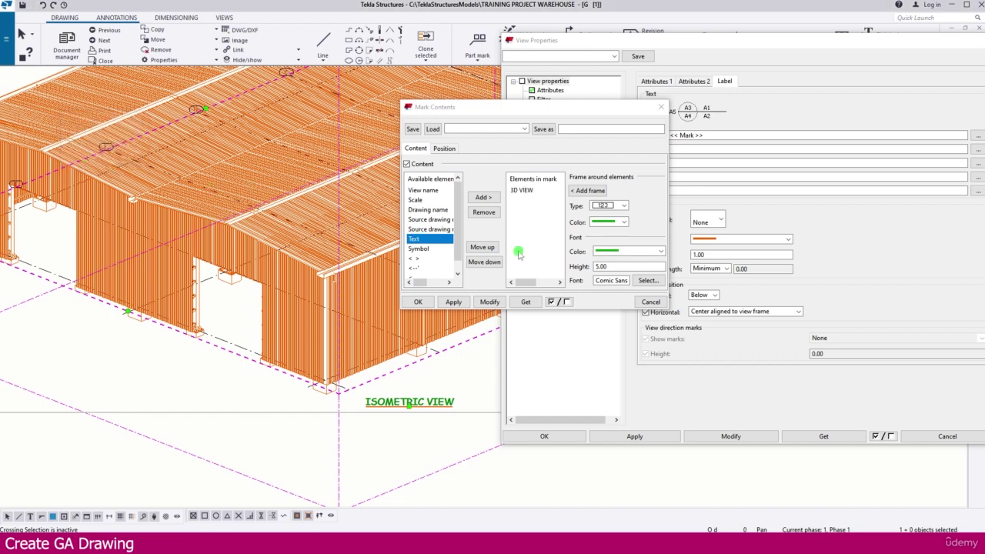
{"action": "left_click", "coordinate": [490, 306]}
Set the font colour of the 3D VIEW label text to bright green and check the font choices, keeping Comic Sans MS.
{"action": "left_click", "coordinate": [616, 251]}
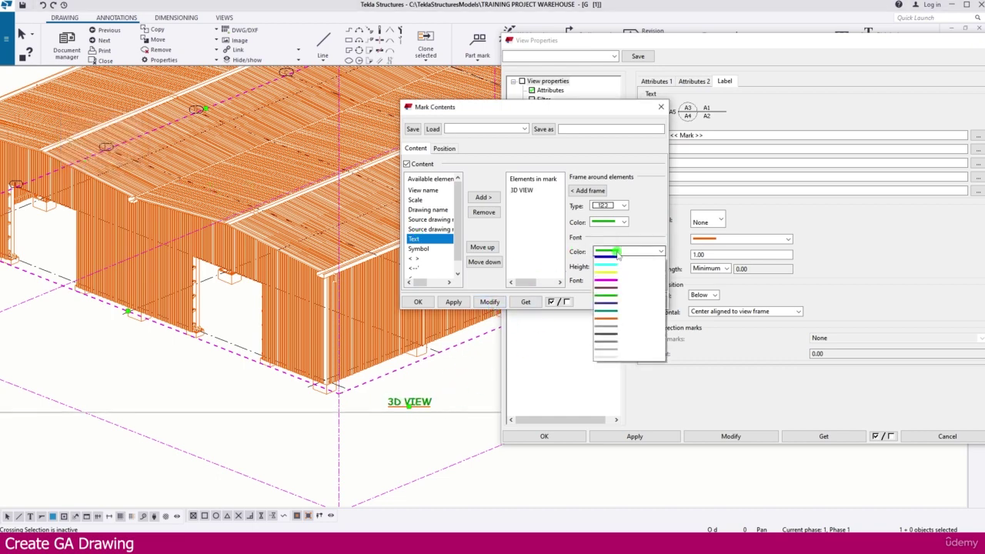
{"action": "left_click", "coordinate": [519, 190]}
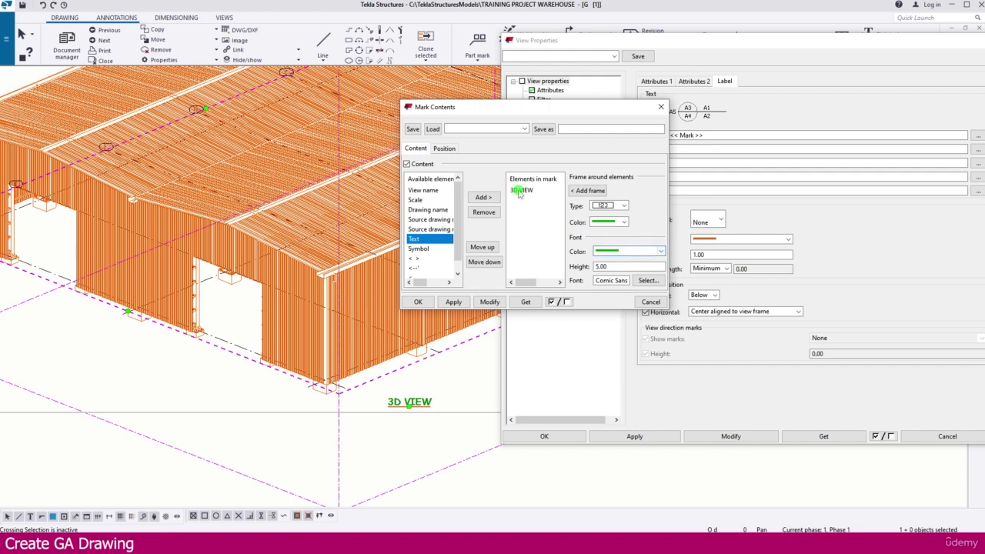
{"action": "left_click", "coordinate": [614, 252]}
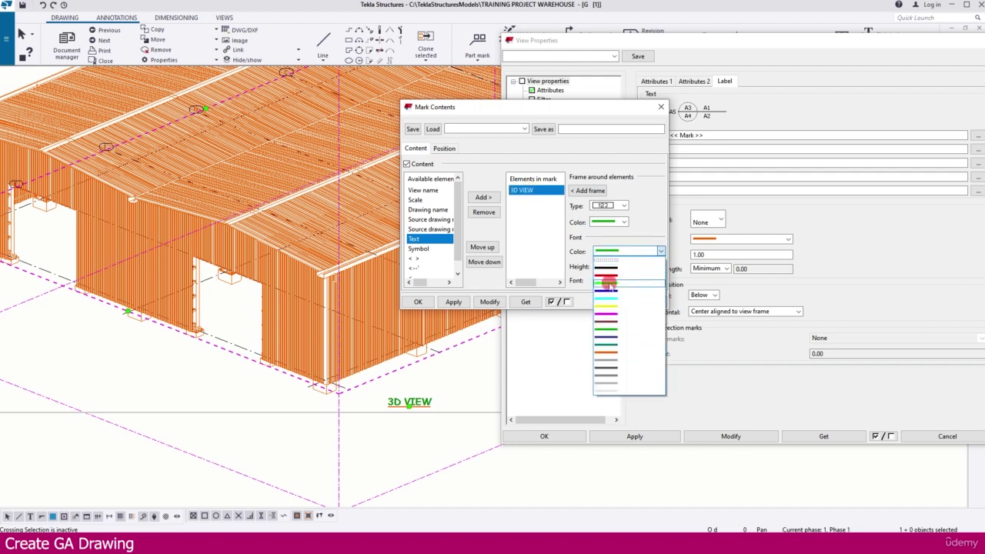
{"action": "left_click", "coordinate": [608, 282]}
{"action": "left_click", "coordinate": [645, 282]}
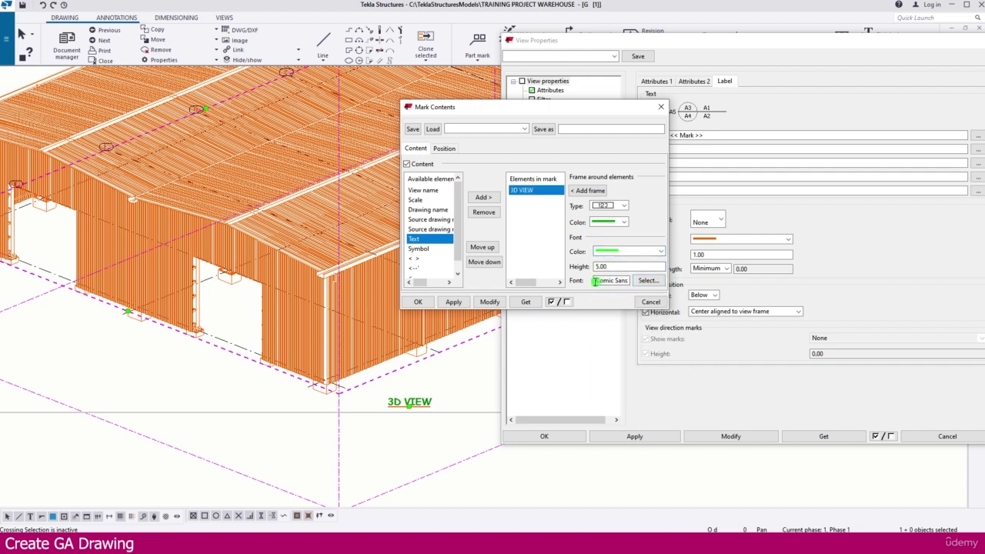
{"action": "left_click", "coordinate": [646, 282]}
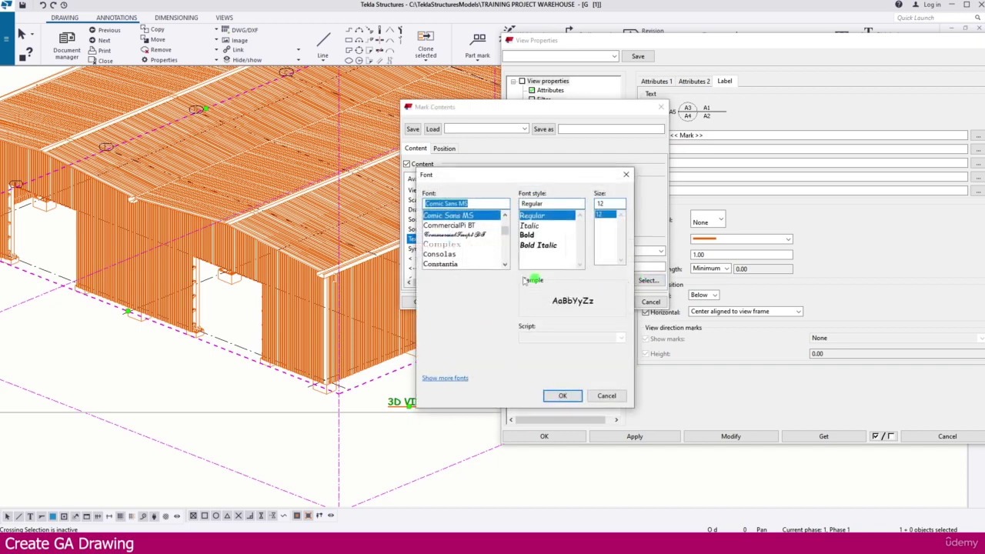
{"action": "left_click", "coordinate": [625, 175]}
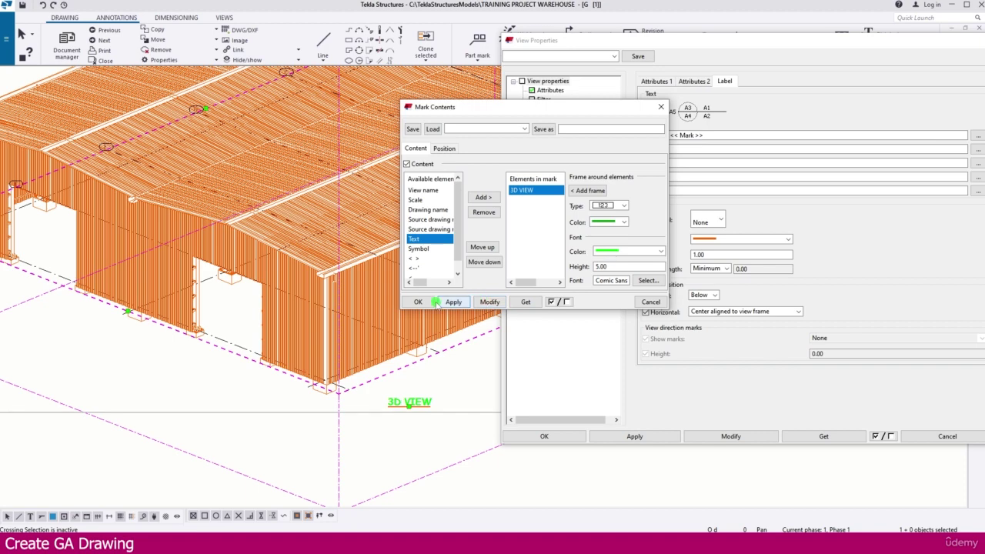
Accept the 3D VIEW label mark and the view properties, and save the 3D view drawing.
{"action": "left_click", "coordinate": [418, 301]}
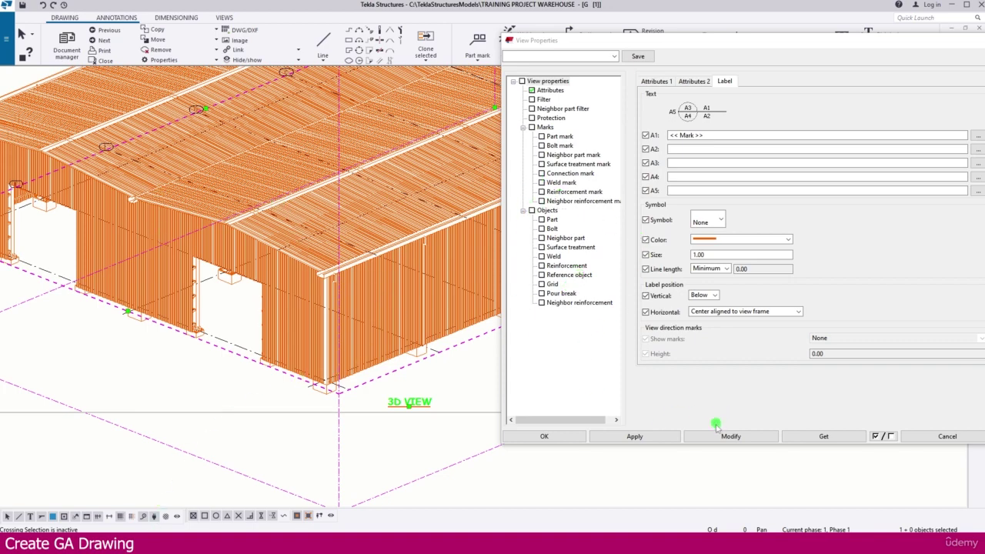
{"action": "left_click", "coordinate": [569, 436]}
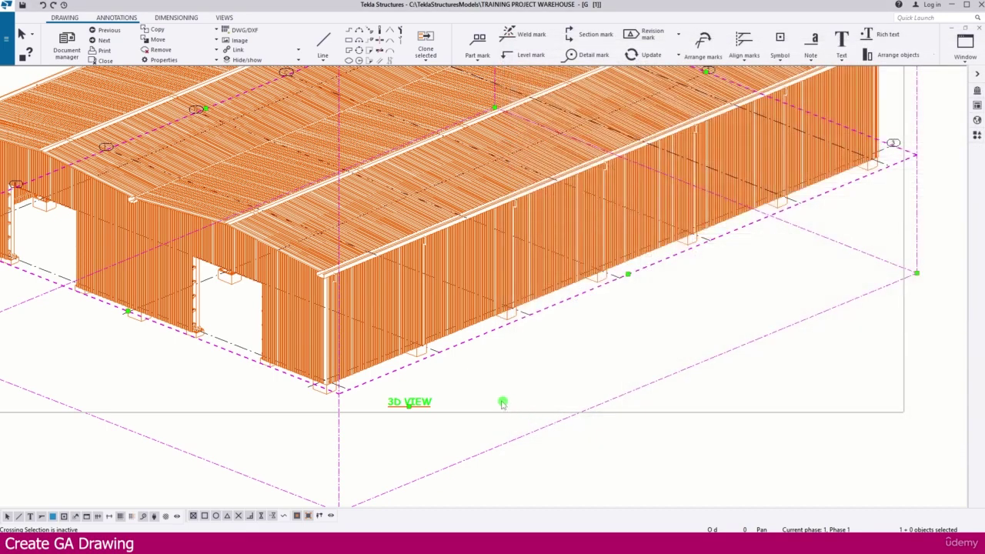
{"action": "scroll", "coordinate": [503, 402], "scroll_direction": "down", "scroll_amount": 4}
{"action": "left_click", "coordinate": [822, 330]}
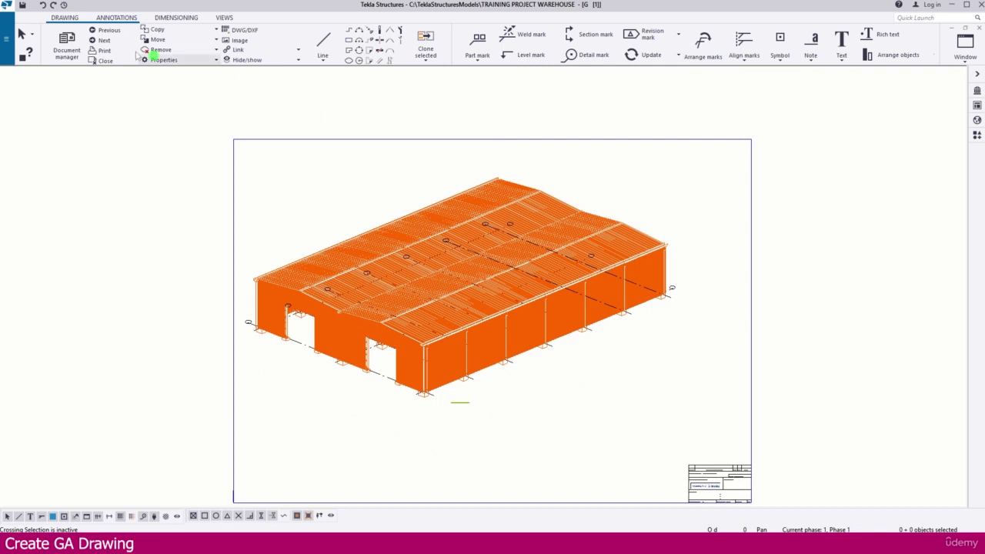
{"action": "left_click", "coordinate": [22, 5]}
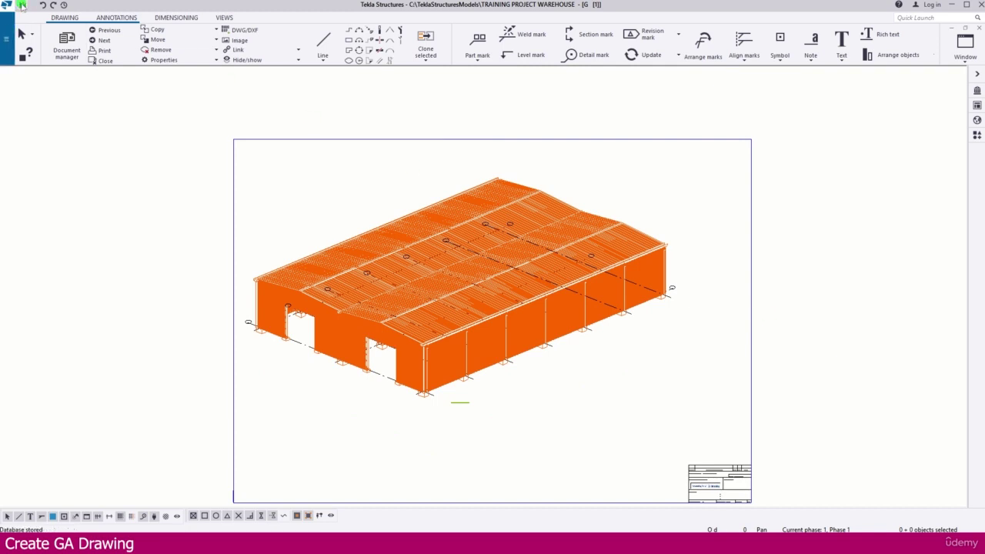
Open the next drawing, the foundation plan, and shift its view upward and slightly right relative to the sheet.
{"action": "left_click", "coordinate": [100, 40]}
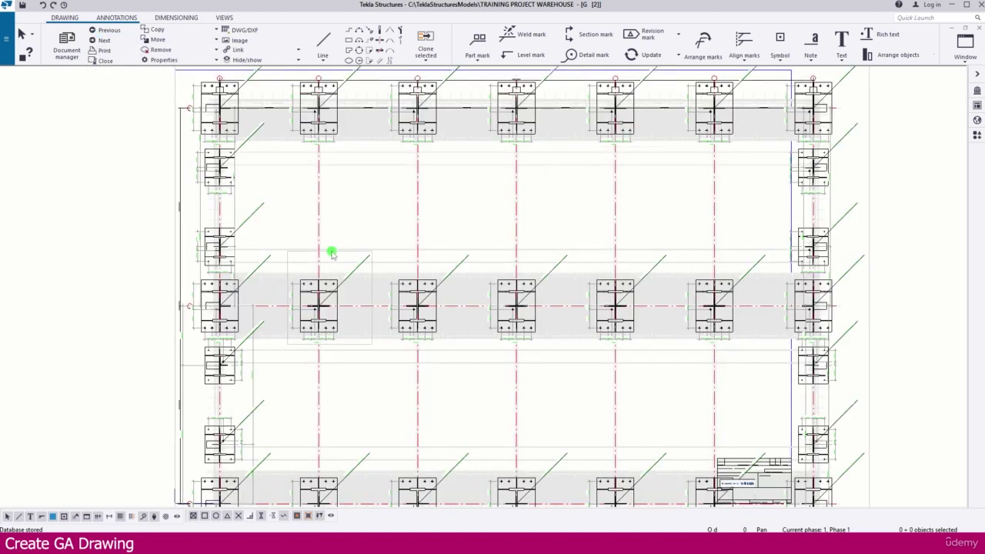
{"action": "scroll", "coordinate": [331, 254], "scroll_direction": "down", "scroll_amount": 3}
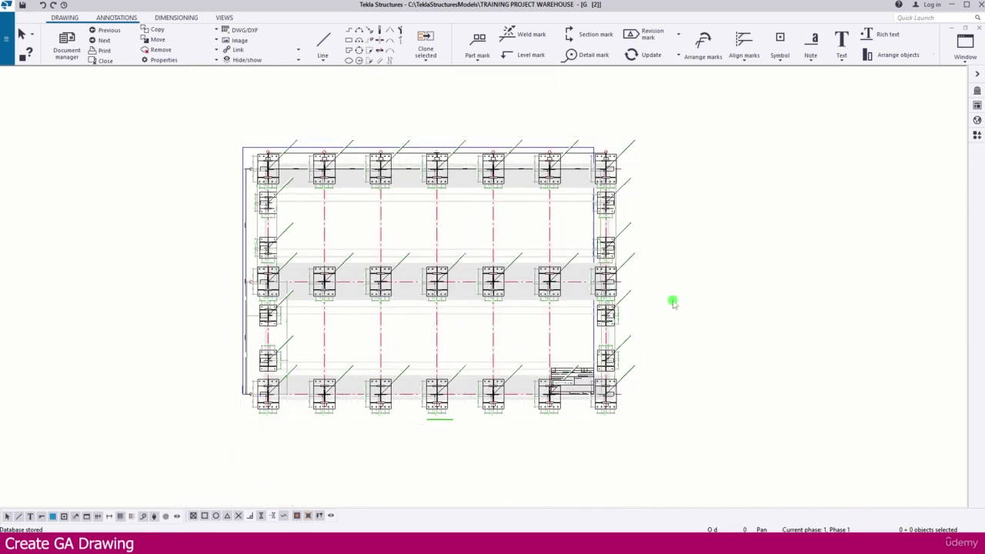
{"action": "left_click", "coordinate": [631, 245]}
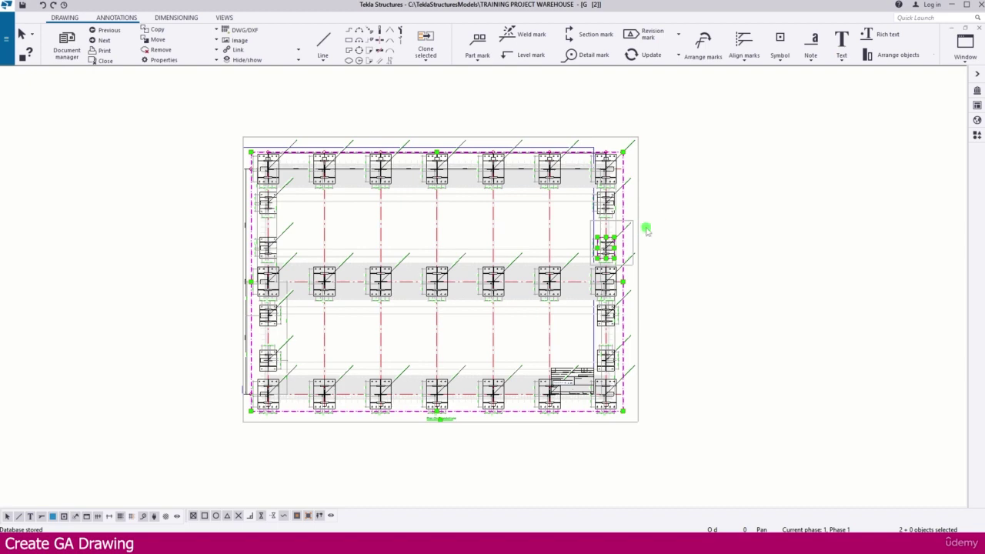
{"action": "mouse_move", "coordinate": [646, 229]}
{"action": "left_mouse_down"}
{"action": "mouse_move", "coordinate": [808, 232]}
{"action": "mouse_move", "coordinate": [817, 218]}
{"action": "mouse_move", "coordinate": [650, 186]}
{"action": "left_mouse_up"}
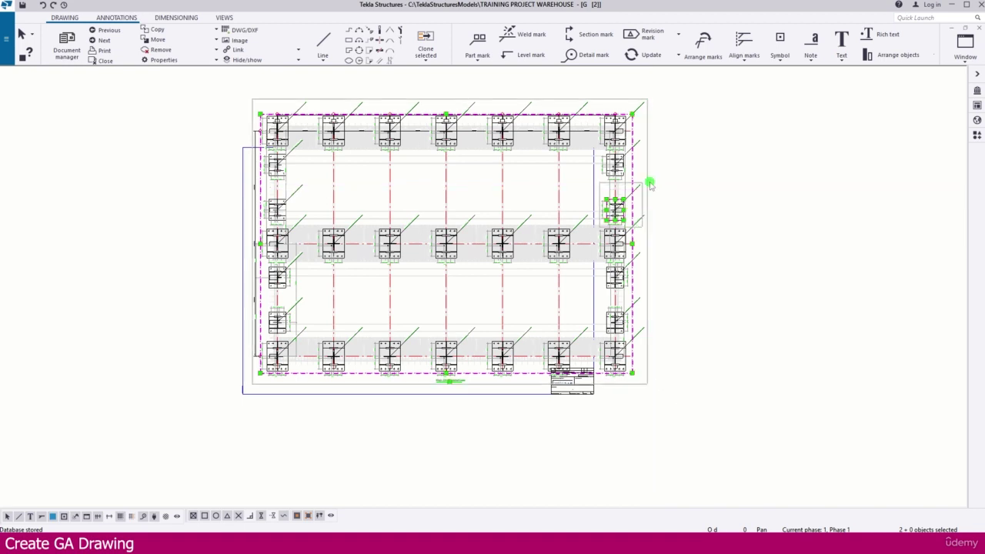
Set the scale of the foundation plan view to 1/100 and apply it to the view.
{"action": "left_click", "coordinate": [647, 171]}
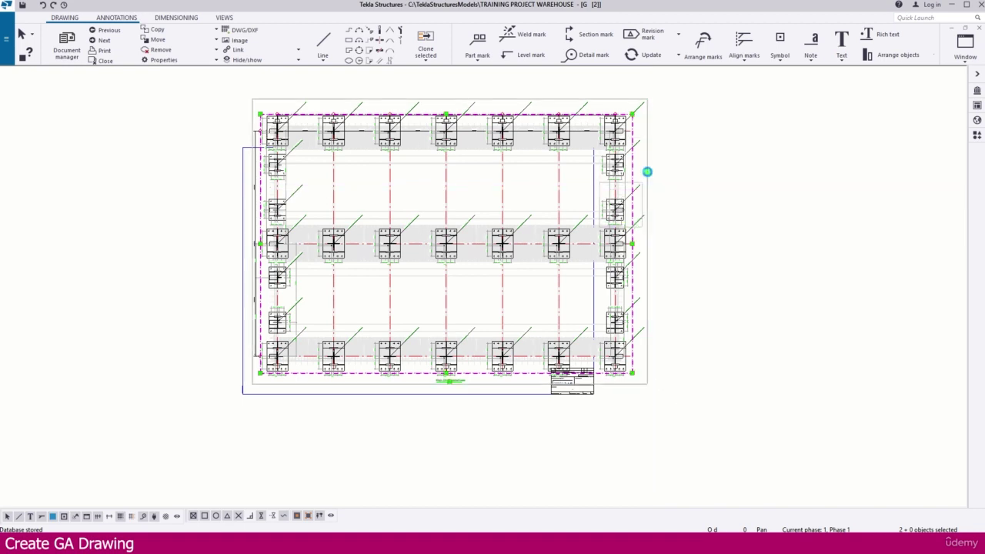
{"action": "double_click", "coordinate": [647, 171]}
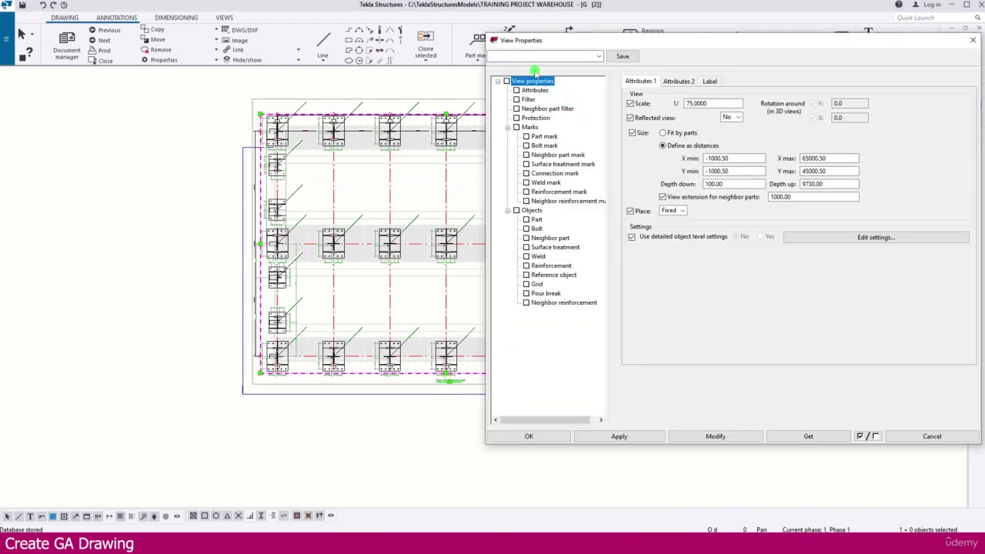
{"action": "left_click_drag", "start_coordinate": [735, 103], "coordinate": [683, 102]}
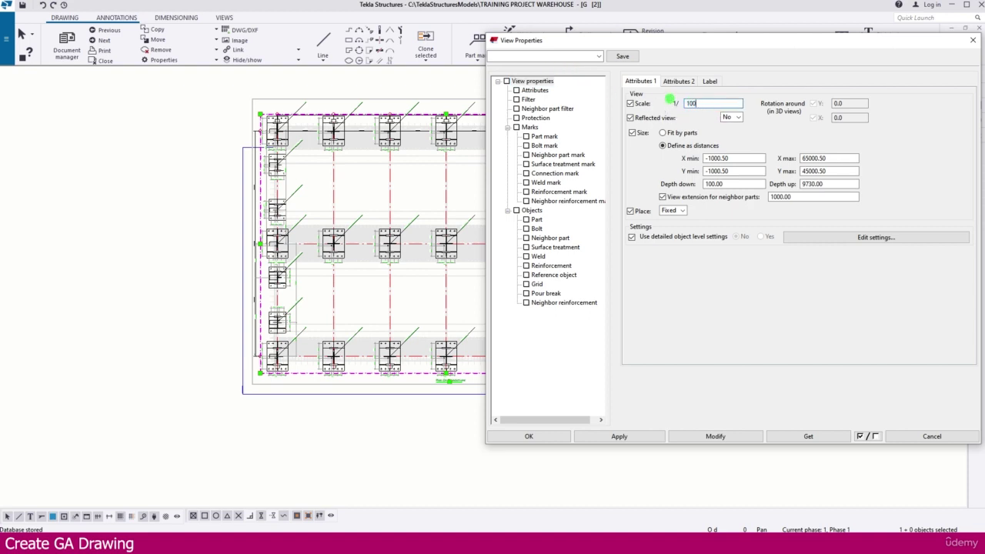
{"action": "type", "text": "100"}
{"action": "left_click", "coordinate": [715, 436]}
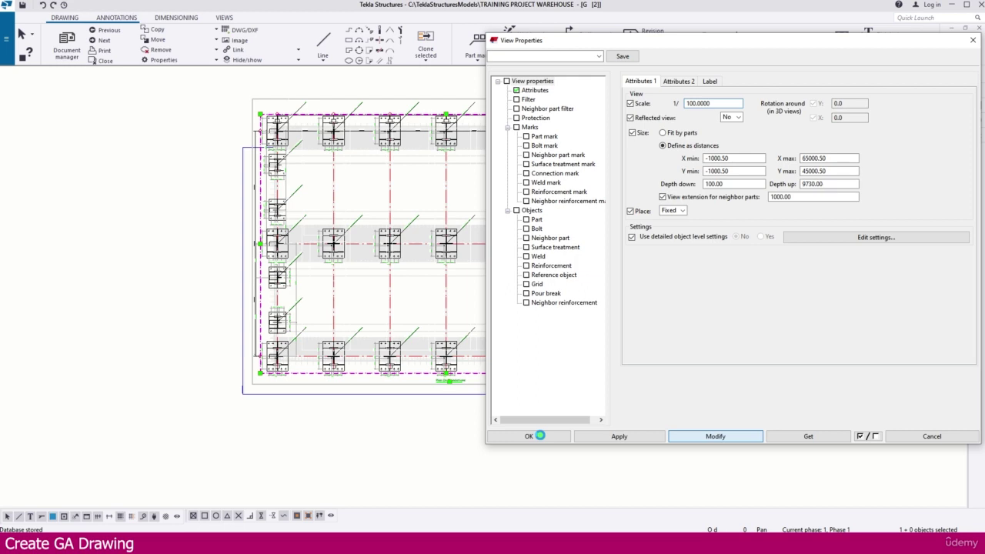
{"action": "left_click", "coordinate": [539, 435]}
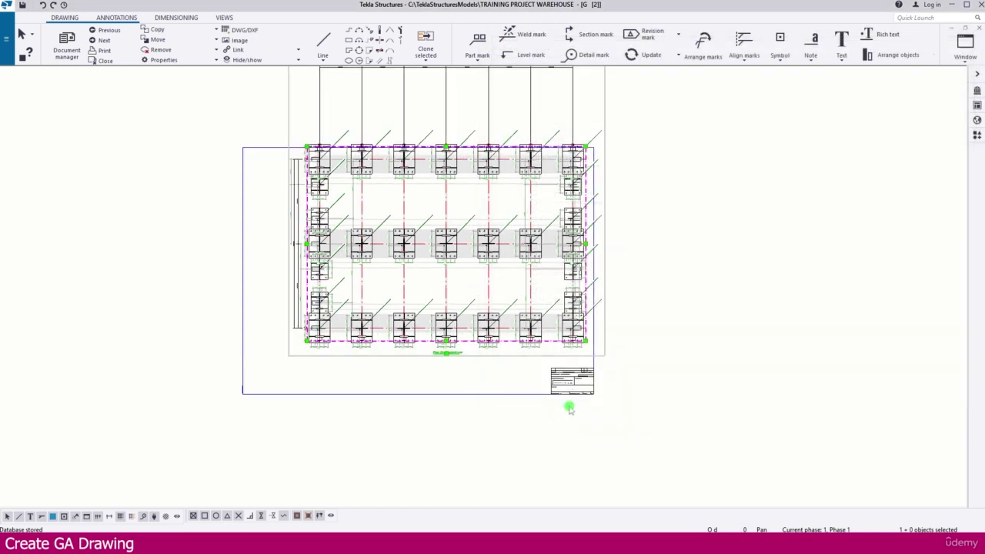
Move the foundation plan view down and left so the column layout sits inside the sheet frame.
{"action": "scroll", "coordinate": [607, 212], "scroll_direction": "up", "scroll_amount": 2}
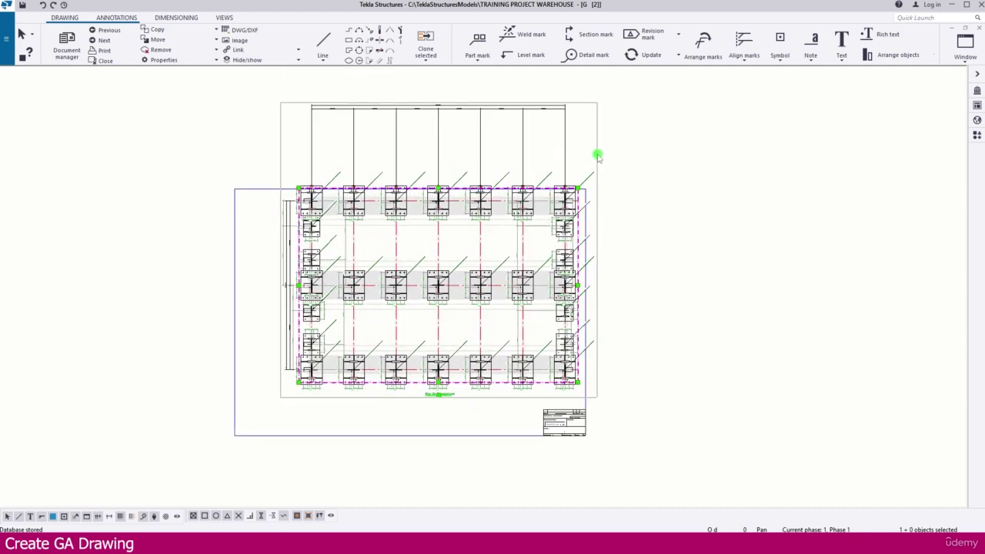
{"action": "left_click_drag", "start_coordinate": [594, 156], "coordinate": [557, 174]}
{"action": "left_click", "coordinate": [661, 175]}
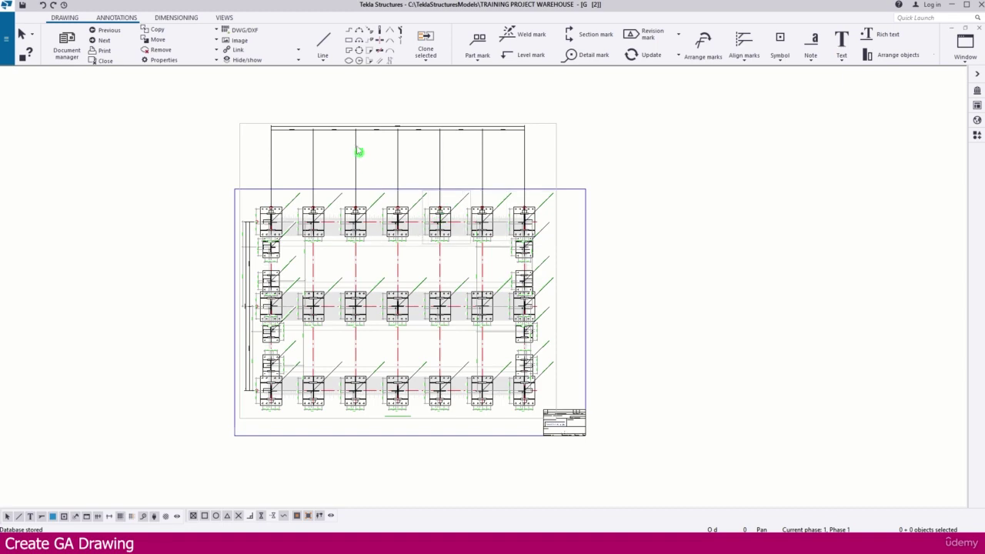
Bring the chain of bay dimensions above the plan down close to the upper row of base plates.
{"action": "scroll", "coordinate": [367, 136], "scroll_direction": "up", "scroll_amount": 1}
{"action": "scroll", "coordinate": [367, 136], "scroll_direction": "up", "scroll_amount": 4}
{"action": "left_click", "coordinate": [376, 125]}
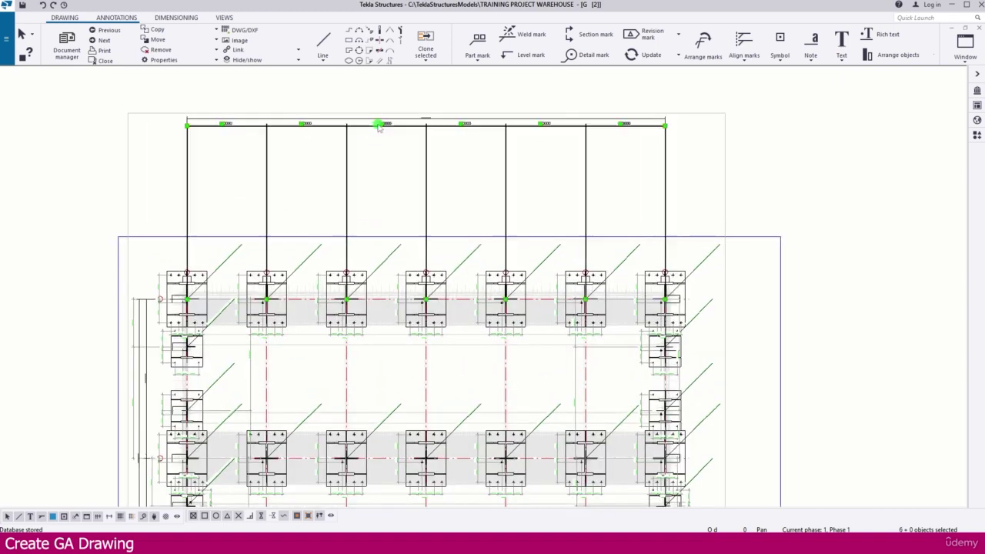
{"action": "left_click_drag", "start_coordinate": [375, 128], "coordinate": [364, 250]}
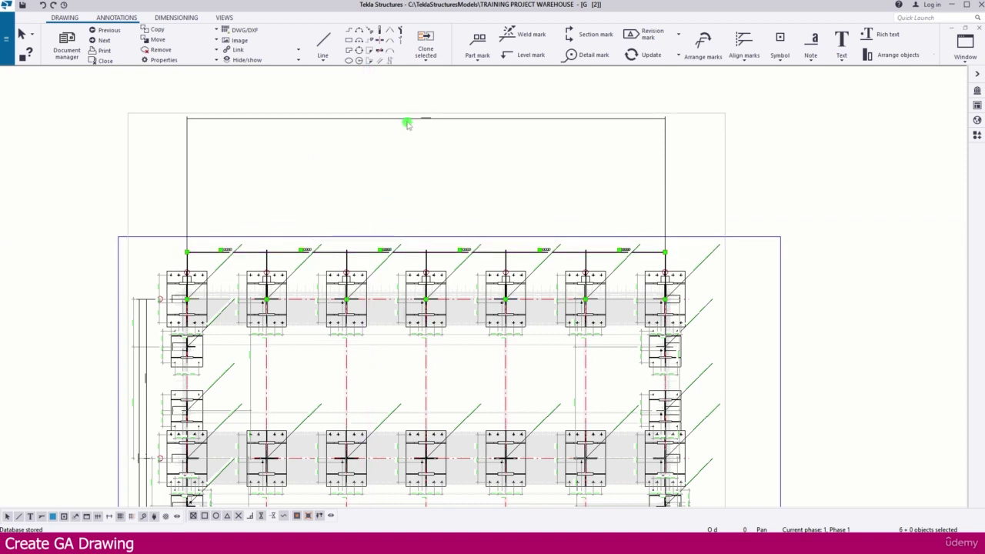
Bring the overall length dimension down inside the frame, just above the chain of bay dimensions.
{"action": "left_click", "coordinate": [405, 118]}
{"action": "left_click_drag", "start_coordinate": [400, 119], "coordinate": [389, 240]}
{"action": "scroll", "coordinate": [762, 336], "scroll_direction": "down", "scroll_amount": 4}
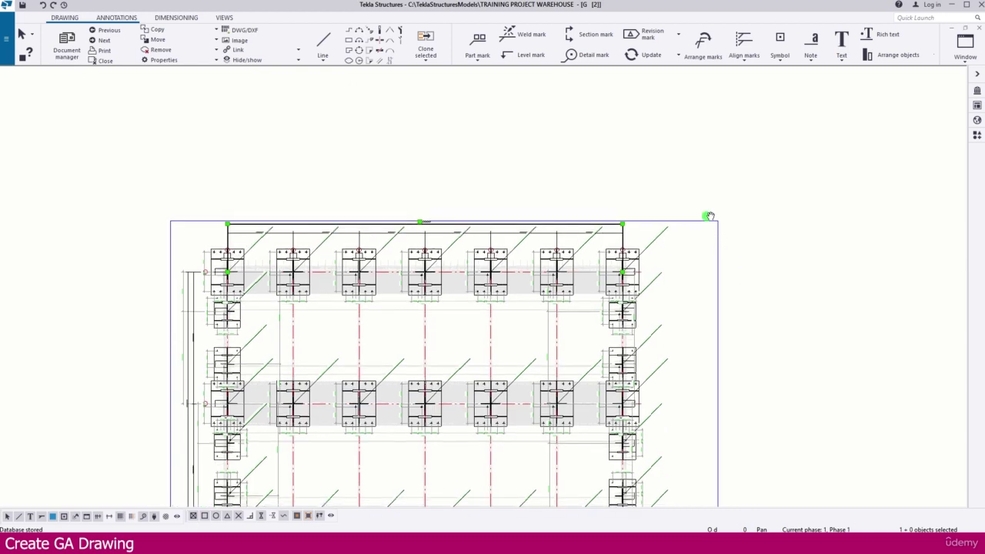
{"action": "key", "text": "Escape"}
{"action": "scroll", "coordinate": [666, 358], "scroll_direction": "down", "scroll_amount": 2}
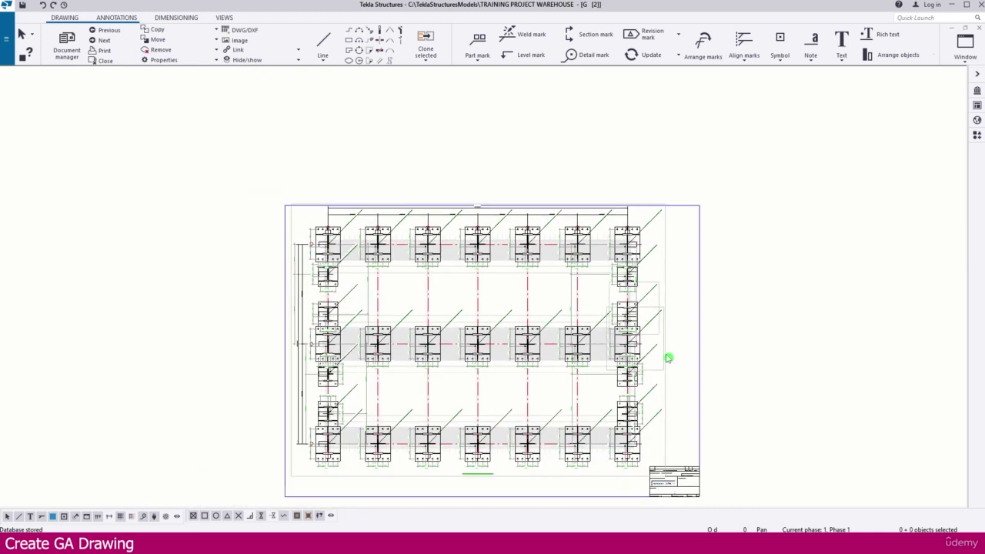
Shift the W530X300 part mark below the grid G corner column slightly farther out along its leader direction.
{"action": "scroll", "coordinate": [660, 384], "scroll_direction": "up", "scroll_amount": 3}
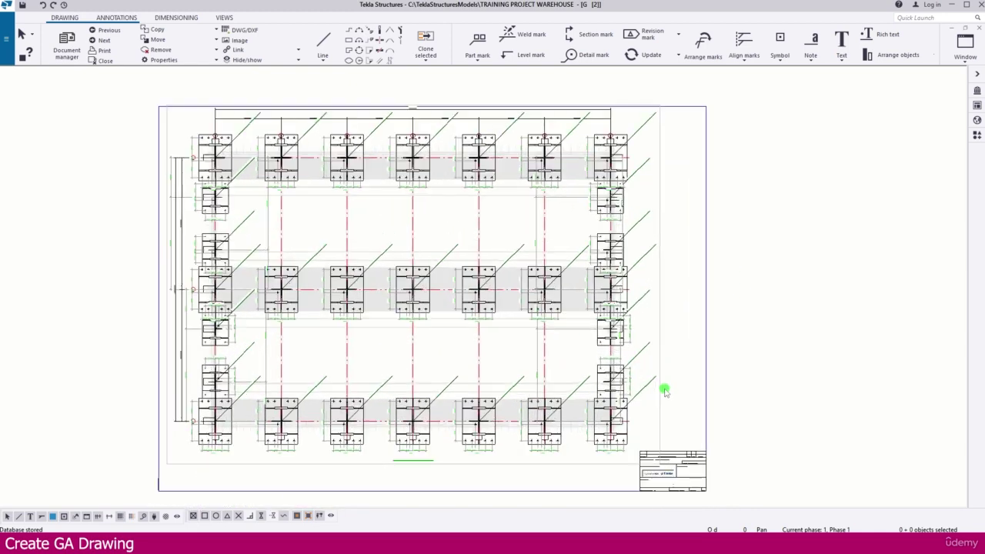
{"action": "left_click", "coordinate": [663, 393]}
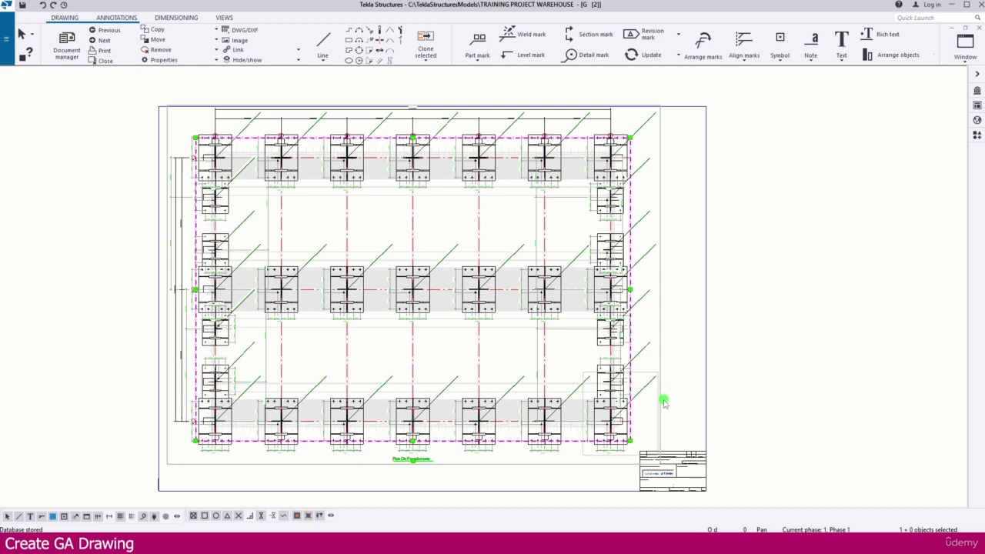
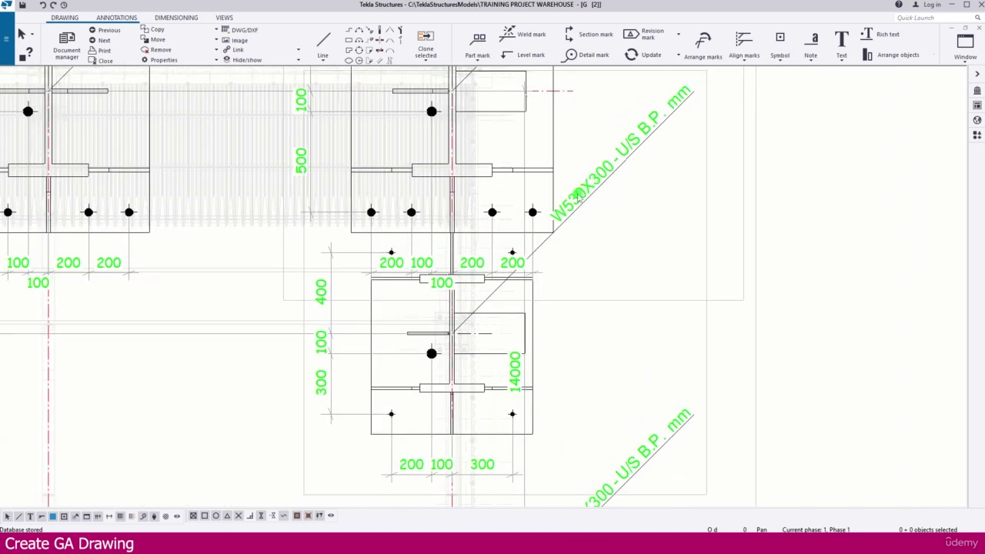
{"action": "scroll", "coordinate": [579, 194], "scroll_direction": "down", "scroll_amount": 2}
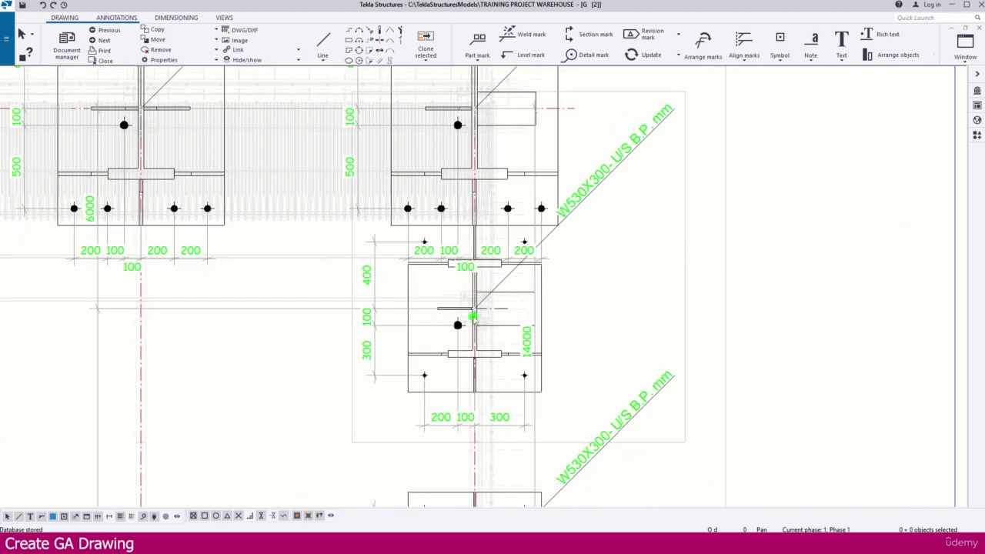
{"action": "scroll", "coordinate": [481, 315], "scroll_direction": "down", "scroll_amount": 3}
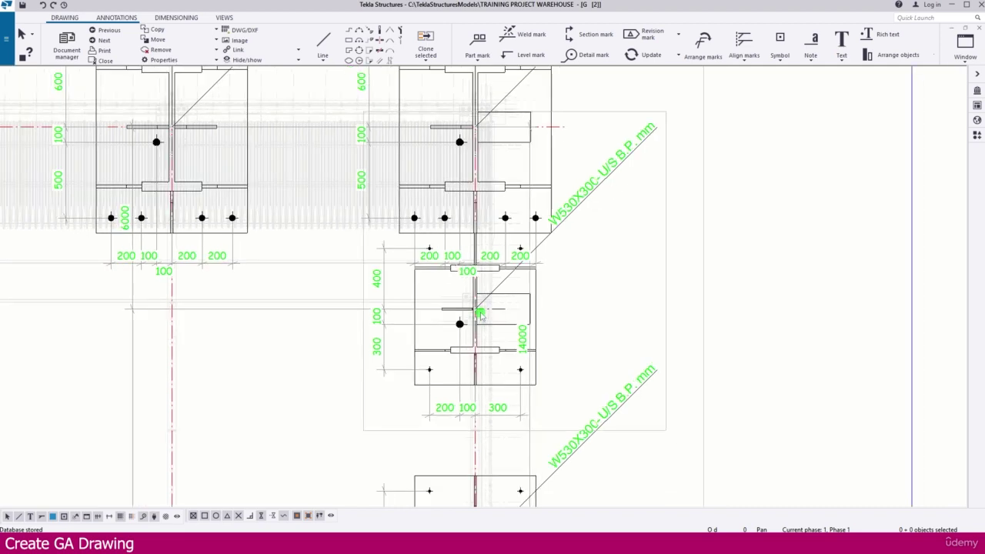
{"action": "left_click_drag", "start_coordinate": [564, 224], "coordinate": [579, 214]}
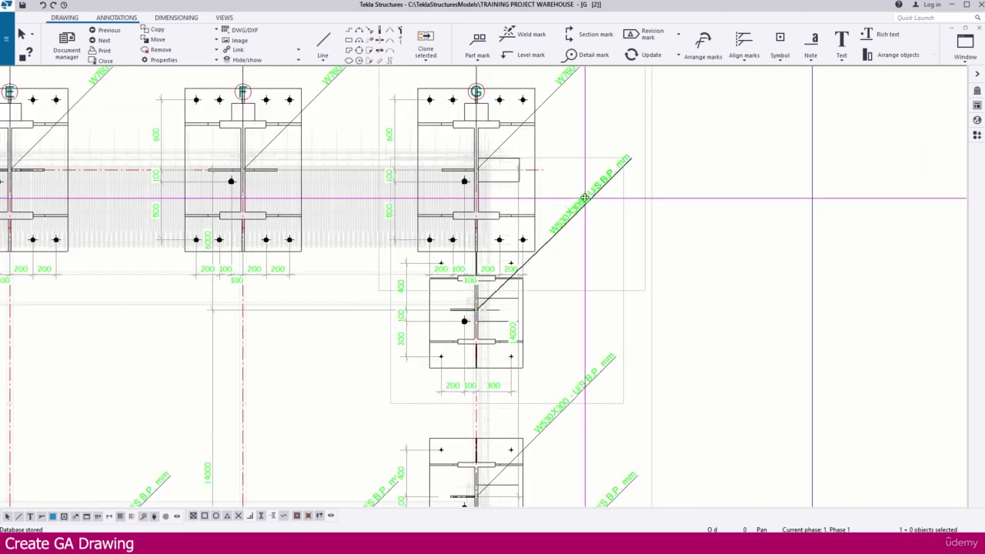
{"action": "scroll", "coordinate": [592, 197], "scroll_direction": "up", "scroll_amount": 2}
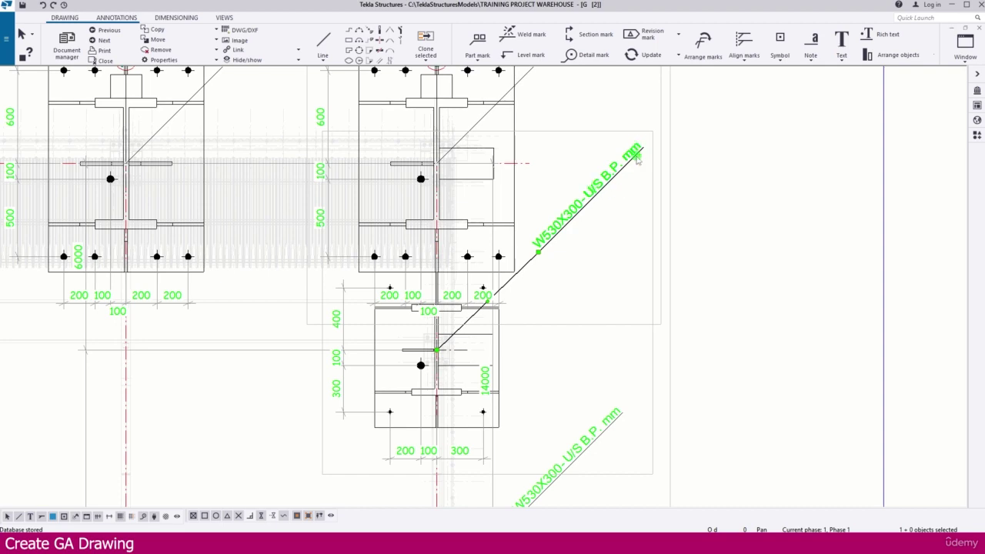
{"action": "scroll", "coordinate": [637, 157], "scroll_direction": "down", "scroll_amount": 1}
{"action": "scroll", "coordinate": [641, 206], "scroll_direction": "down", "scroll_amount": 4}
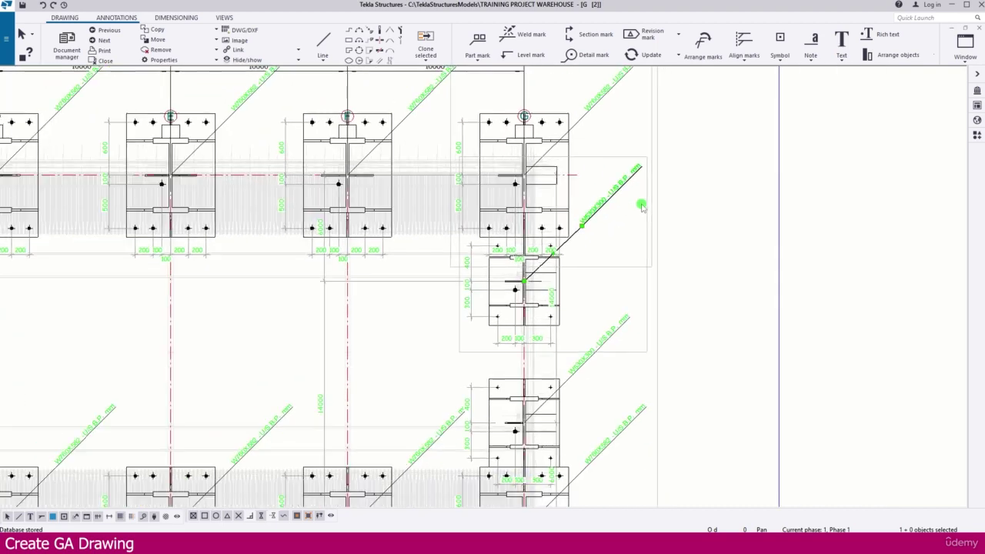
{"action": "scroll", "coordinate": [549, 350], "scroll_direction": "down", "scroll_amount": 3}
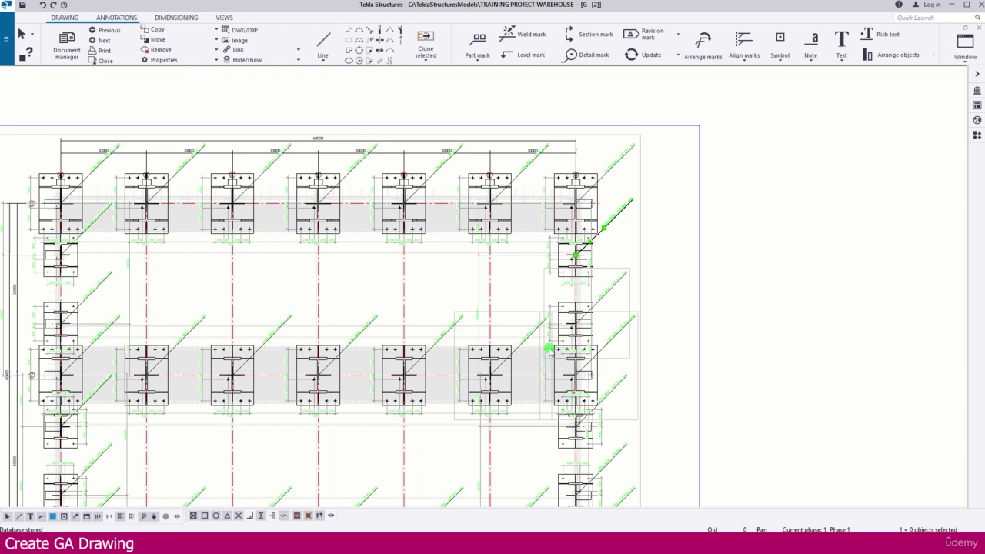
Delete the part marks on the first two column lines in the upper and middle rows, including the intermediate columns between them.
{"action": "scroll", "coordinate": [181, 202], "scroll_direction": "up", "scroll_amount": 2}
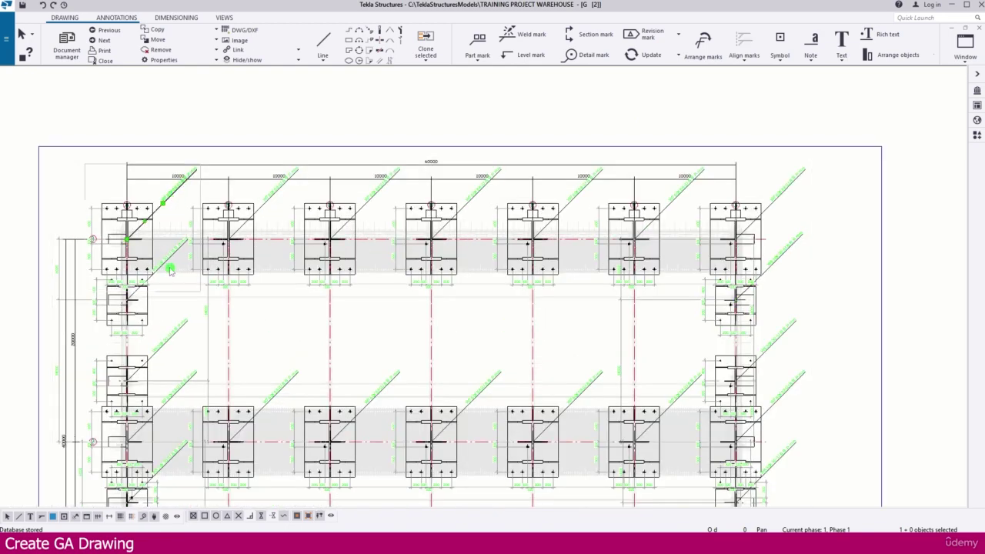
{"action": "key", "text": "Escape"}
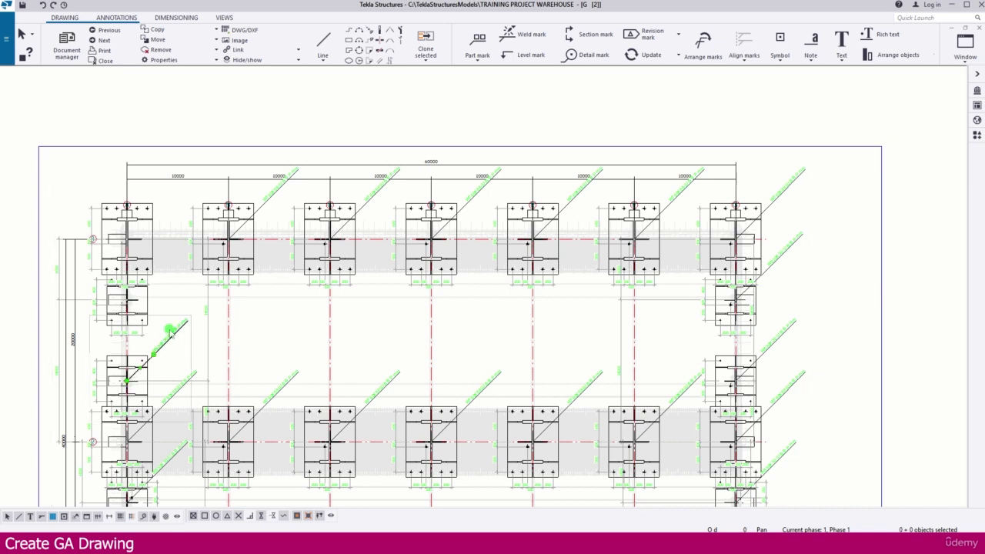
{"action": "left_click_drag", "start_coordinate": [186, 382], "coordinate": [278, 394]}
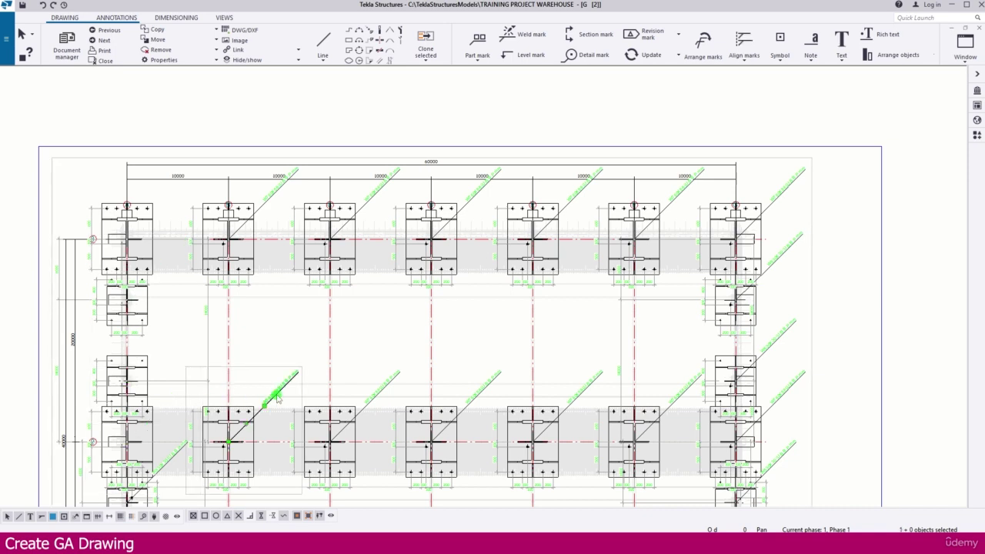
{"action": "left_click_drag", "start_coordinate": [264, 202], "coordinate": [377, 215]}
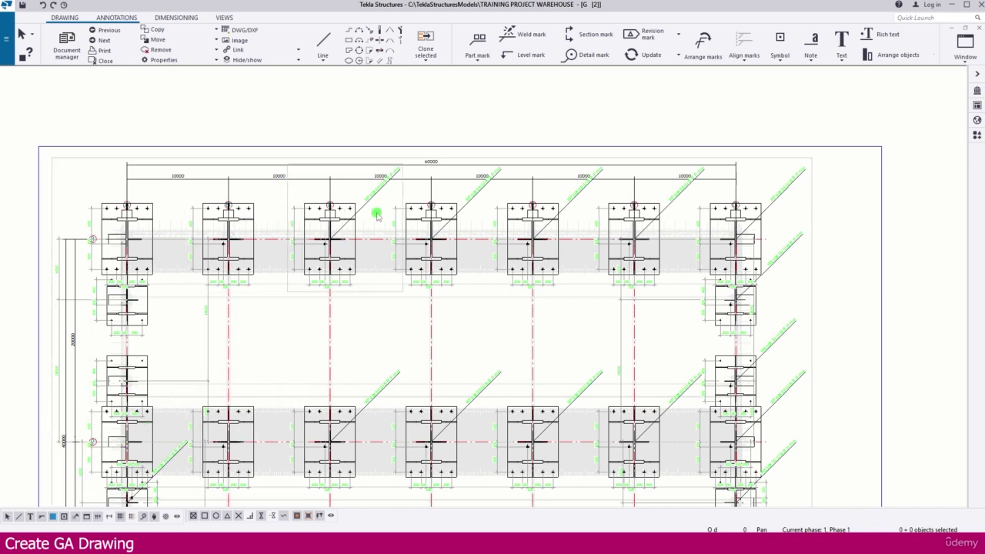
Set the upper-row grid C part mark's leader line type to the placement along the part without a leader line.
{"action": "double_click", "coordinate": [372, 201]}
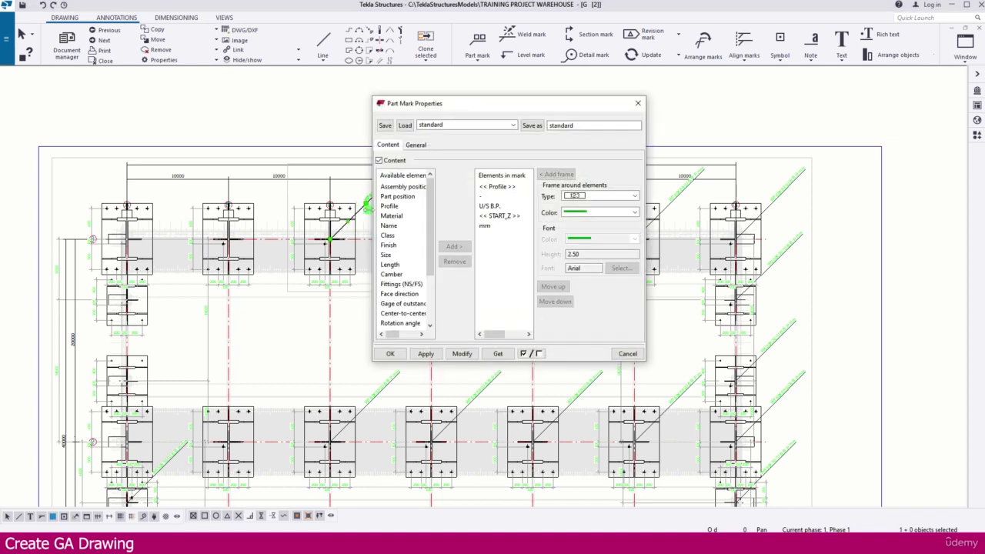
{"action": "left_click", "coordinate": [416, 145]}
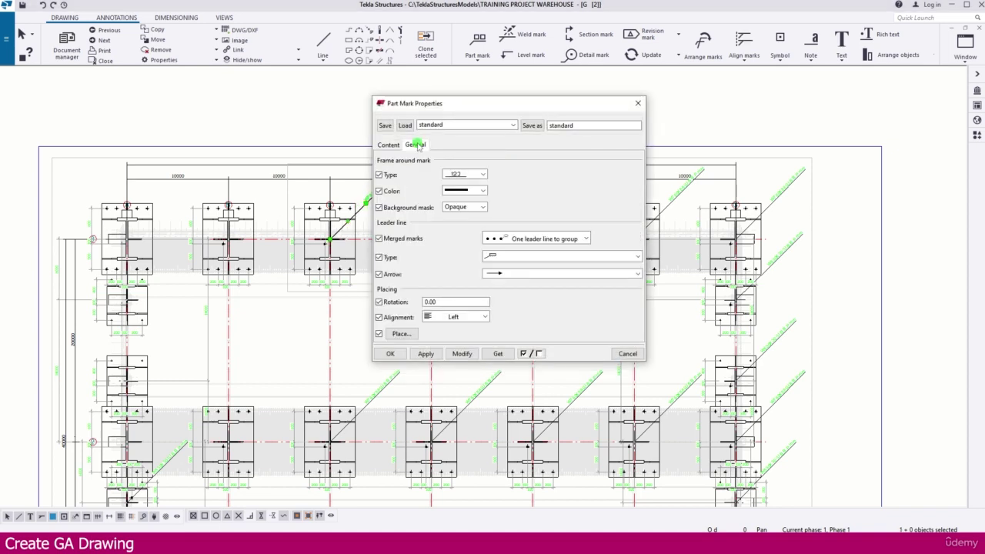
{"action": "left_click", "coordinate": [504, 258]}
{"action": "left_click", "coordinate": [505, 260]}
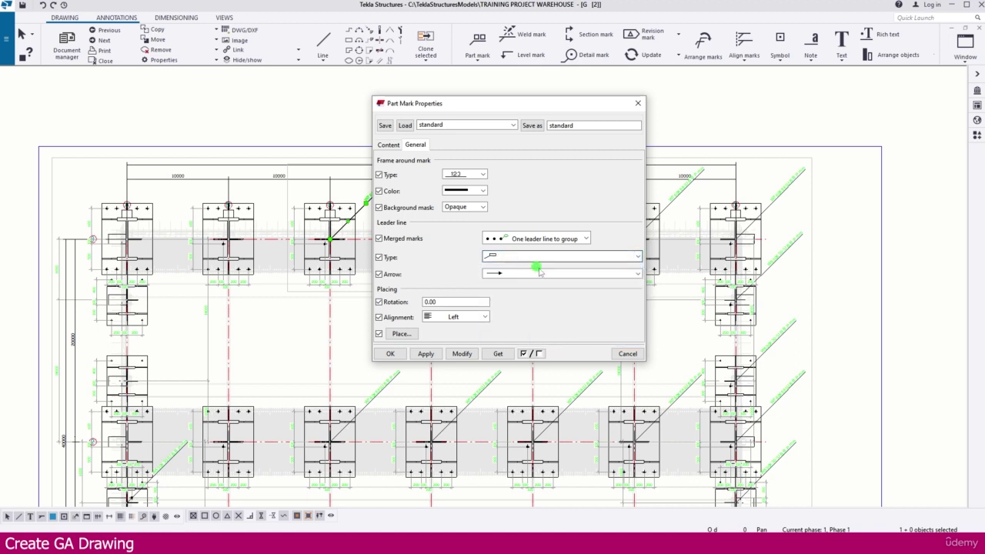
{"action": "left_click", "coordinate": [520, 238]}
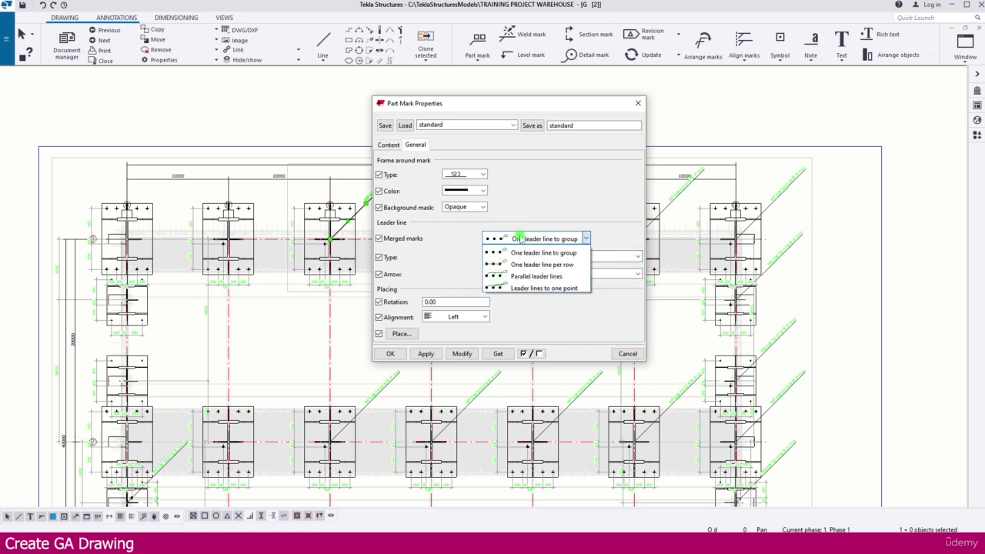
{"action": "left_click", "coordinate": [511, 253]}
{"action": "left_click", "coordinate": [510, 256]}
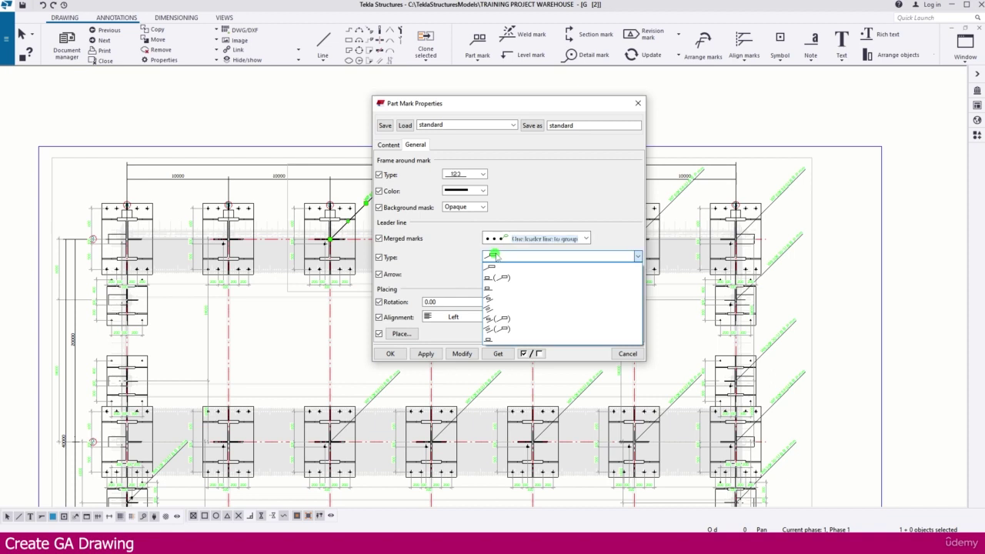
{"action": "left_click", "coordinate": [493, 306]}
{"action": "left_click", "coordinate": [472, 354]}
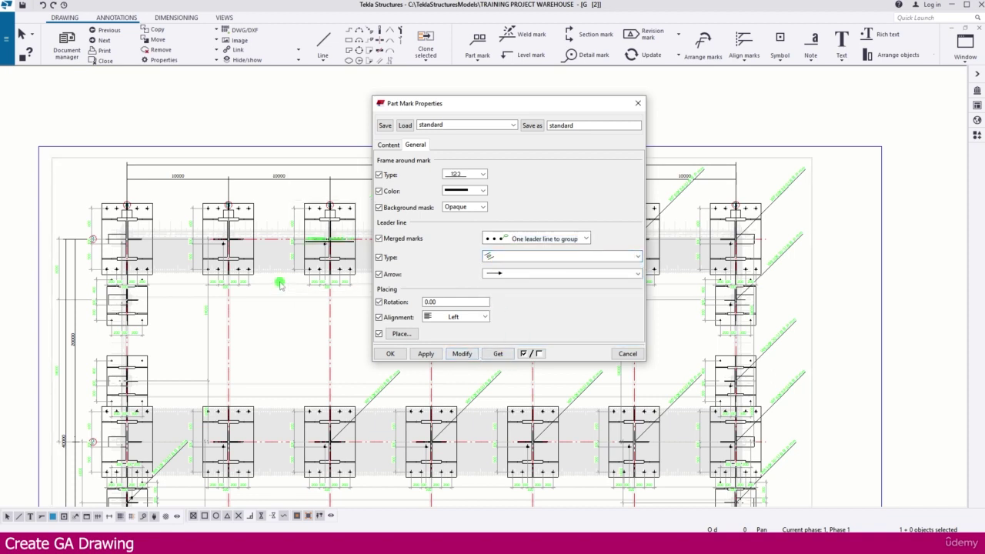
Set the grid C part mark's leader line type to along the part with a leader line as the alternative, and finish editing its properties.
{"action": "scroll", "coordinate": [352, 236], "scroll_direction": "up", "scroll_amount": 2}
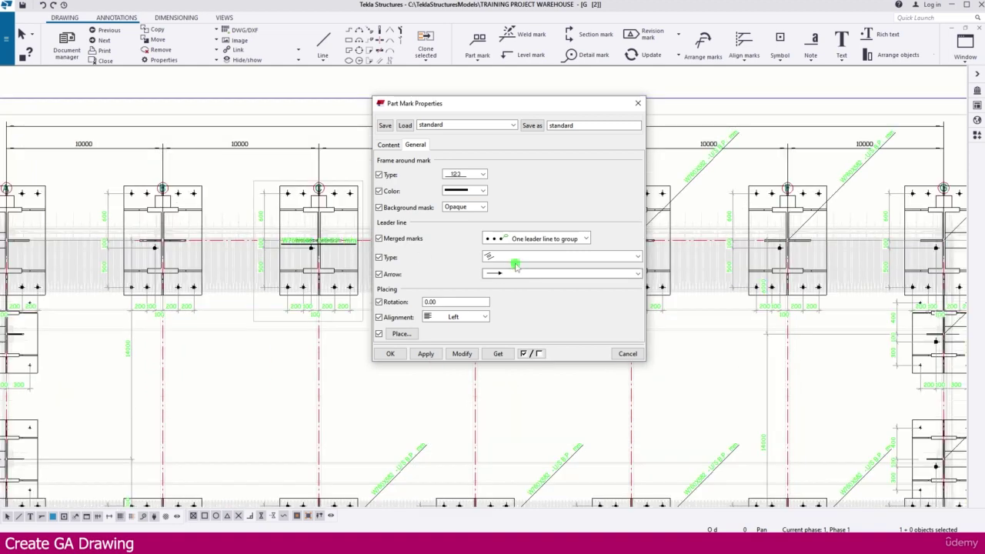
{"action": "left_click", "coordinate": [515, 258]}
{"action": "left_click", "coordinate": [500, 319]}
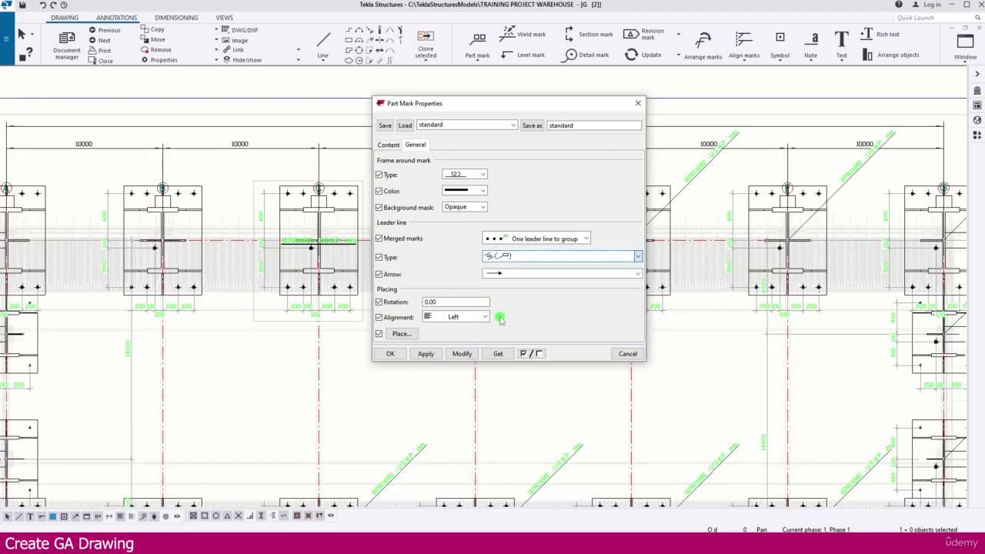
{"action": "left_click", "coordinate": [461, 353]}
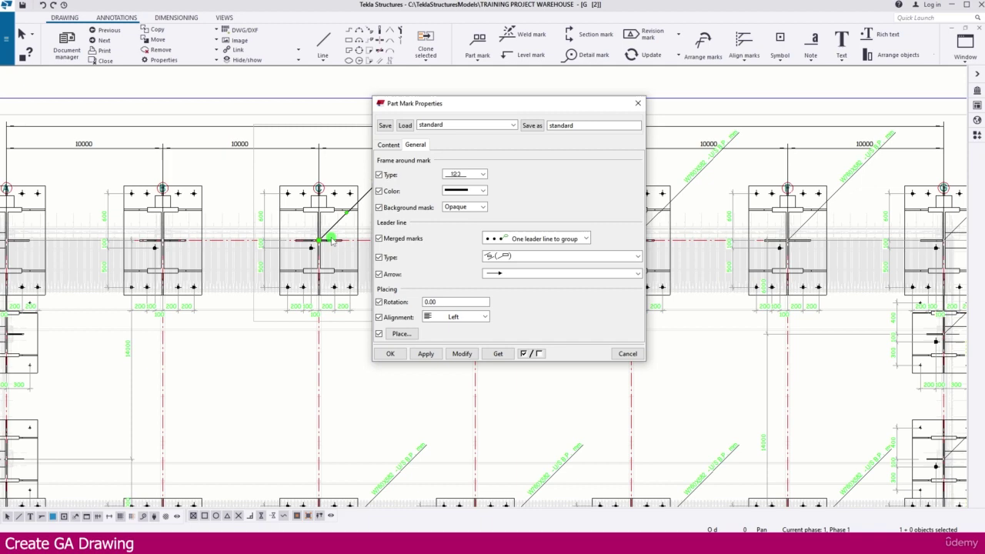
{"action": "scroll", "coordinate": [280, 277], "scroll_direction": "down", "scroll_amount": 2}
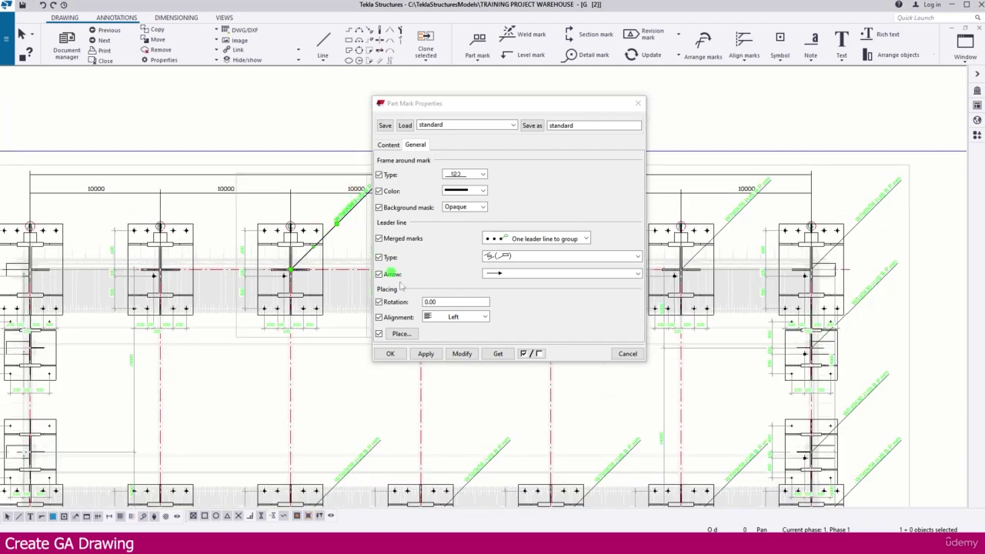
{"action": "left_click", "coordinate": [627, 353]}
{"action": "scroll", "coordinate": [419, 242], "scroll_direction": "down", "scroll_amount": 2}
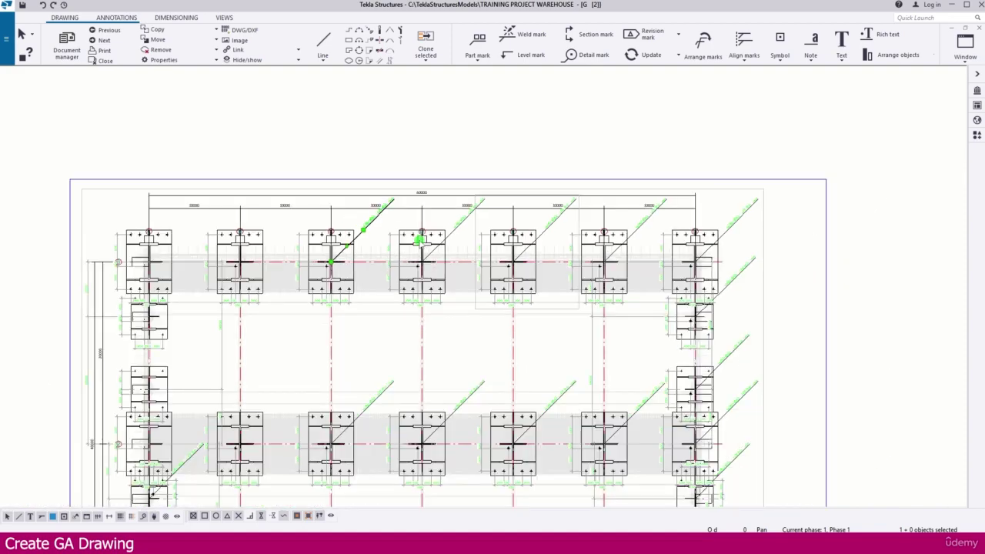
{"action": "scroll", "coordinate": [419, 308], "scroll_direction": "down", "scroll_amount": 4}
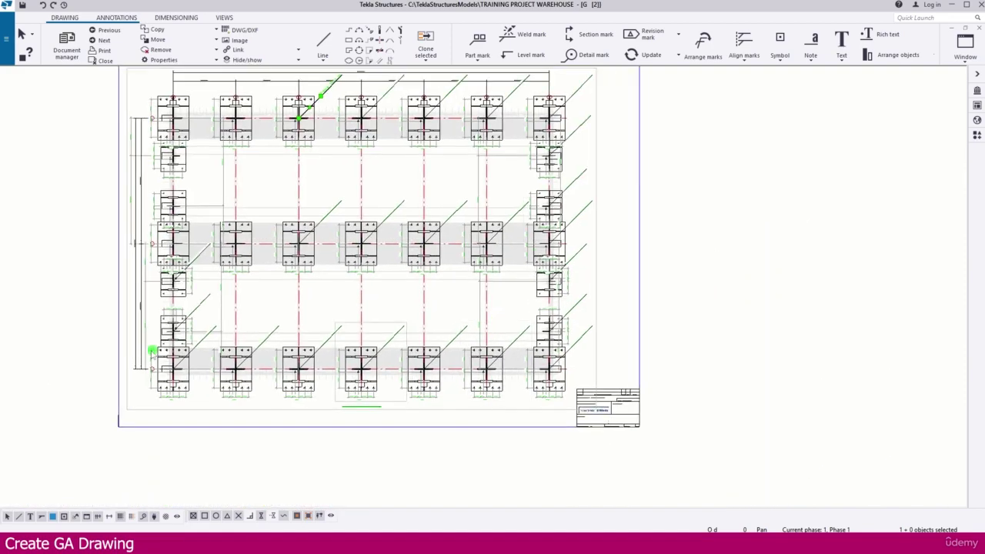
{"action": "scroll", "coordinate": [152, 351], "scroll_direction": "up", "scroll_amount": 4}
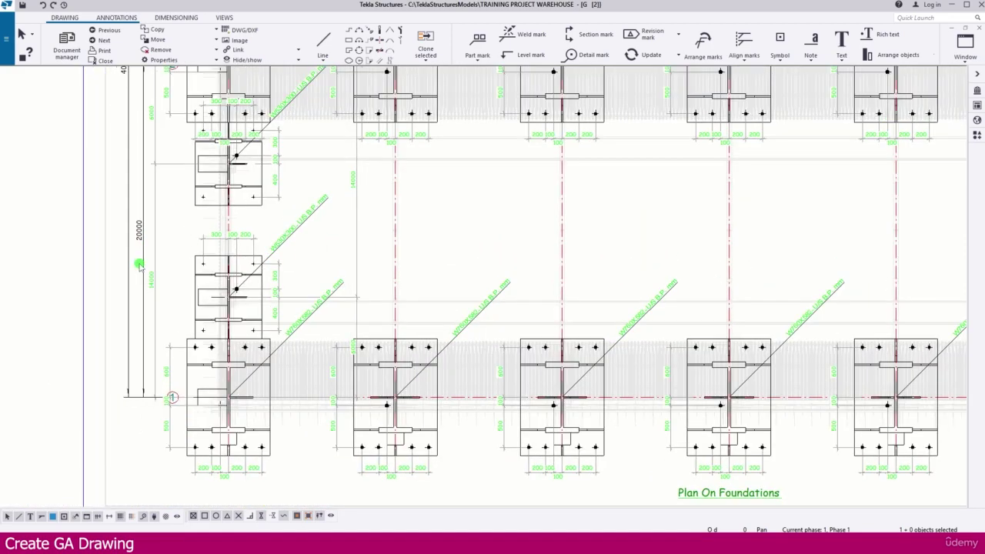
{"action": "left_click", "coordinate": [176, 17]}
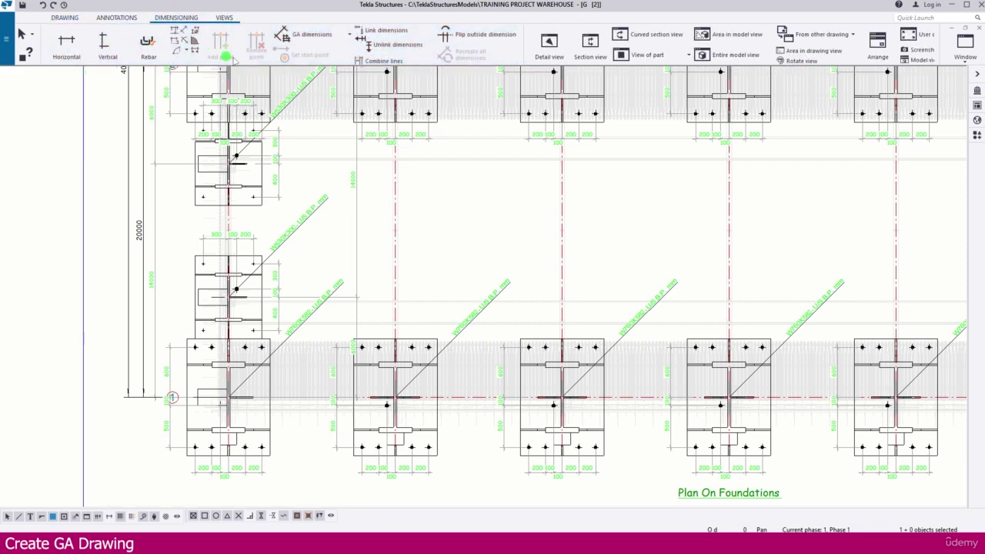
{"action": "scroll", "coordinate": [245, 189], "scroll_direction": "down", "scroll_amount": 1}
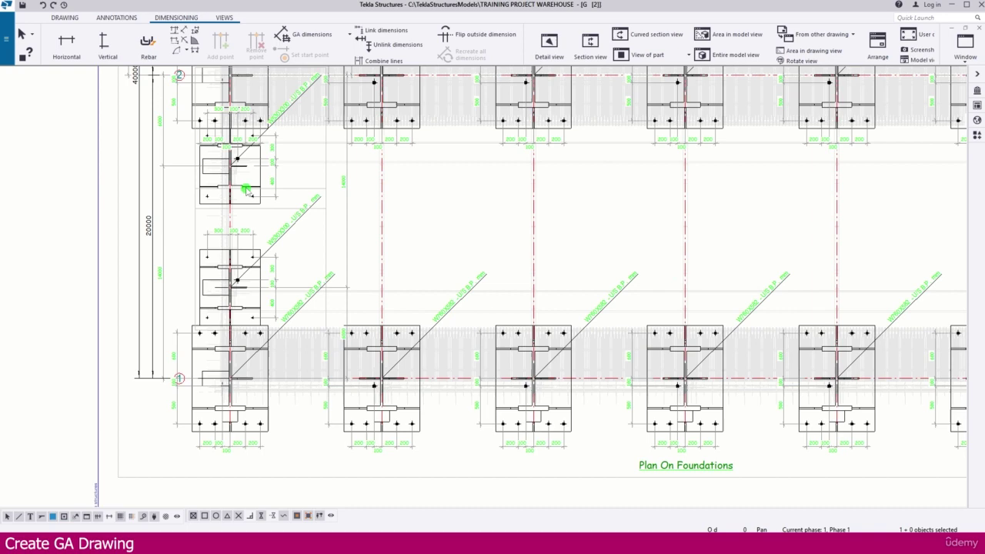
{"action": "scroll", "coordinate": [245, 190], "scroll_direction": "down", "scroll_amount": 1}
{"action": "left_click", "coordinate": [123, 18]}
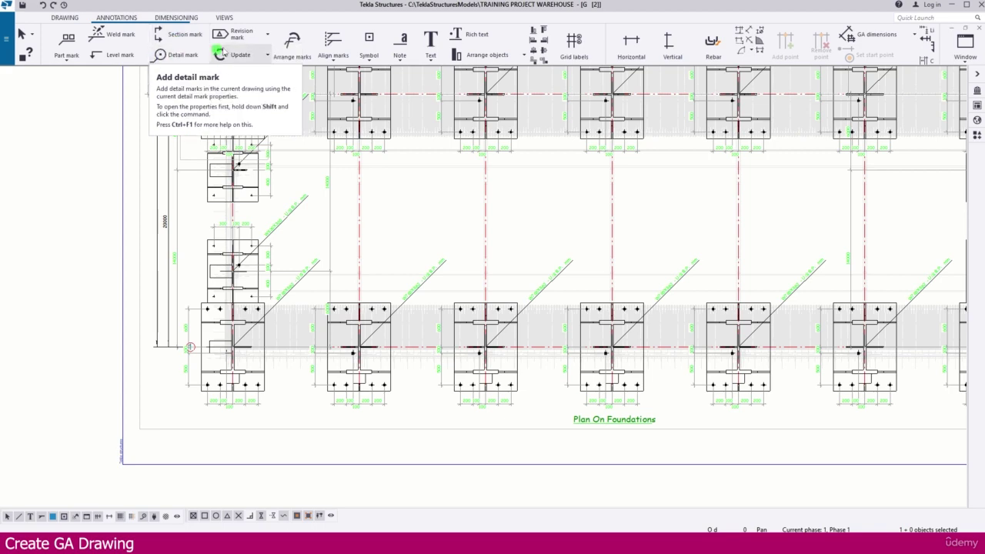
{"action": "left_click", "coordinate": [228, 19]}
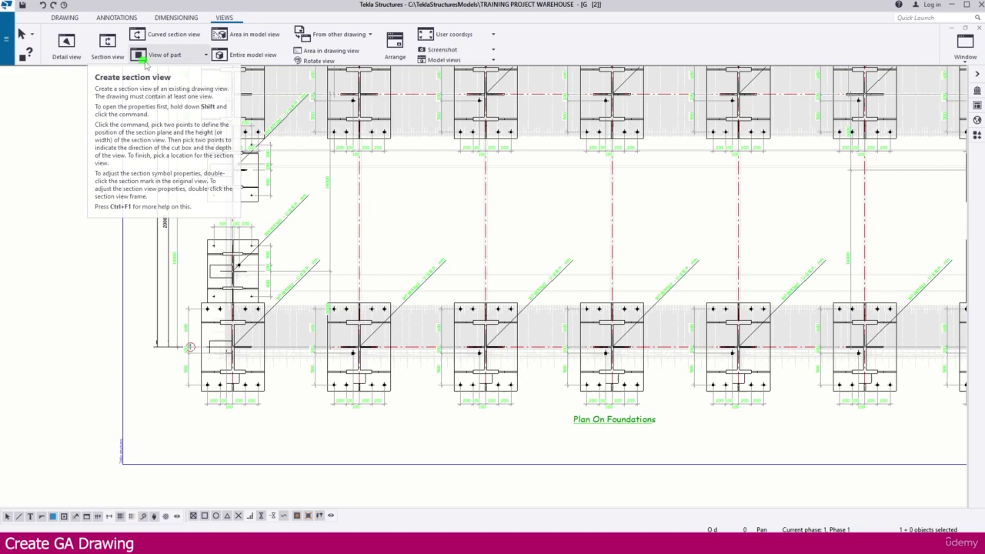
{"action": "scroll", "coordinate": [235, 202], "scroll_direction": "down", "scroll_amount": 2}
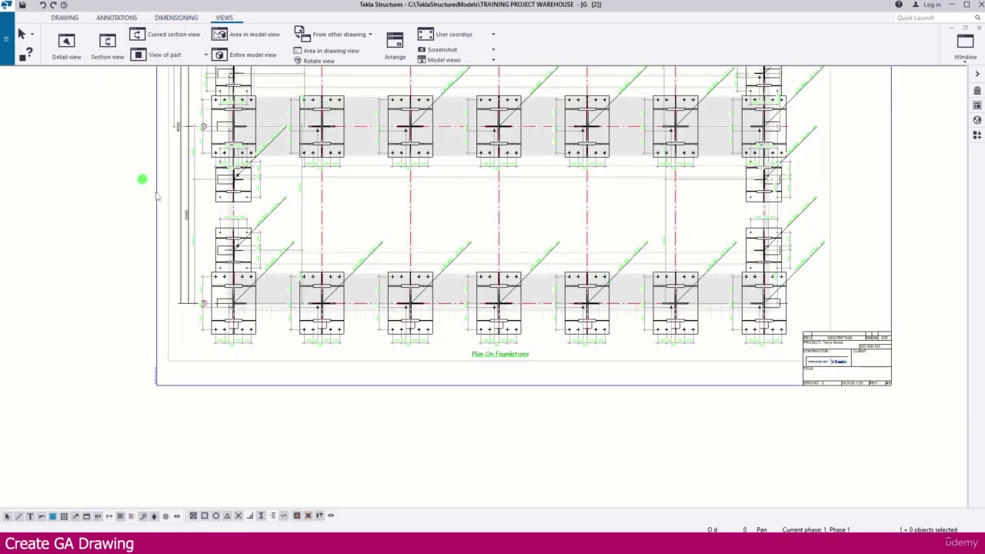
{"action": "scroll", "coordinate": [809, 333], "scroll_direction": "up", "scroll_amount": 2}
{"action": "scroll", "coordinate": [809, 333], "scroll_direction": "up", "scroll_amount": 2}
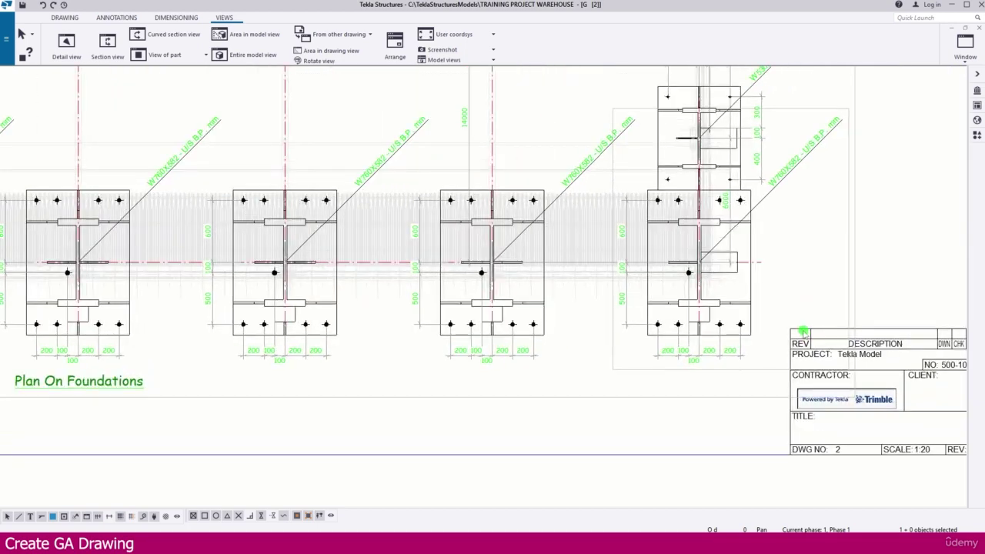
{"action": "scroll", "coordinate": [660, 354], "scroll_direction": "down", "scroll_amount": 4}
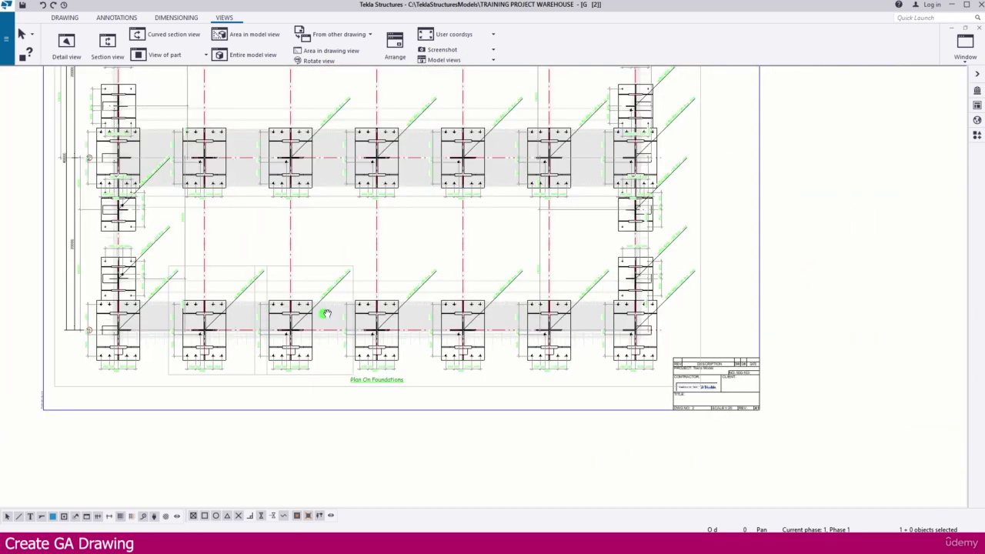
Add grid labels at the right and lower ends of the foundation plan's grid lines, alongside the existing left and upper ones.
{"action": "scroll", "coordinate": [146, 168], "scroll_direction": "up", "scroll_amount": 3}
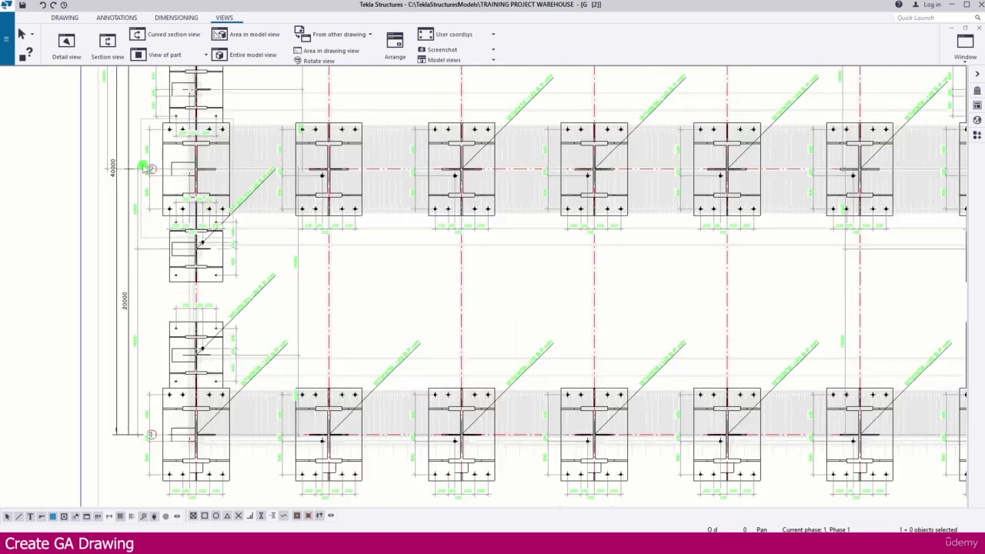
{"action": "scroll", "coordinate": [146, 167], "scroll_direction": "up", "scroll_amount": 2}
{"action": "left_click", "coordinate": [157, 170]}
{"action": "scroll", "coordinate": [163, 222], "scroll_direction": "down", "scroll_amount": 1}
{"action": "scroll", "coordinate": [163, 222], "scroll_direction": "down", "scroll_amount": 5}
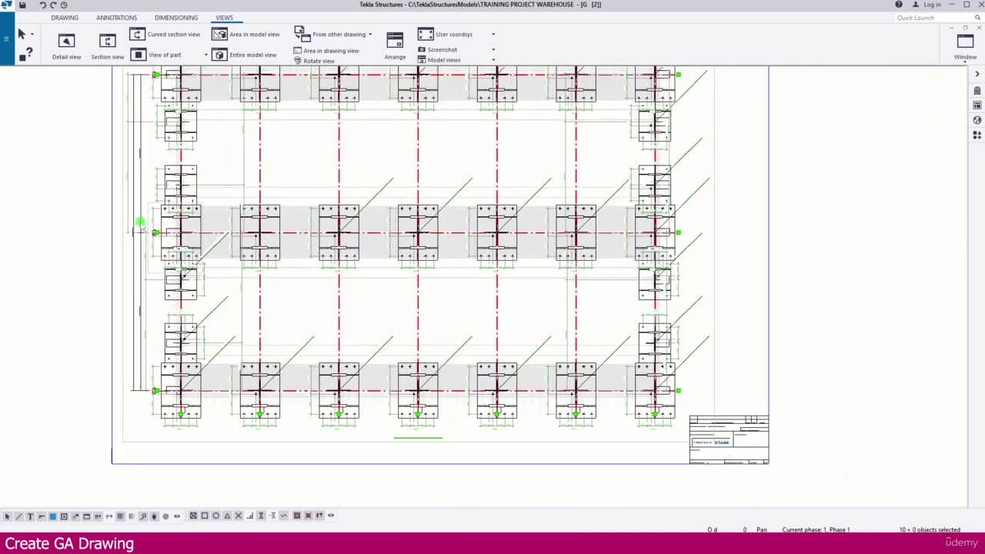
{"action": "scroll", "coordinate": [344, 164], "scroll_direction": "up", "scroll_amount": 2}
{"action": "double_click", "coordinate": [338, 164]}
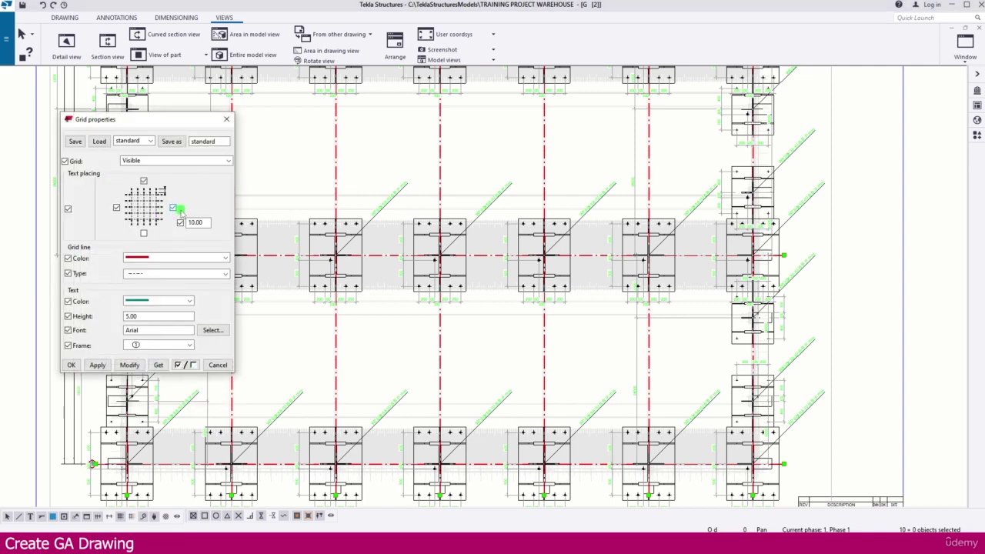
{"action": "left_click", "coordinate": [129, 364]}
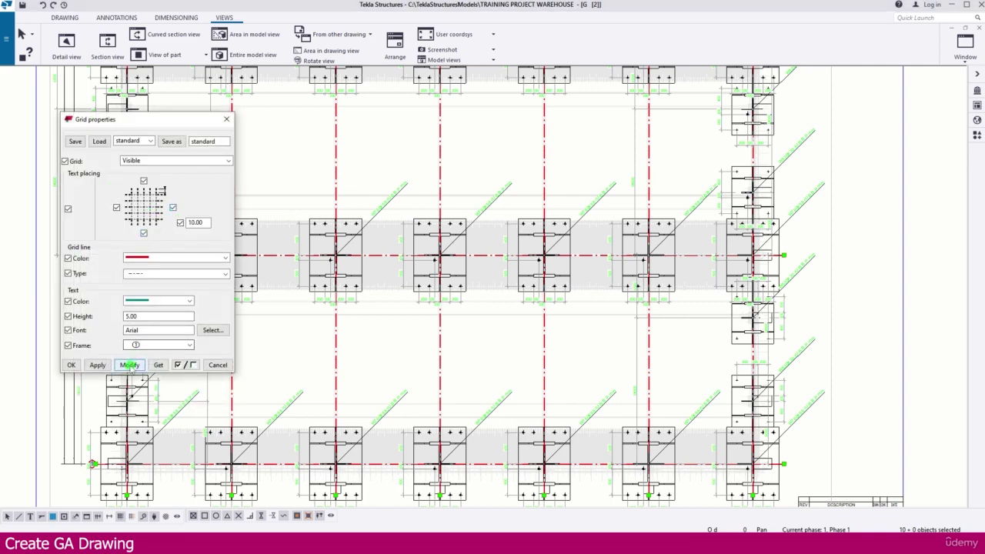
{"action": "left_click", "coordinate": [98, 366]}
{"action": "left_click", "coordinate": [70, 364]}
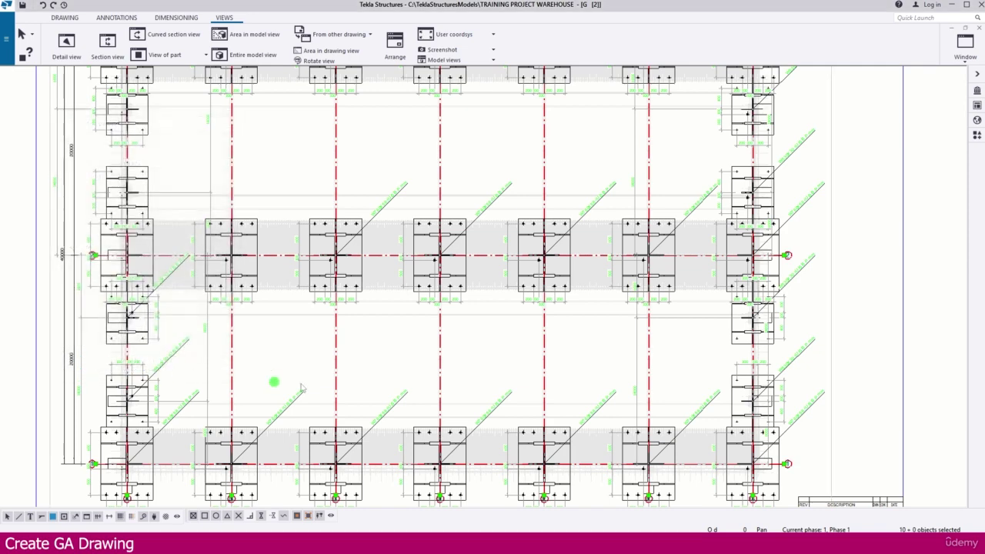
{"action": "left_click_drag", "start_coordinate": [536, 245], "coordinate": [518, 219]}
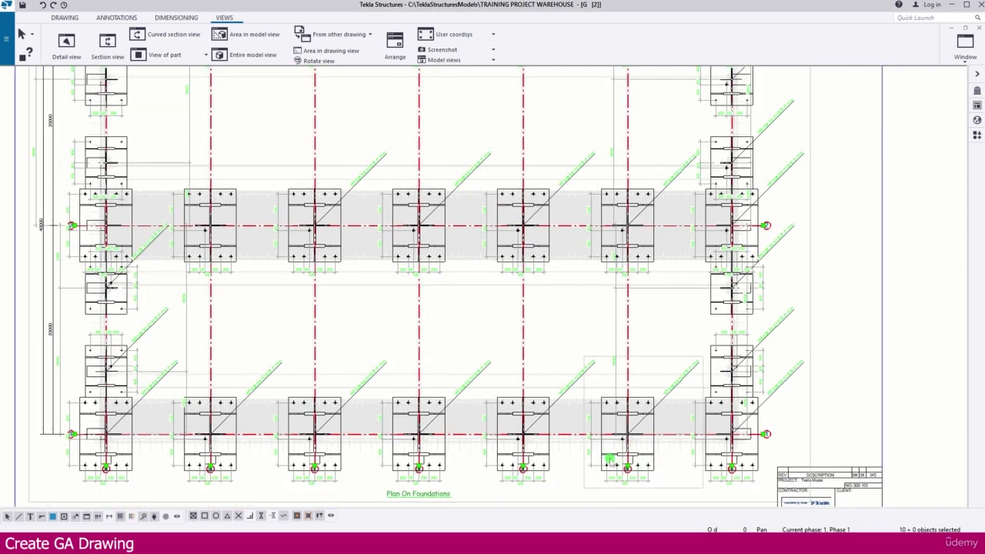
Remove the grid labels from the lower ends of the grid lines and finish editing the grid properties.
{"action": "double_click", "coordinate": [211, 146]}
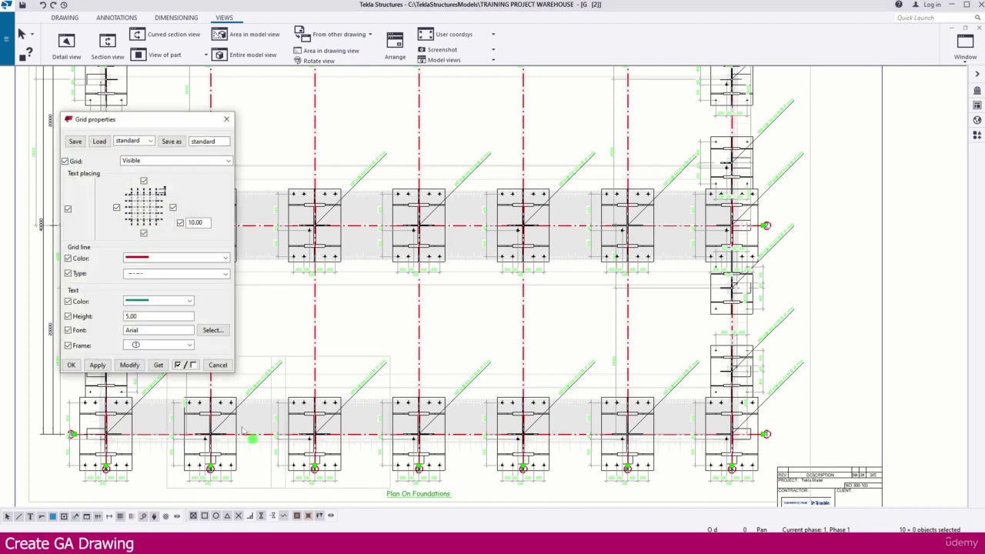
{"action": "left_click", "coordinate": [143, 232]}
{"action": "left_click", "coordinate": [131, 365]}
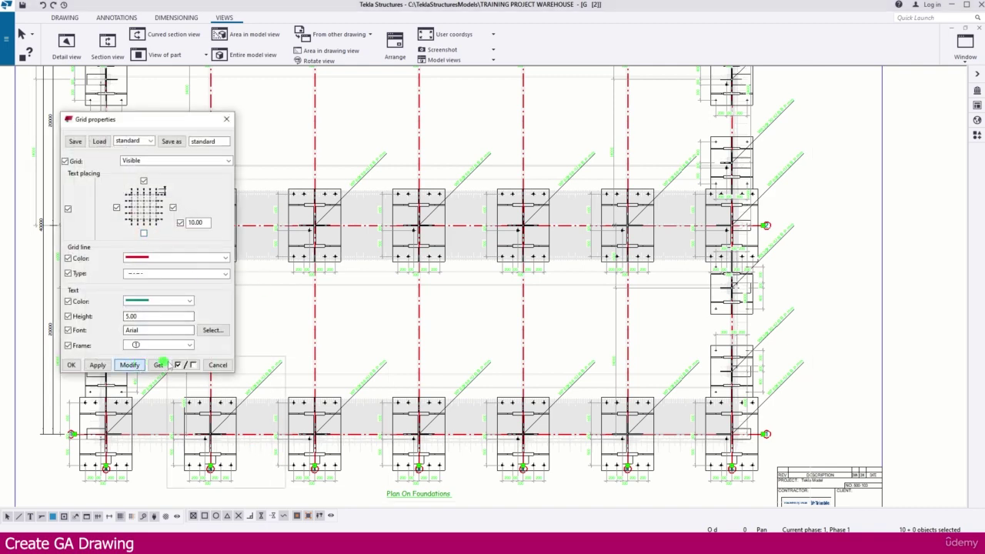
{"action": "scroll", "coordinate": [704, 382], "scroll_direction": "down", "scroll_amount": 1}
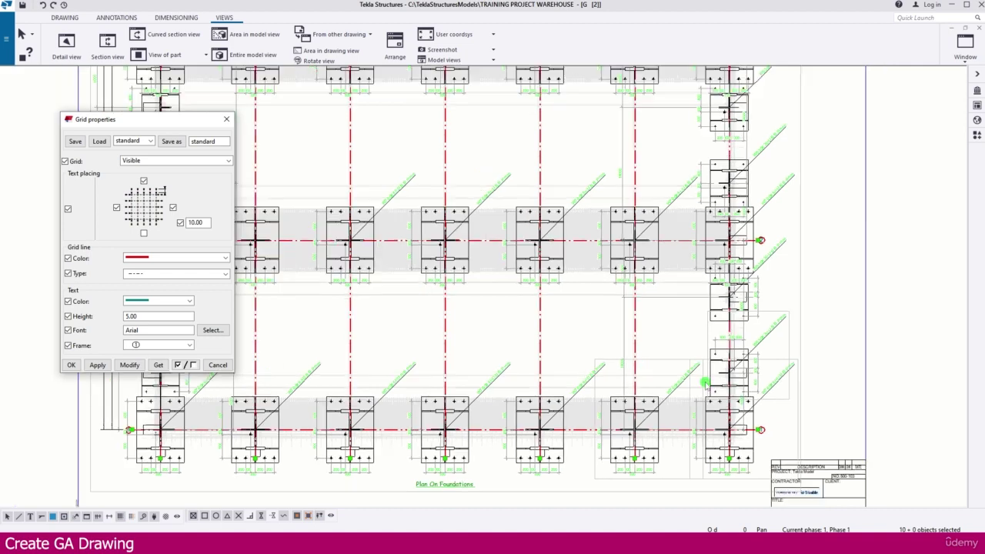
{"action": "scroll", "coordinate": [704, 377], "scroll_direction": "down", "scroll_amount": 1}
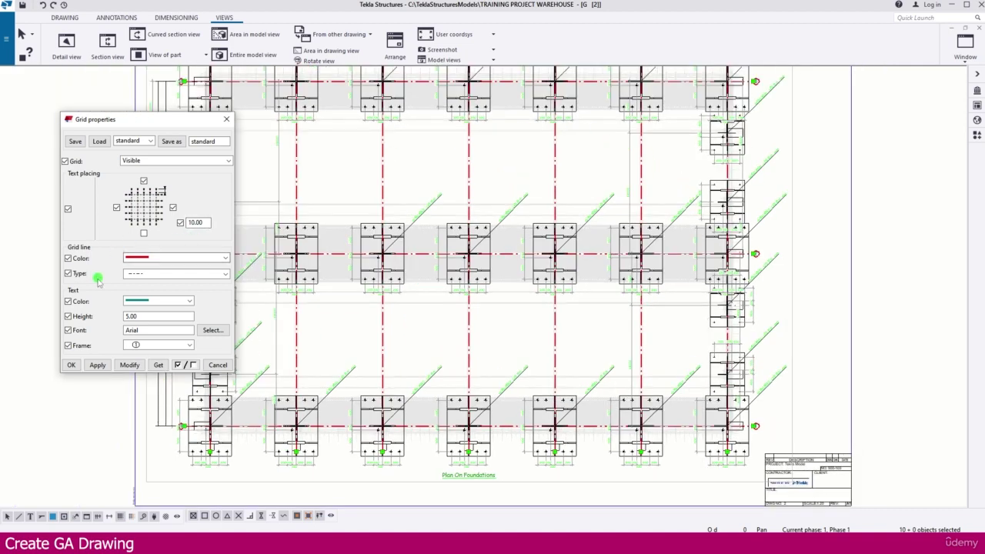
{"action": "left_click", "coordinate": [218, 365]}
{"action": "scroll", "coordinate": [307, 331], "scroll_direction": "down", "scroll_amount": 2}
{"action": "left_click", "coordinate": [767, 221]}
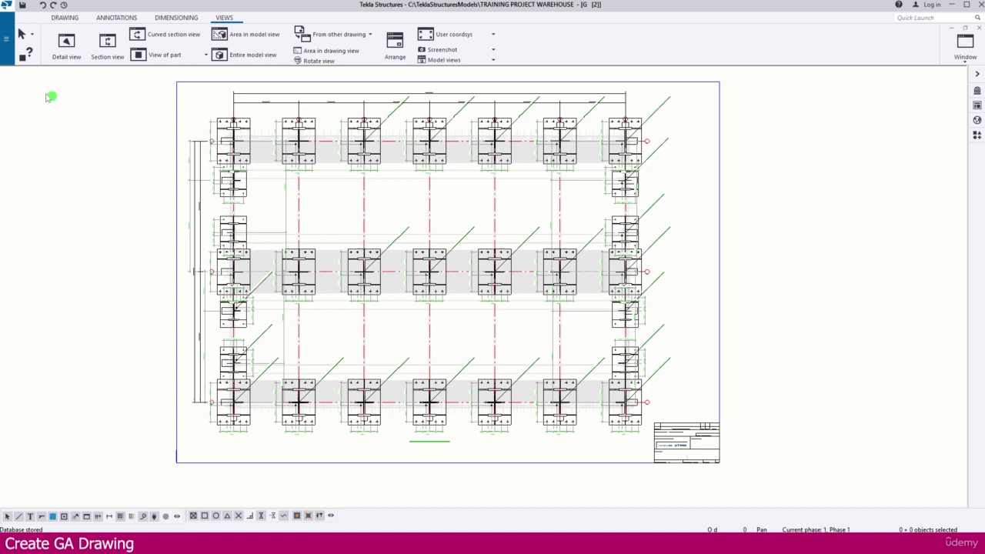
Open the next general arrangement drawing, the grid elevation, and examine its crowded part marks.
{"action": "left_click", "coordinate": [66, 17]}
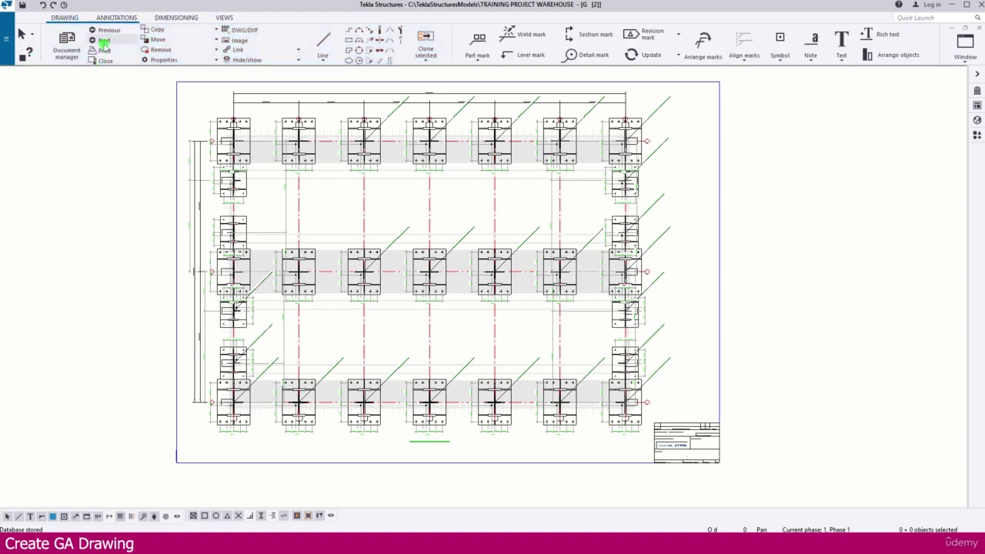
{"action": "left_click", "coordinate": [103, 40]}
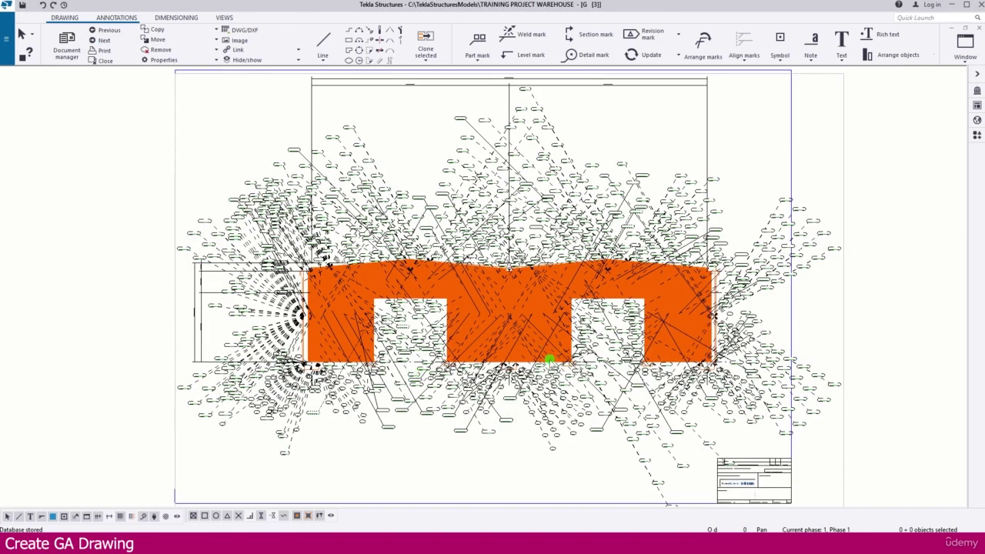
{"action": "scroll", "coordinate": [544, 363], "scroll_direction": "up", "scroll_amount": 5}
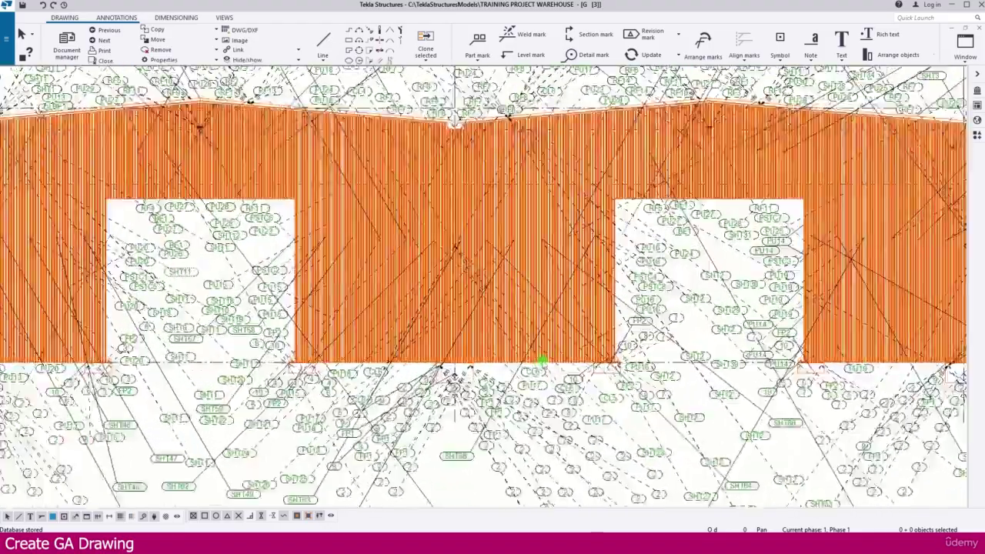
{"action": "scroll", "coordinate": [542, 360], "scroll_direction": "down", "scroll_amount": 5}
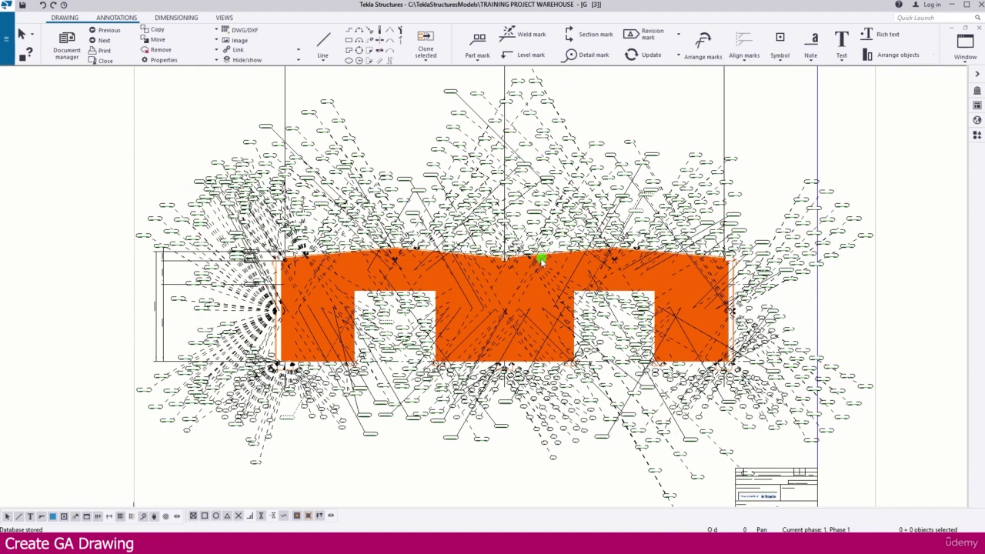
Limit the grid A elevation view's depth to 200 both down and up, and finish editing the view properties.
{"action": "scroll", "coordinate": [394, 269], "scroll_direction": "down", "scroll_amount": 2}
{"action": "left_click_drag", "start_coordinate": [756, 272], "coordinate": [733, 284]}
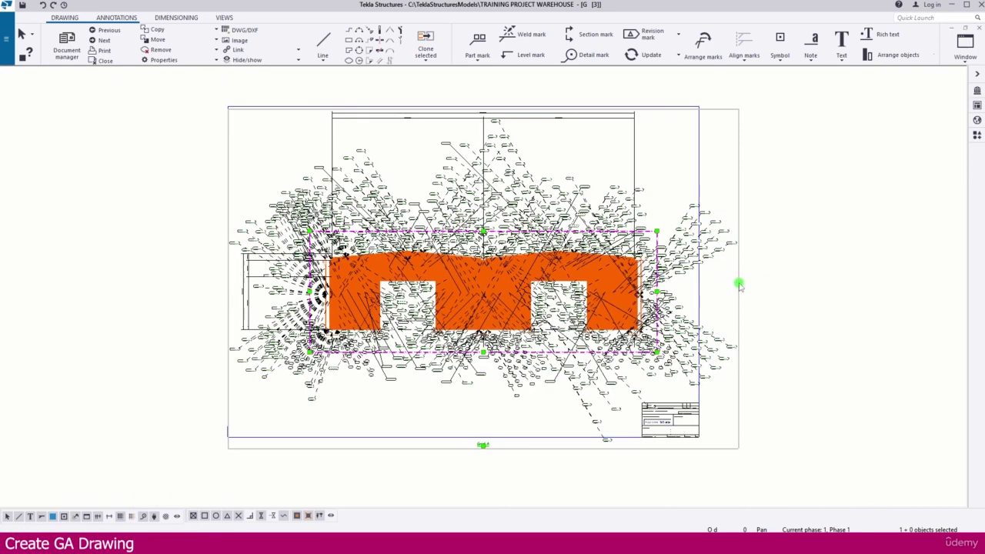
{"action": "double_click", "coordinate": [739, 283]}
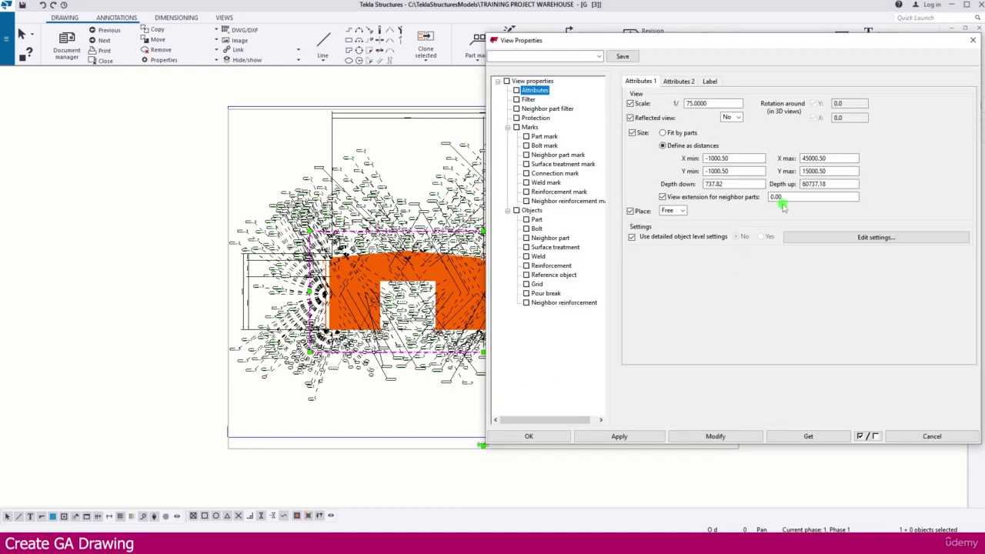
{"action": "left_click_drag", "start_coordinate": [806, 184], "coordinate": [820, 183]}
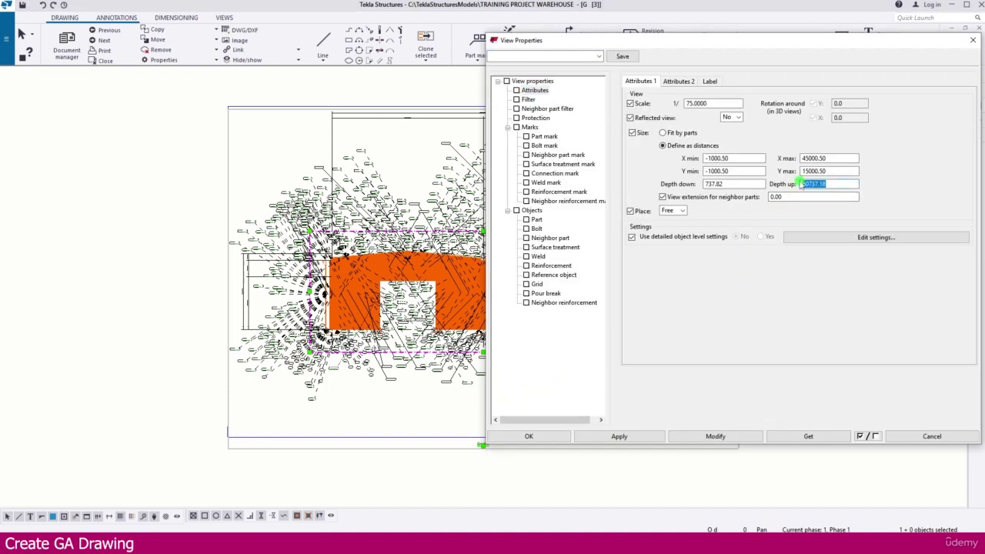
{"action": "left_click_drag", "start_coordinate": [731, 184], "coordinate": [660, 183]}
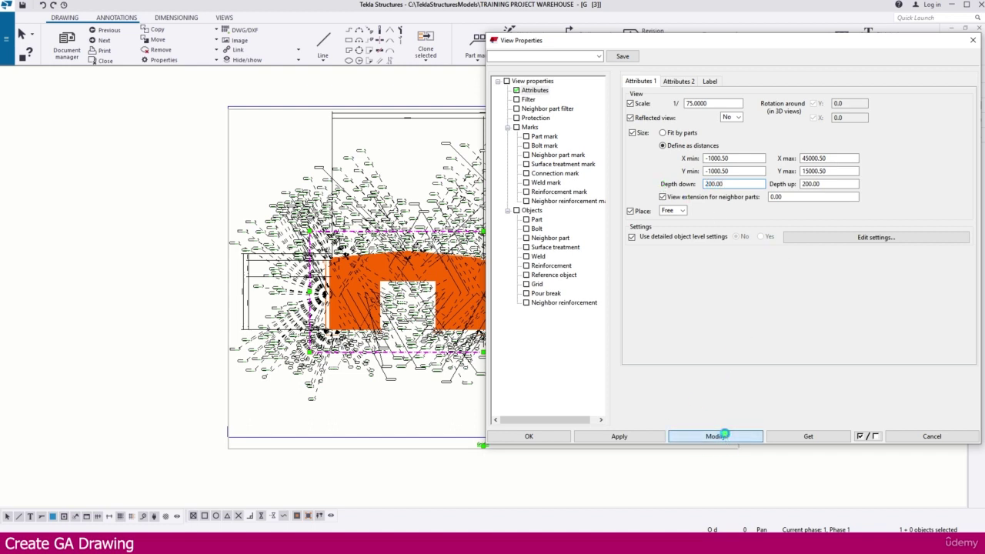
{"action": "left_click", "coordinate": [723, 435]}
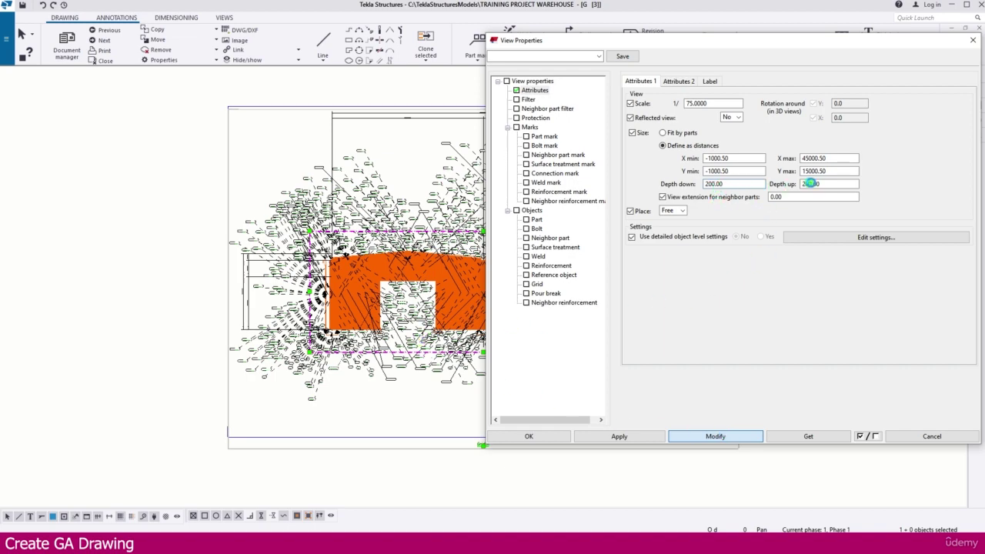
{"action": "left_click", "coordinate": [360, 318]}
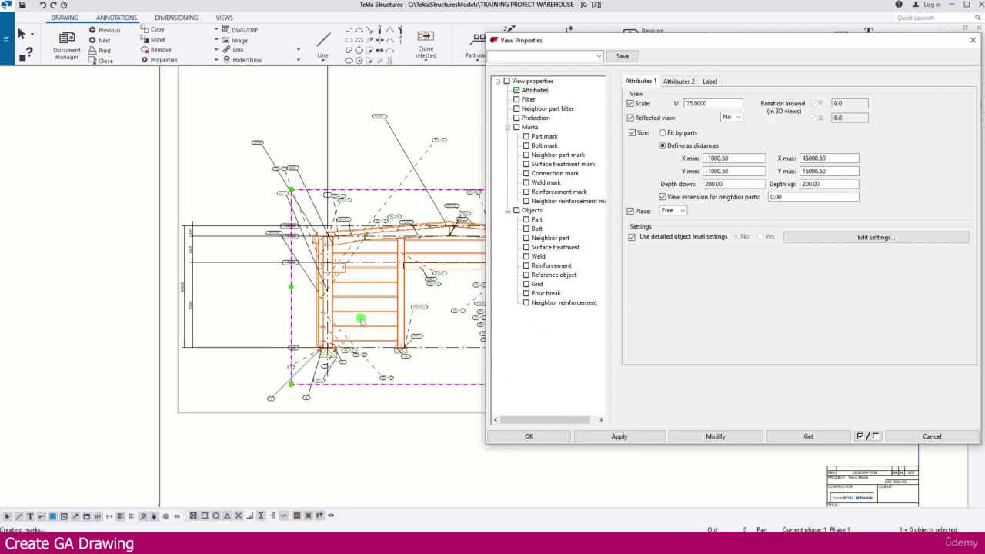
{"action": "scroll", "coordinate": [360, 319], "scroll_direction": "up", "scroll_amount": 1}
{"action": "left_click", "coordinate": [511, 437]}
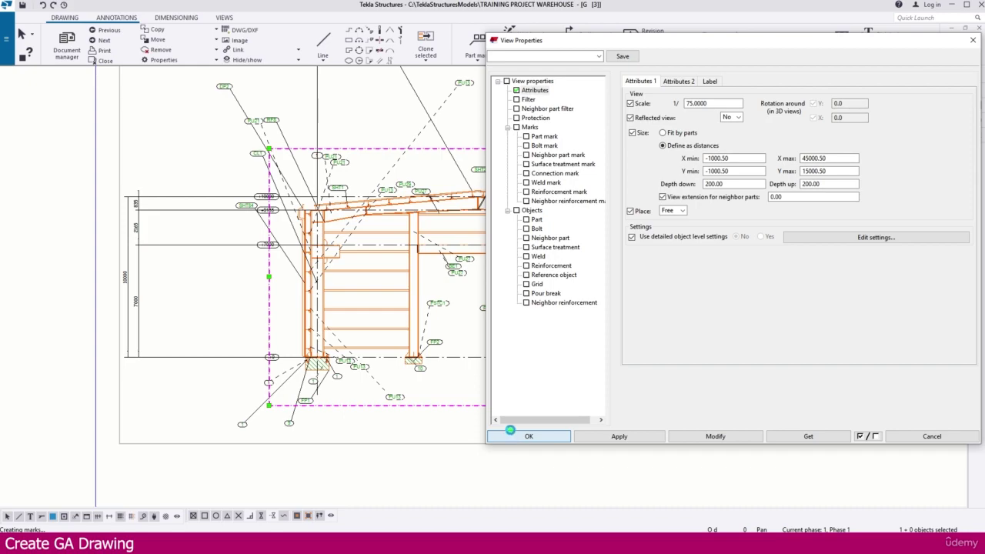
Open the grid A view's properties again and set the visible line colour of its parts to black.
{"action": "scroll", "coordinate": [493, 323], "scroll_direction": "up", "scroll_amount": 6}
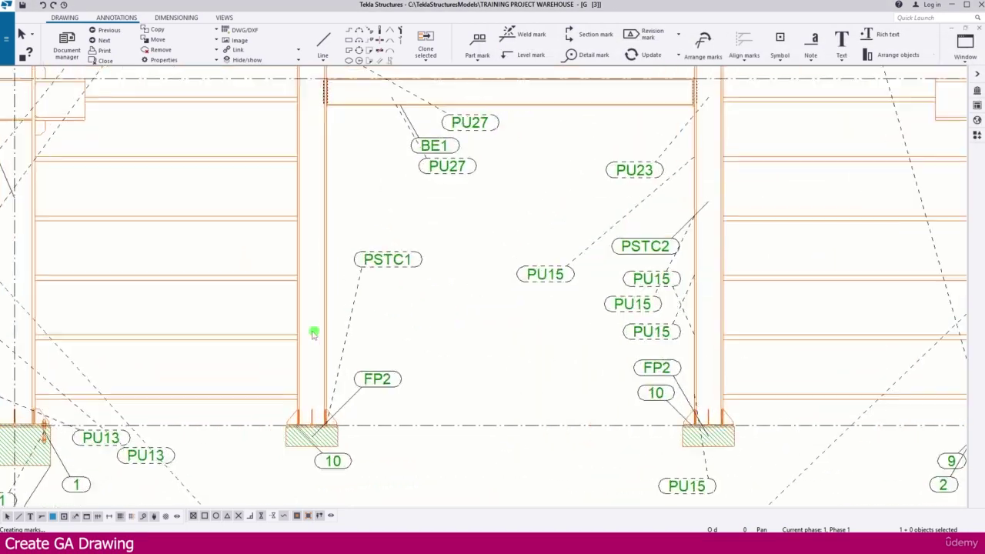
{"action": "scroll", "coordinate": [362, 330], "scroll_direction": "down", "scroll_amount": 6}
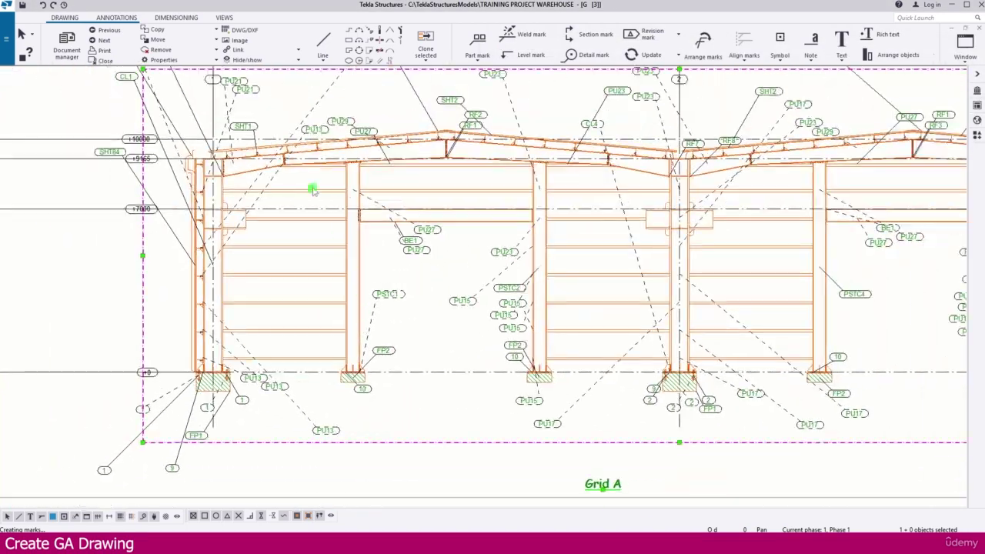
{"action": "scroll", "coordinate": [362, 234], "scroll_direction": "down", "scroll_amount": 4}
{"action": "scroll", "coordinate": [726, 230], "scroll_direction": "up", "scroll_amount": 5}
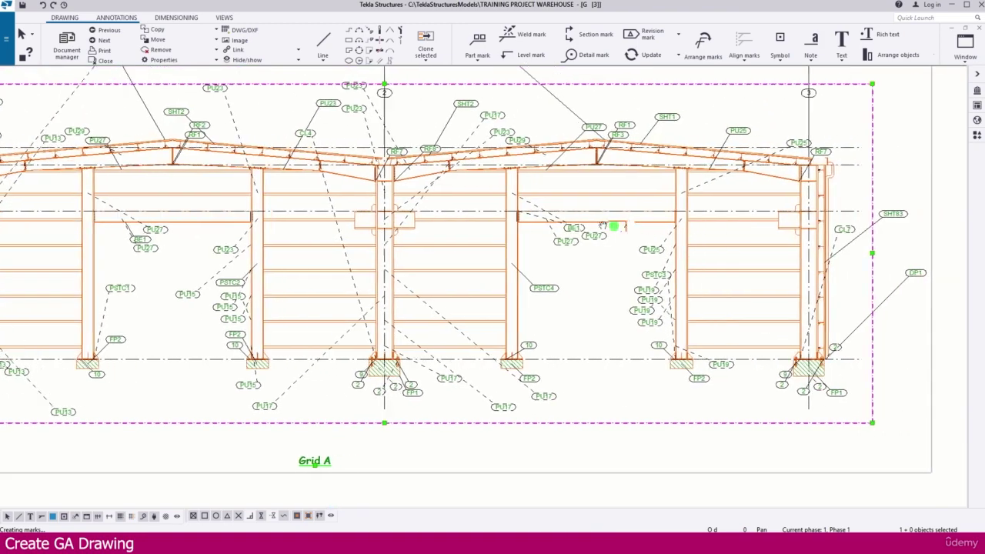
{"action": "scroll", "coordinate": [626, 262], "scroll_direction": "up", "scroll_amount": 2}
{"action": "scroll", "coordinate": [679, 297], "scroll_direction": "down", "scroll_amount": 5}
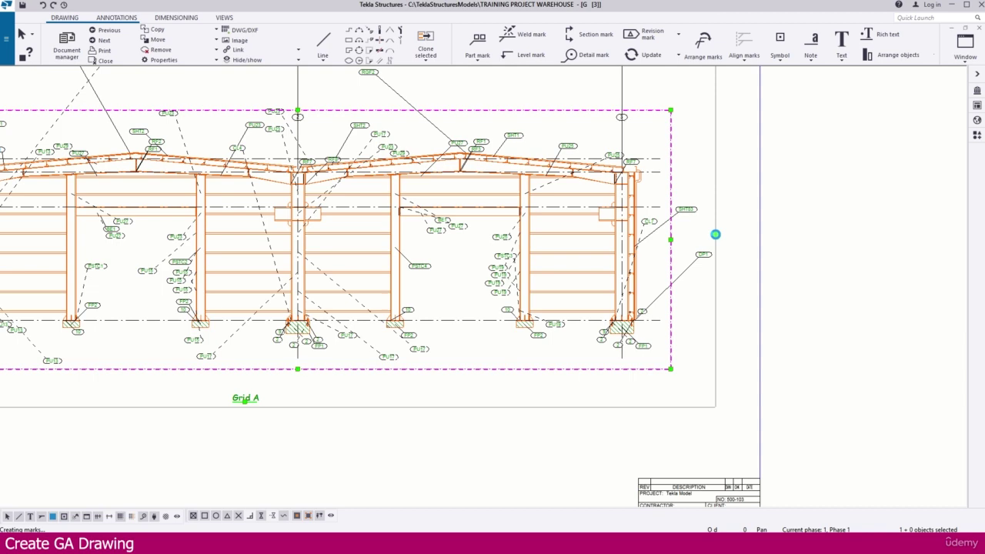
{"action": "double_click", "coordinate": [715, 233]}
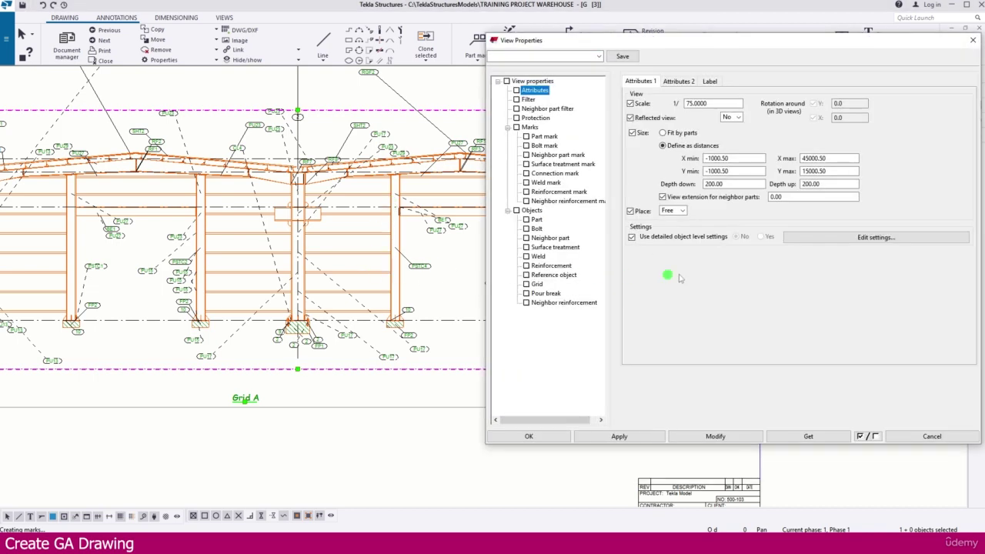
{"action": "left_click", "coordinate": [536, 220]}
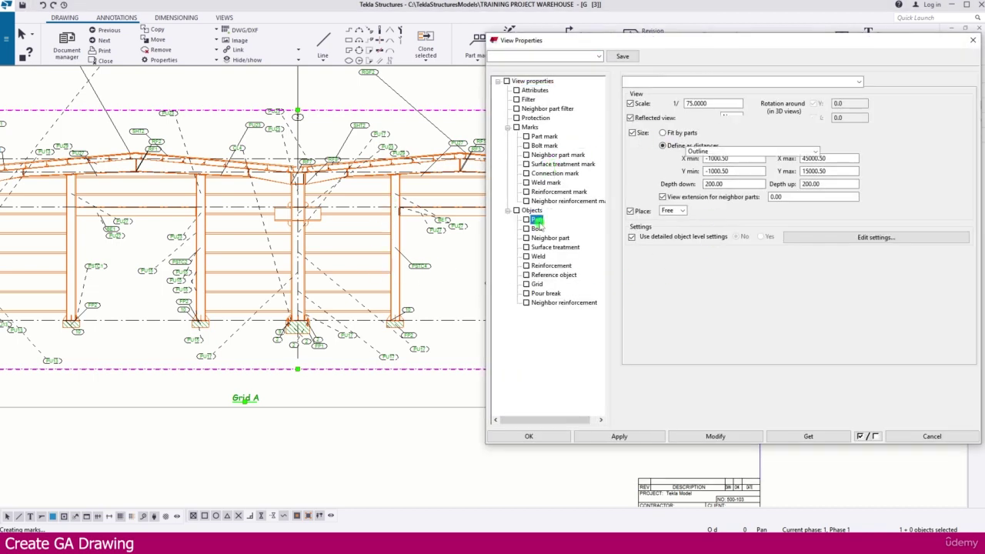
{"action": "left_click", "coordinate": [671, 98]}
{"action": "left_click", "coordinate": [765, 123]}
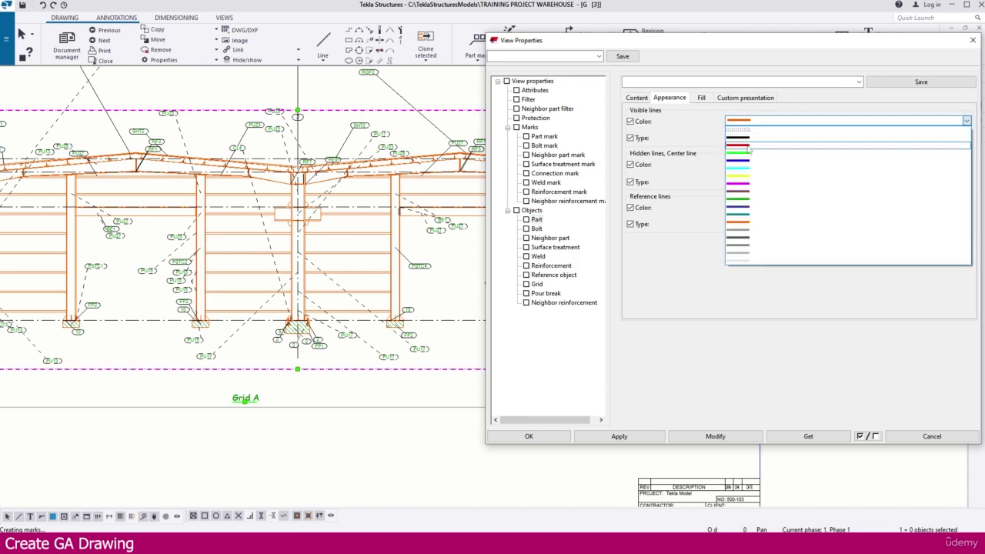
{"action": "left_click", "coordinate": [750, 138]}
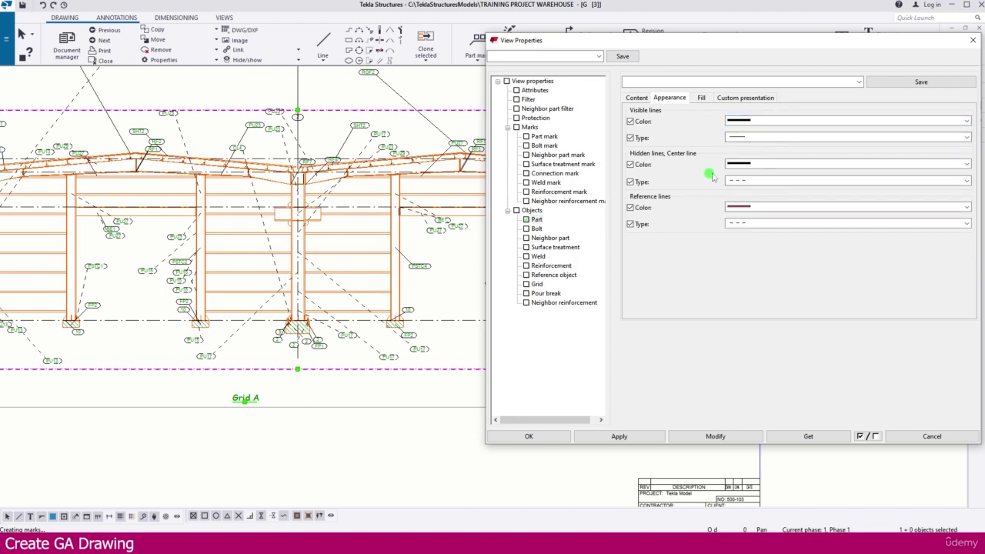
Set the parts' hidden lines and center lines to red with a short-dashed line type.
{"action": "left_click", "coordinate": [752, 163]}
{"action": "left_click", "coordinate": [750, 177]}
{"action": "left_click", "coordinate": [750, 179]}
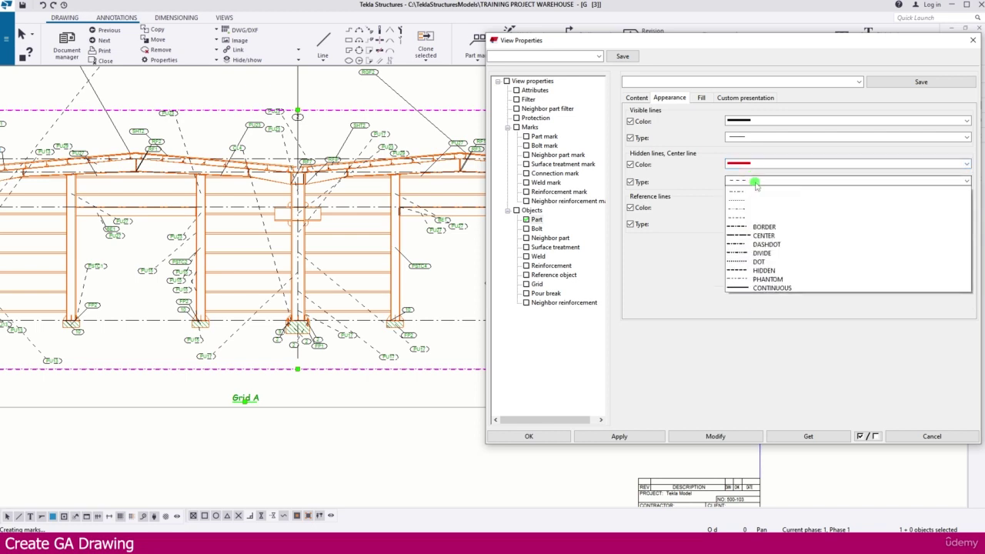
{"action": "left_click", "coordinate": [746, 207]}
Set the parts' reference lines to red with a dash-dot line type and apply the appearance changes to the view.
{"action": "left_click", "coordinate": [747, 223]}
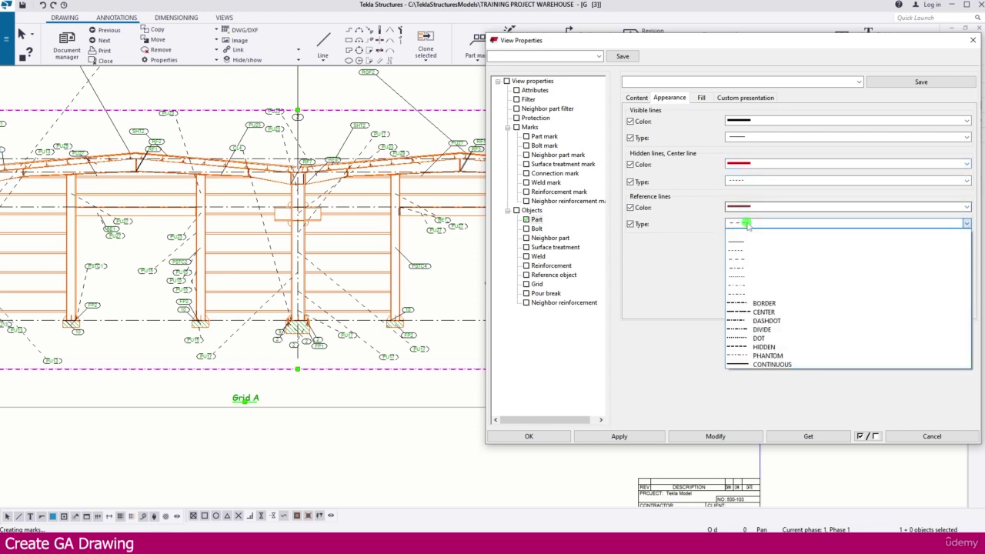
{"action": "left_click", "coordinate": [745, 265]}
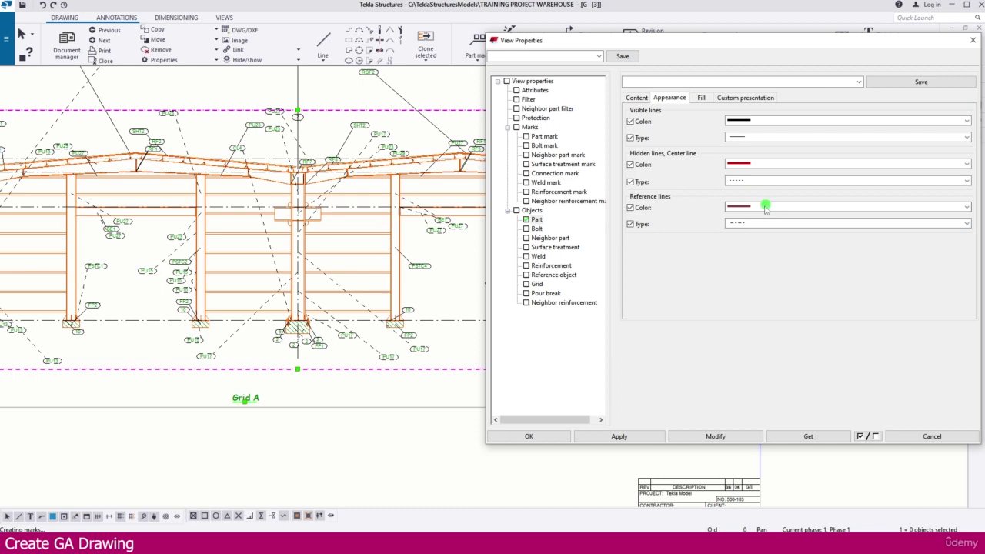
{"action": "left_click", "coordinate": [750, 206]}
{"action": "left_click", "coordinate": [745, 230]}
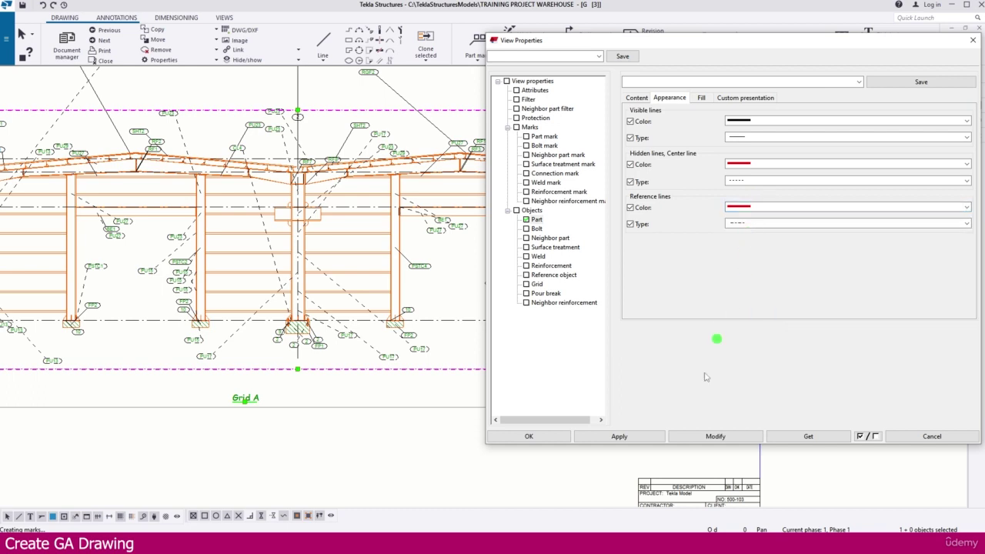
{"action": "left_click", "coordinate": [701, 435]}
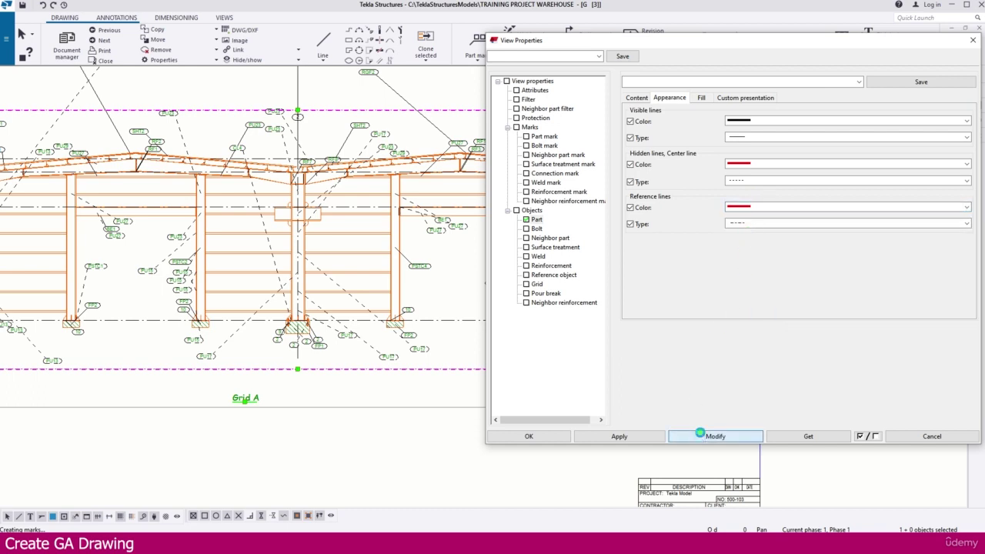
Turn on hidden lines and own hidden lines for the view's parts, apply them, and finish editing the view properties.
{"action": "scroll", "coordinate": [347, 177], "scroll_direction": "up", "scroll_amount": 5}
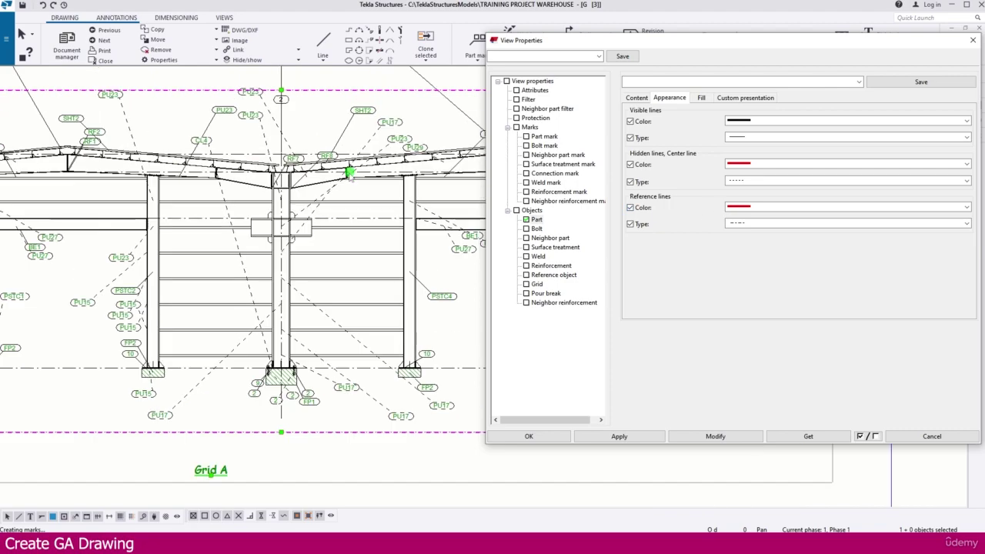
{"action": "scroll", "coordinate": [257, 187], "scroll_direction": "down", "scroll_amount": 3}
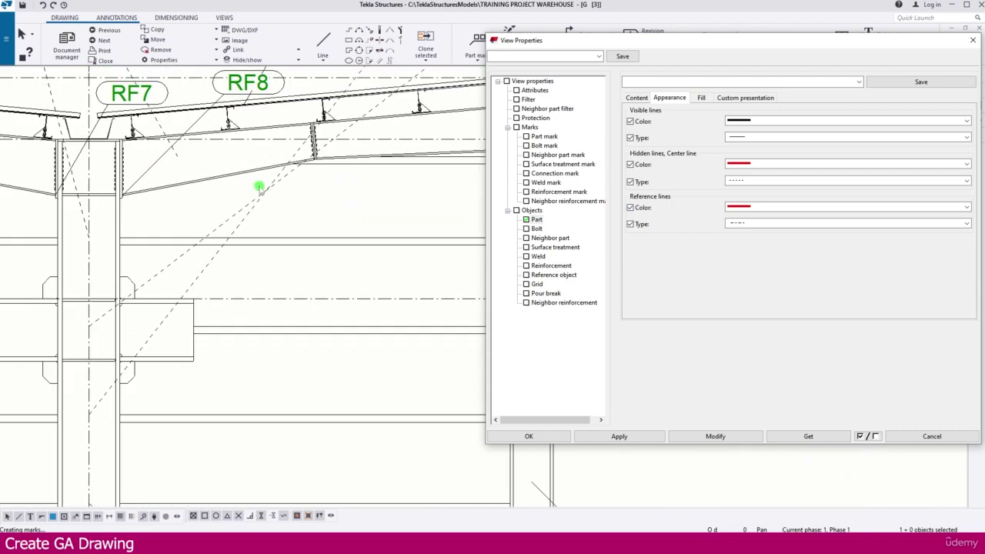
{"action": "scroll", "coordinate": [136, 192], "scroll_direction": "up", "scroll_amount": 3}
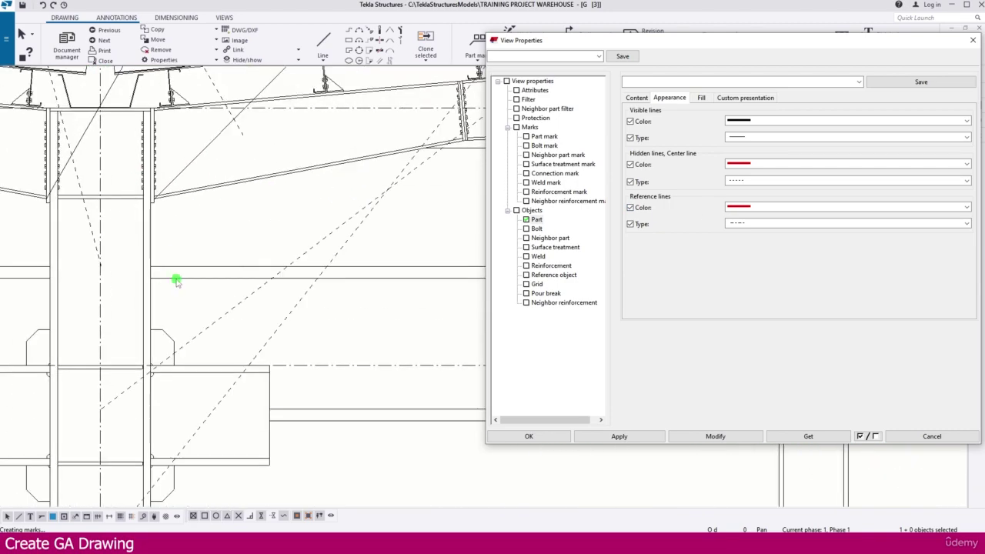
{"action": "scroll", "coordinate": [176, 281], "scroll_direction": "down", "scroll_amount": 5}
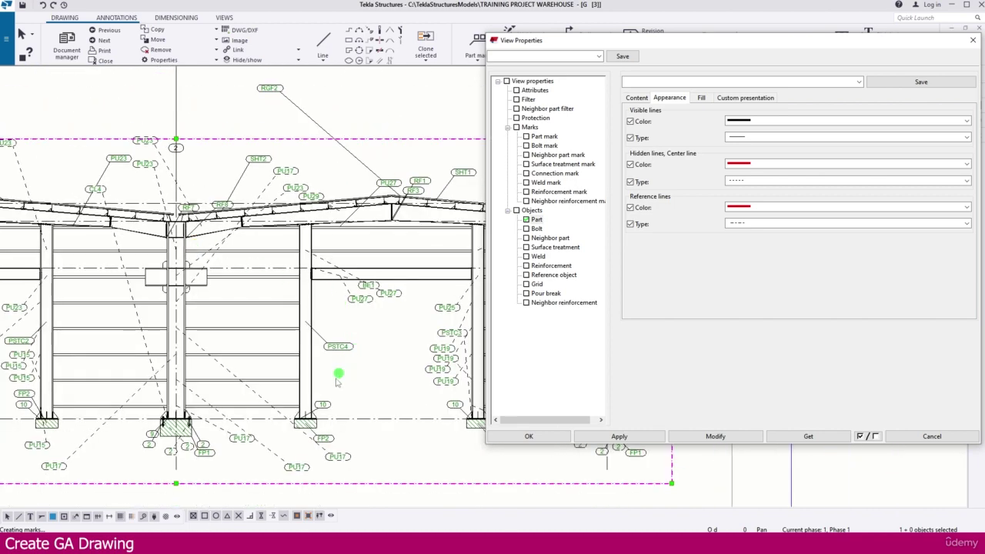
{"action": "scroll", "coordinate": [304, 407], "scroll_direction": "up", "scroll_amount": 6}
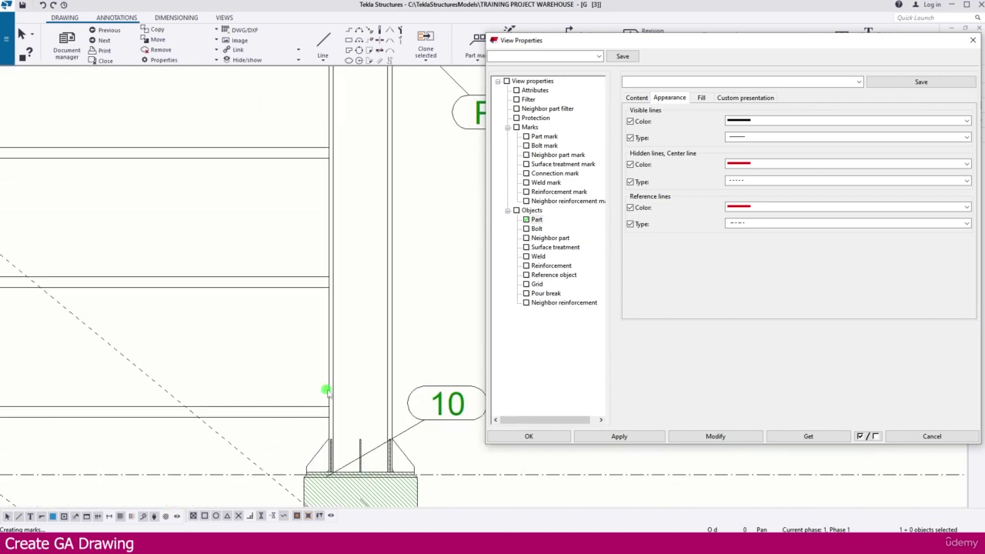
{"action": "left_click", "coordinate": [643, 99]}
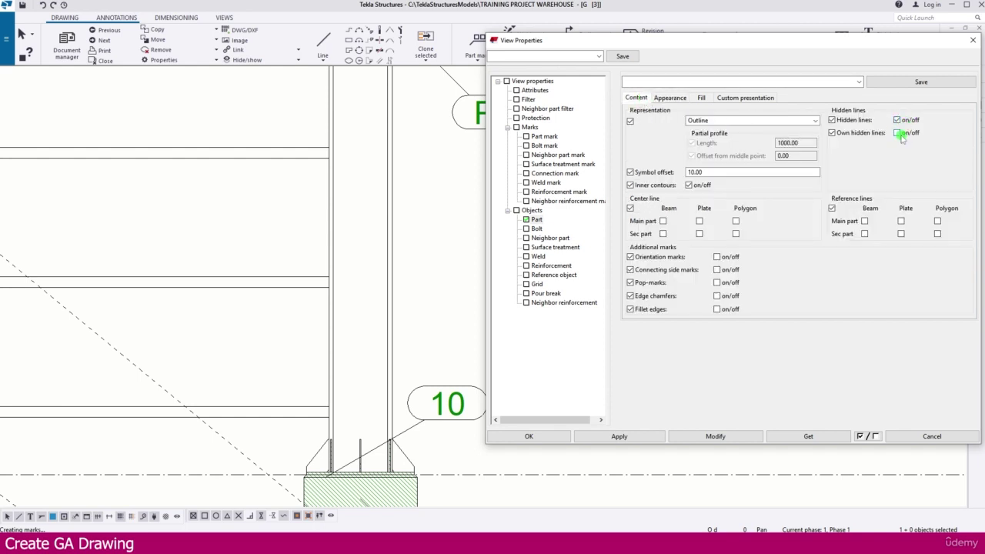
{"action": "left_click", "coordinate": [714, 436]}
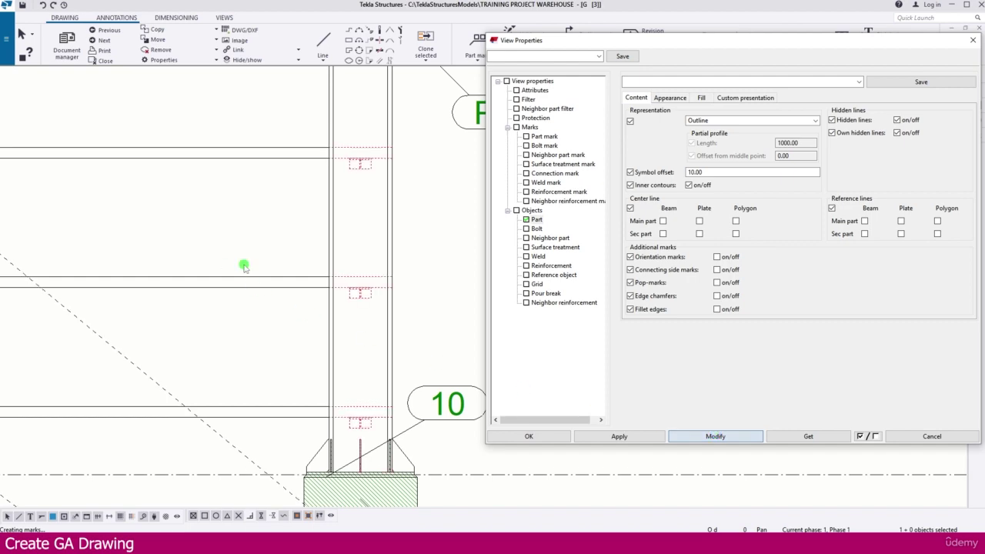
{"action": "scroll", "coordinate": [360, 335], "scroll_direction": "down", "scroll_amount": 6}
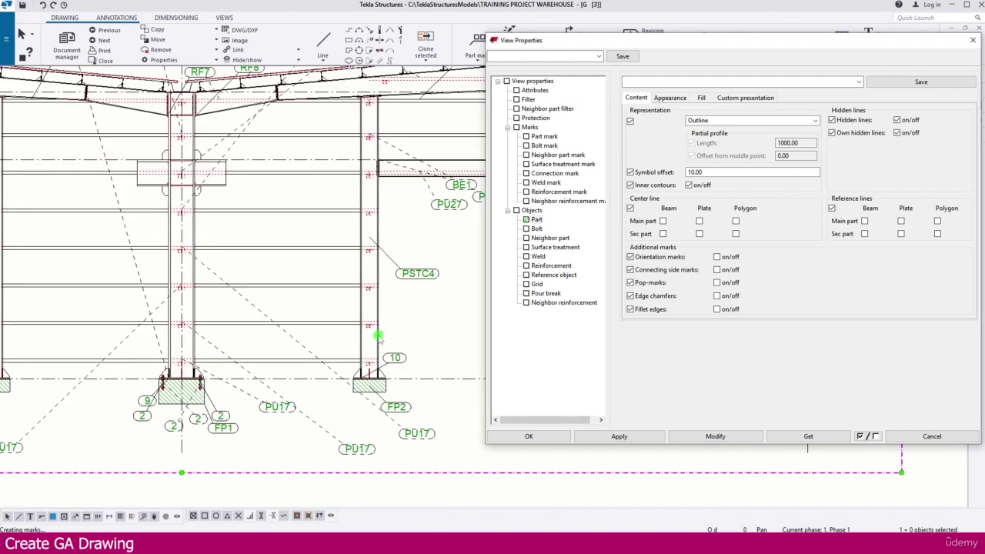
{"action": "scroll", "coordinate": [210, 295], "scroll_direction": "up", "scroll_amount": 6}
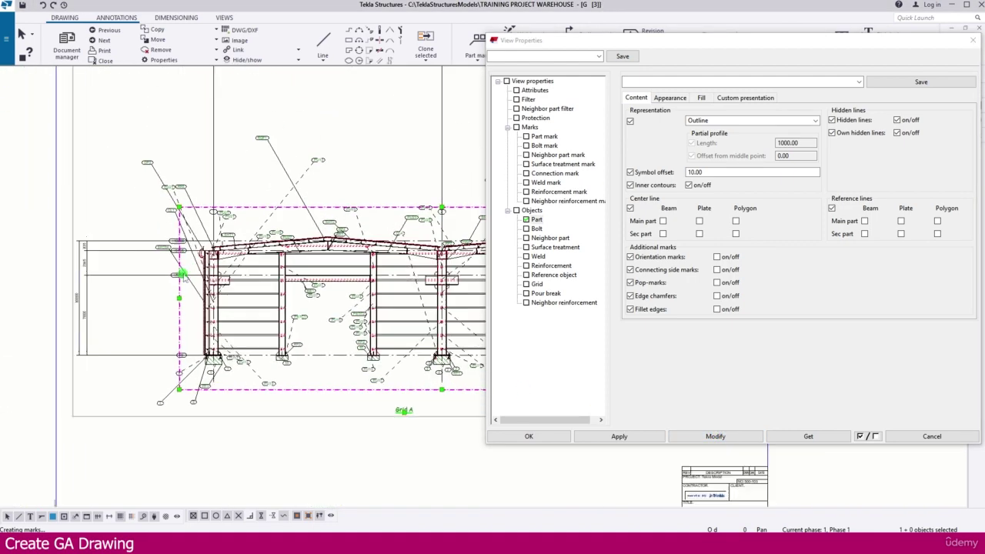
{"action": "scroll", "coordinate": [210, 295], "scroll_direction": "down", "scroll_amount": 6}
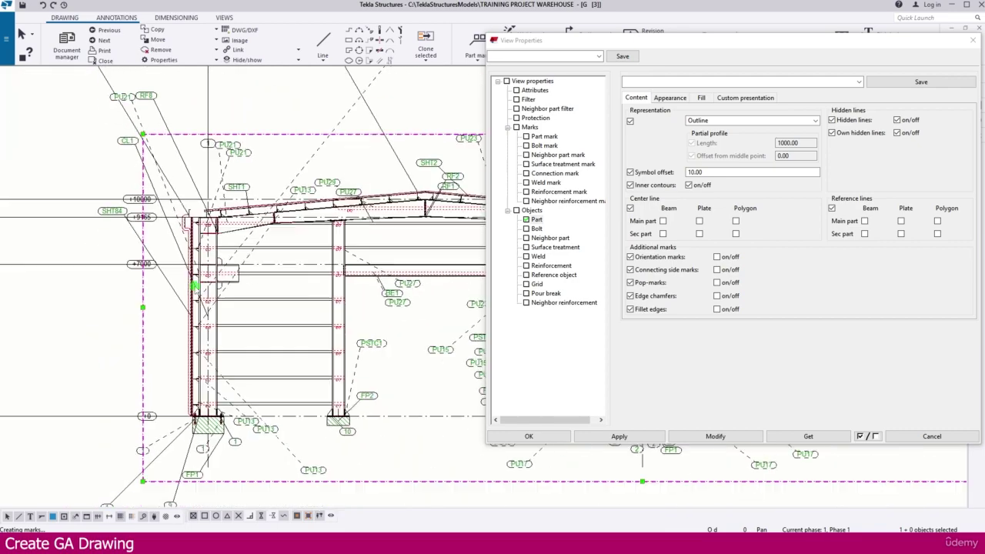
{"action": "left_click", "coordinate": [528, 436]}
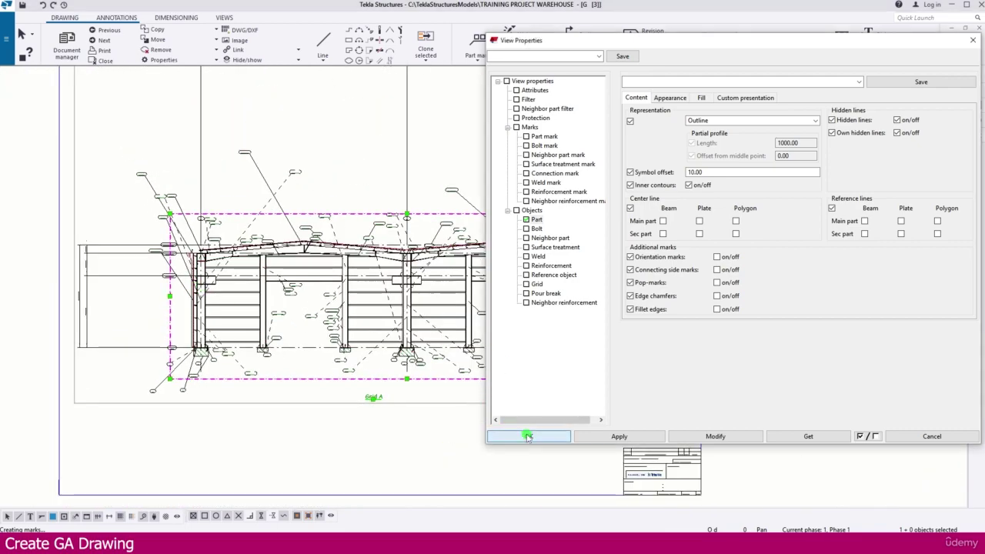
Move the overall and bay dimension lines above the roof down closer to the grid A elevation.
{"action": "scroll", "coordinate": [523, 431], "scroll_direction": "down", "scroll_amount": 3}
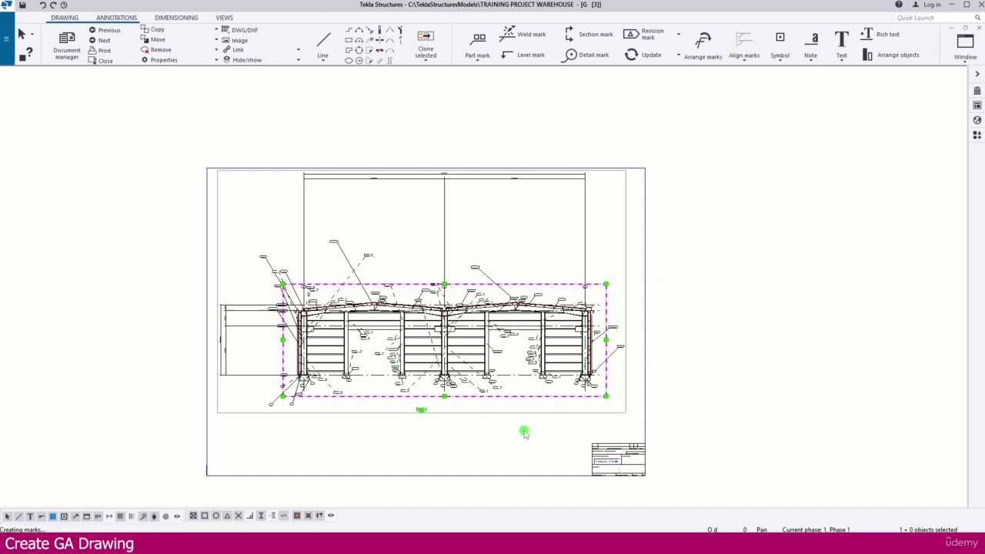
{"action": "scroll", "coordinate": [451, 209], "scroll_direction": "up", "scroll_amount": 4}
{"action": "left_click", "coordinate": [440, 177]}
{"action": "left_click_drag", "start_coordinate": [438, 176], "coordinate": [419, 319]}
{"action": "left_click_drag", "start_coordinate": [460, 165], "coordinate": [437, 279]}
{"action": "scroll", "coordinate": [424, 224], "scroll_direction": "down", "scroll_amount": 2}
{"action": "scroll", "coordinate": [392, 284], "scroll_direction": "up", "scroll_amount": 2}
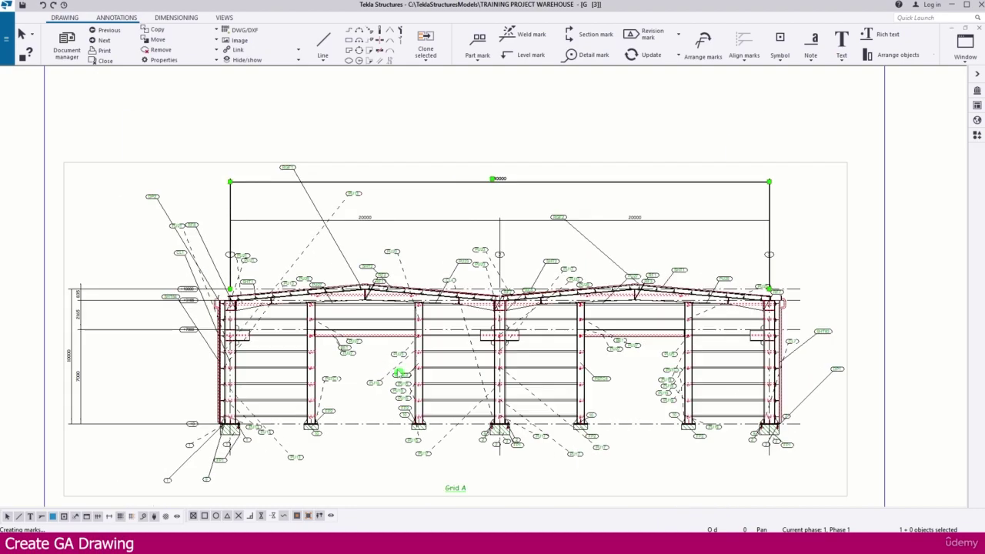
Window-select across the elevation up to the last column and delete the enclosed part marks and horizontal dimensions.
{"action": "scroll", "coordinate": [216, 134], "scroll_direction": "up", "scroll_amount": 2}
{"action": "scroll", "coordinate": [196, 145], "scroll_direction": "down", "scroll_amount": 3}
{"action": "mouse_move", "coordinate": [187, 128]}
{"action": "left_mouse_down"}
{"action": "mouse_move", "coordinate": [226, 159]}
{"action": "mouse_move", "coordinate": [668, 371]}
{"action": "mouse_move", "coordinate": [700, 374]}
{"action": "mouse_move", "coordinate": [700, 383]}
{"action": "left_mouse_up"}
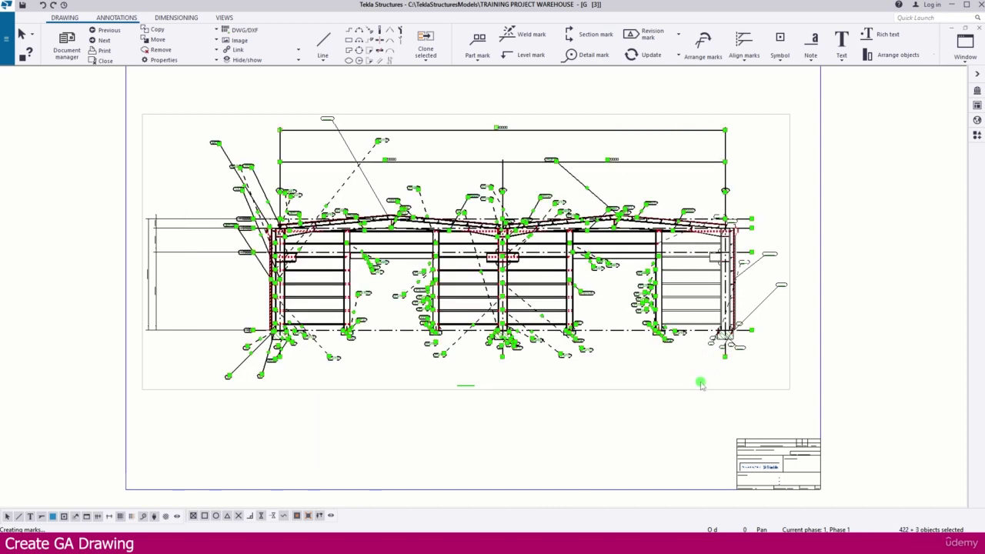
{"action": "key", "text": "Delete"}
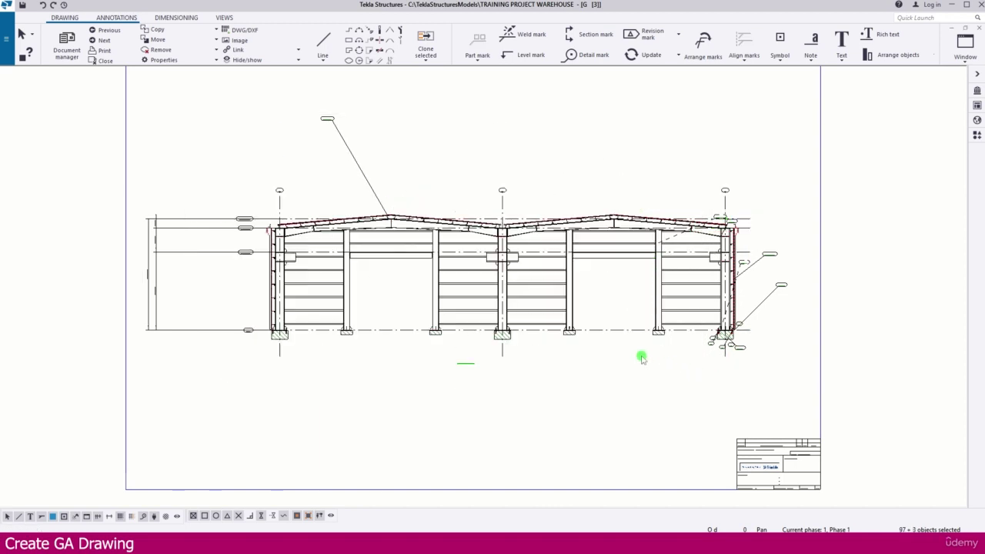
Window-select the area around the last column and delete the remaining part marks there from the grid A elevation.
{"action": "left_click_drag", "start_coordinate": [593, 174], "coordinate": [821, 372]}
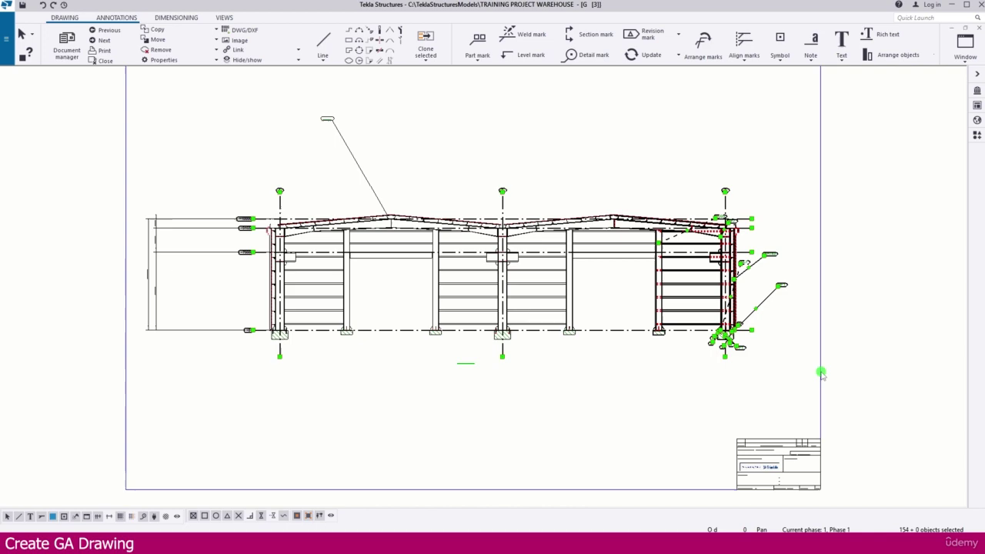
{"action": "left_click", "coordinate": [814, 370]}
{"action": "scroll", "coordinate": [536, 207], "scroll_direction": "up", "scroll_amount": 2}
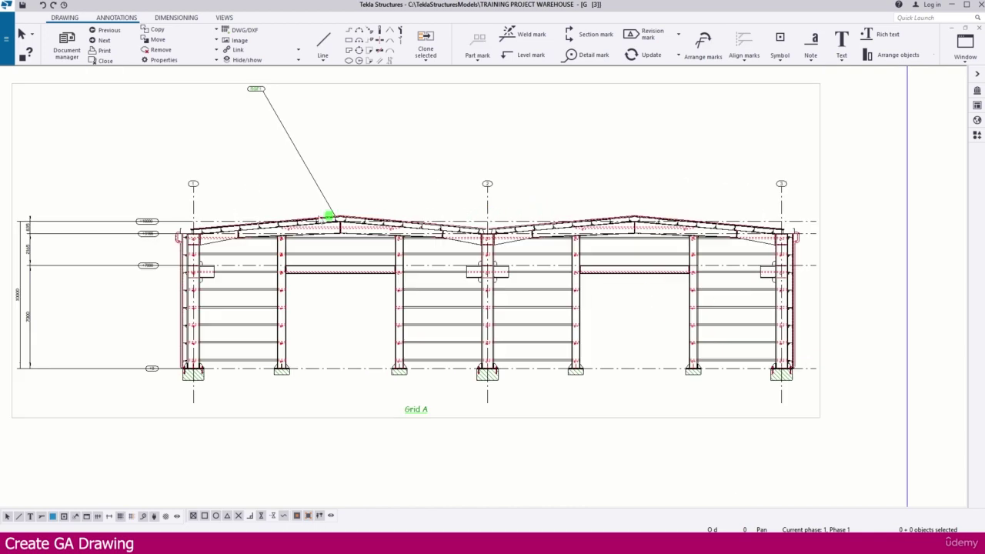
Move the level-spacing dimension line and the overall height dimension line in close beside column 1.
{"action": "scroll", "coordinate": [220, 218], "scroll_direction": "up", "scroll_amount": 4}
{"action": "left_click", "coordinate": [144, 224]}
{"action": "scroll", "coordinate": [144, 224], "scroll_direction": "up", "scroll_amount": 1}
{"action": "left_click_drag", "start_coordinate": [145, 224], "coordinate": [422, 248]}
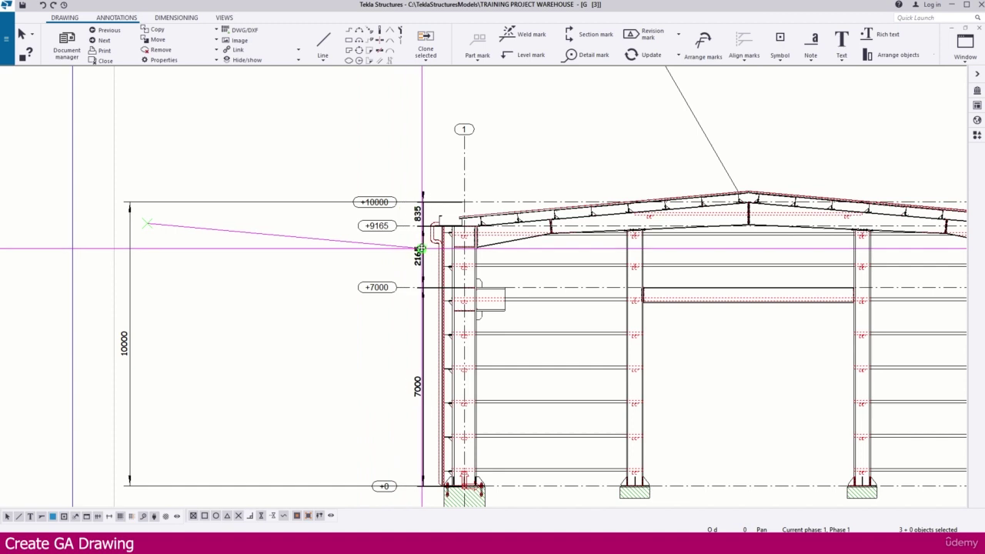
{"action": "left_click", "coordinate": [130, 224]}
{"action": "left_click_drag", "start_coordinate": [130, 225], "coordinate": [396, 250]}
{"action": "left_click", "coordinate": [370, 224]}
Extend the horizontal level grid lines outward so their labels sit clear of the height dimensions beside column 1.
{"action": "left_click_drag", "start_coordinate": [344, 163], "coordinate": [413, 494]}
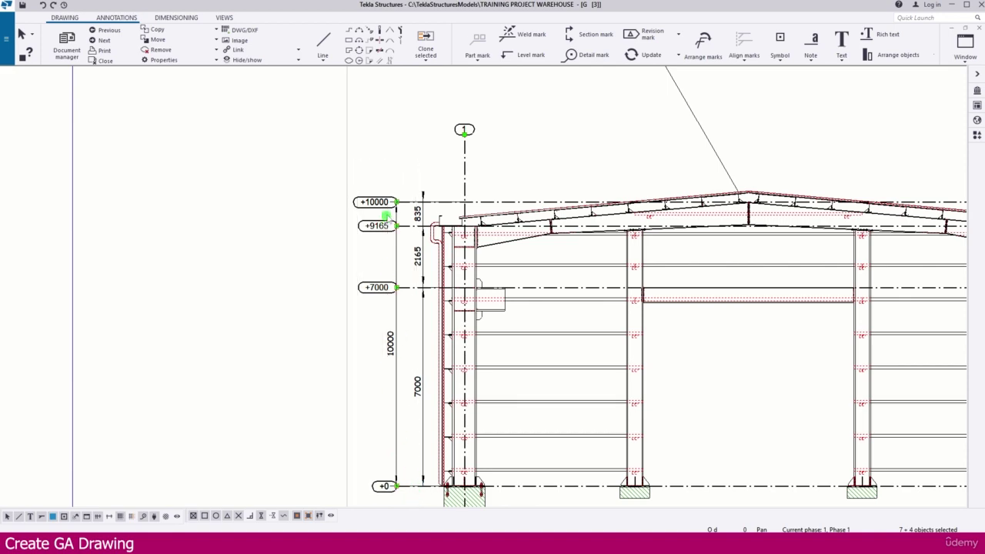
{"action": "left_click_drag", "start_coordinate": [398, 202], "coordinate": [259, 201]}
{"action": "scroll", "coordinate": [248, 179], "scroll_direction": "down", "scroll_amount": 1}
{"action": "scroll", "coordinate": [248, 179], "scroll_direction": "down", "scroll_amount": 1}
{"action": "left_click", "coordinate": [253, 159]}
{"action": "scroll", "coordinate": [275, 279], "scroll_direction": "up", "scroll_amount": 3}
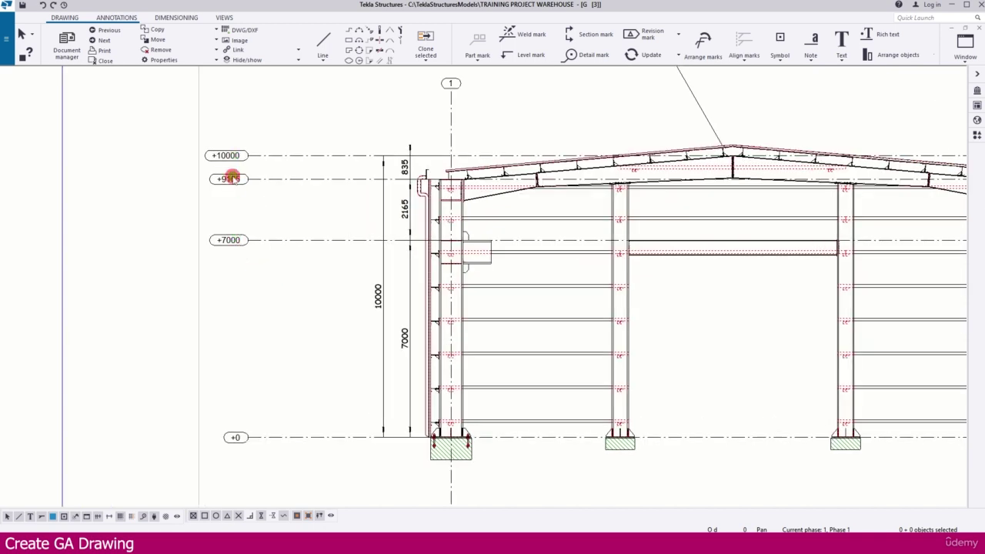
Change the grid's text placing so labels show only at the lower ends of the grid lines, and apply it.
{"action": "double_click", "coordinate": [232, 178]}
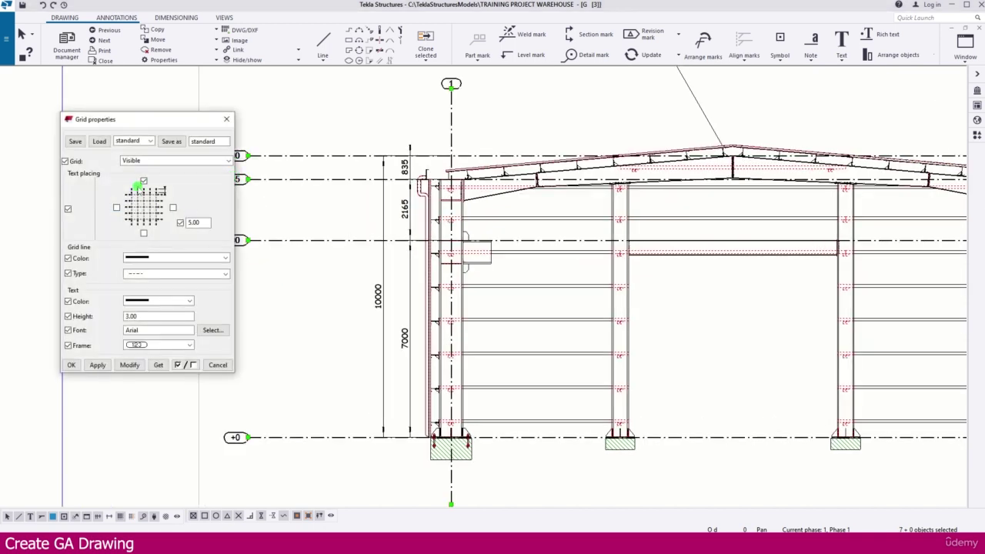
{"action": "left_click", "coordinate": [129, 365]}
{"action": "left_click", "coordinate": [467, 102]}
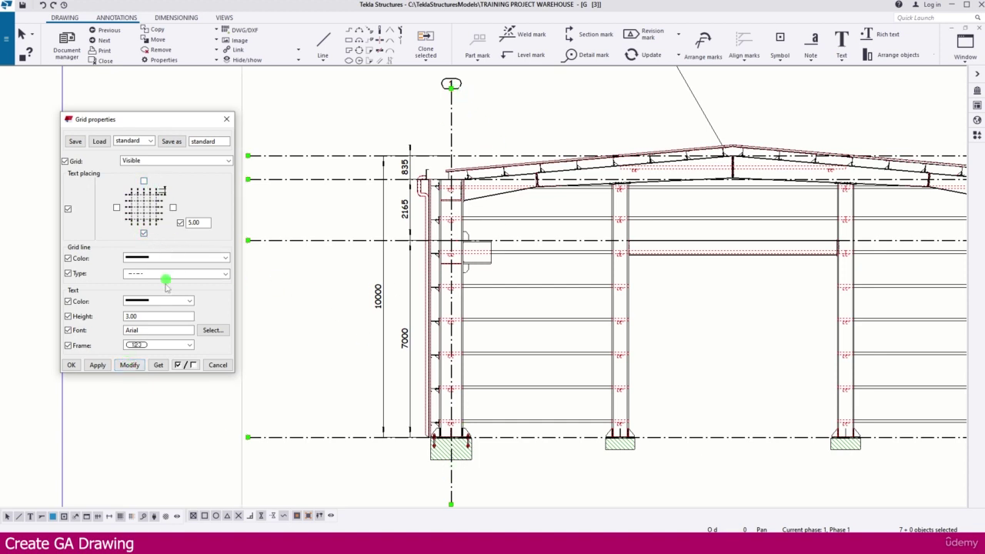
{"action": "left_click", "coordinate": [129, 365]}
{"action": "scroll", "coordinate": [480, 354], "scroll_direction": "down", "scroll_amount": 2}
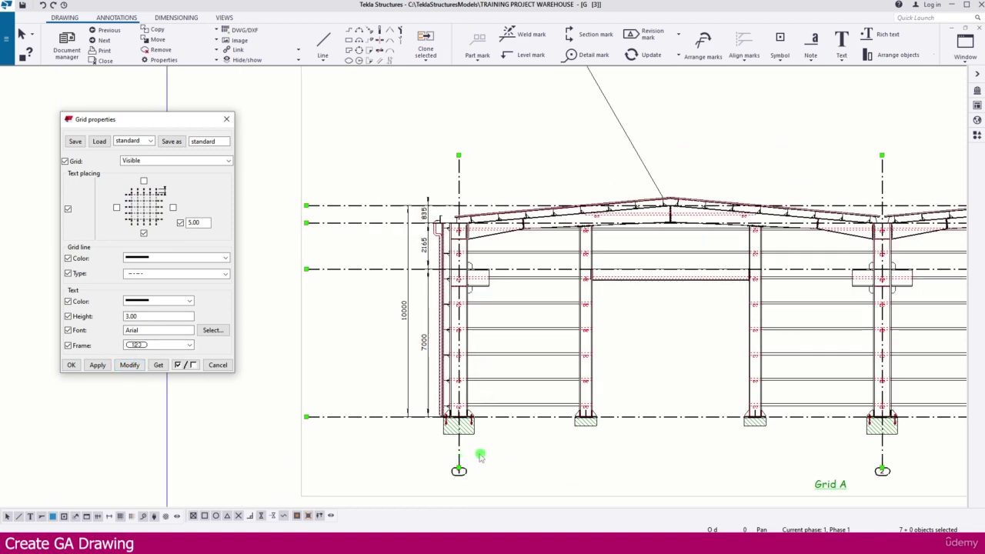
{"action": "left_click", "coordinate": [226, 119]}
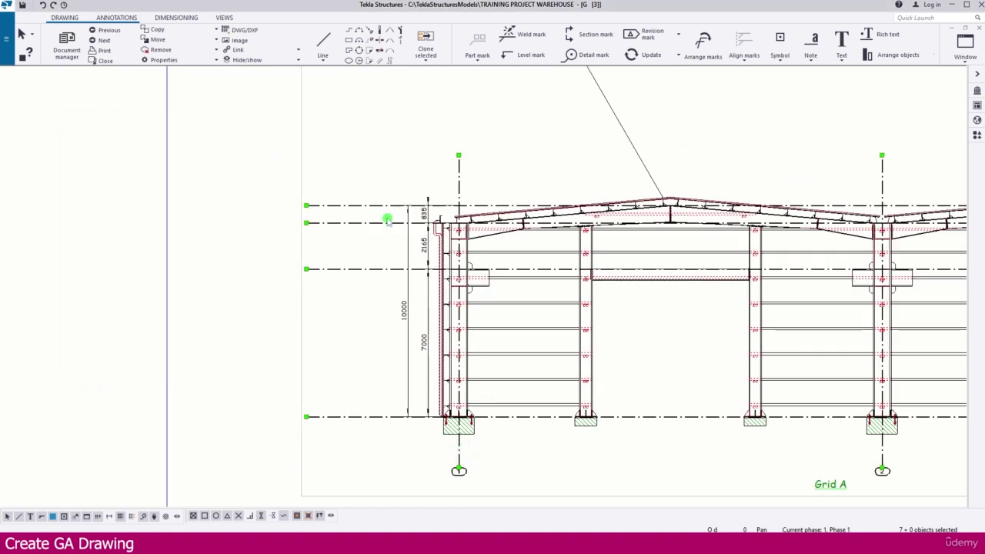
Place a level mark on the ground-level grid line outside the height dimensions at column 1.
{"action": "left_click", "coordinate": [329, 234]}
{"action": "left_click", "coordinate": [67, 18]}
{"action": "left_click", "coordinate": [95, 18]}
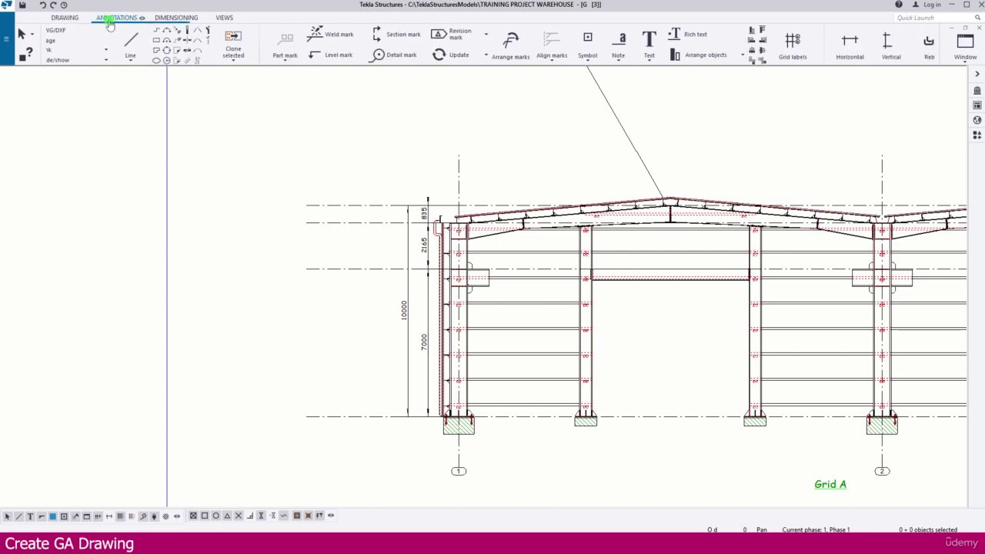
{"action": "left_click", "coordinate": [116, 56]}
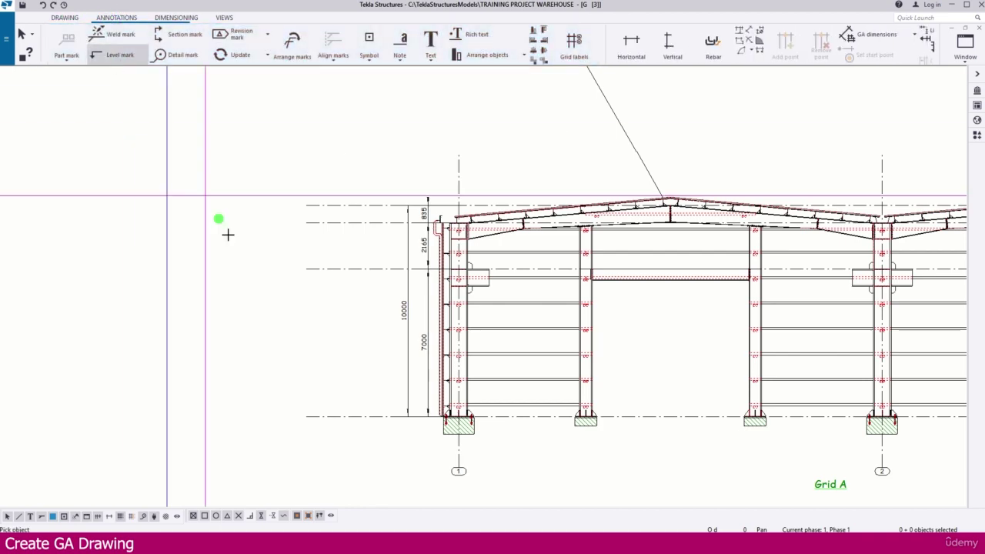
{"action": "scroll", "coordinate": [354, 407], "scroll_direction": "up", "scroll_amount": 5}
{"action": "left_click", "coordinate": [352, 380]}
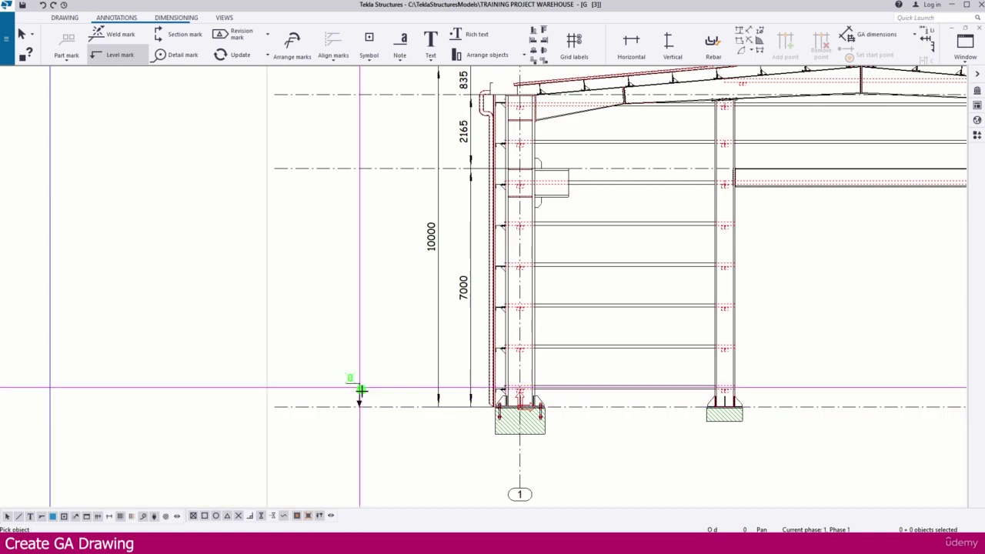
Give the ground level mark the prefix "EL." and shift it slightly outward along its grid line.
{"action": "scroll", "coordinate": [352, 381], "scroll_direction": "up", "scroll_amount": 5}
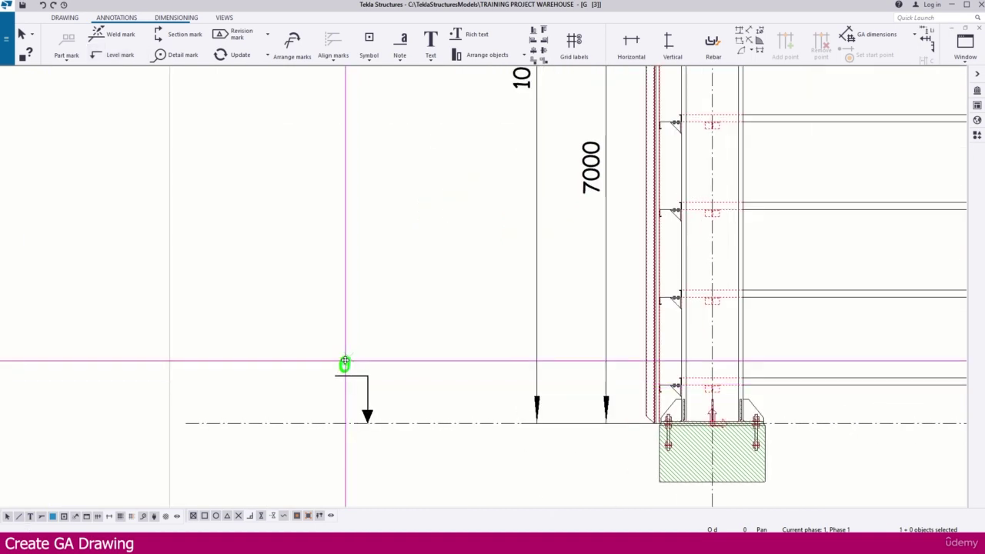
{"action": "double_click", "coordinate": [348, 362]}
{"action": "left_click", "coordinate": [457, 190]}
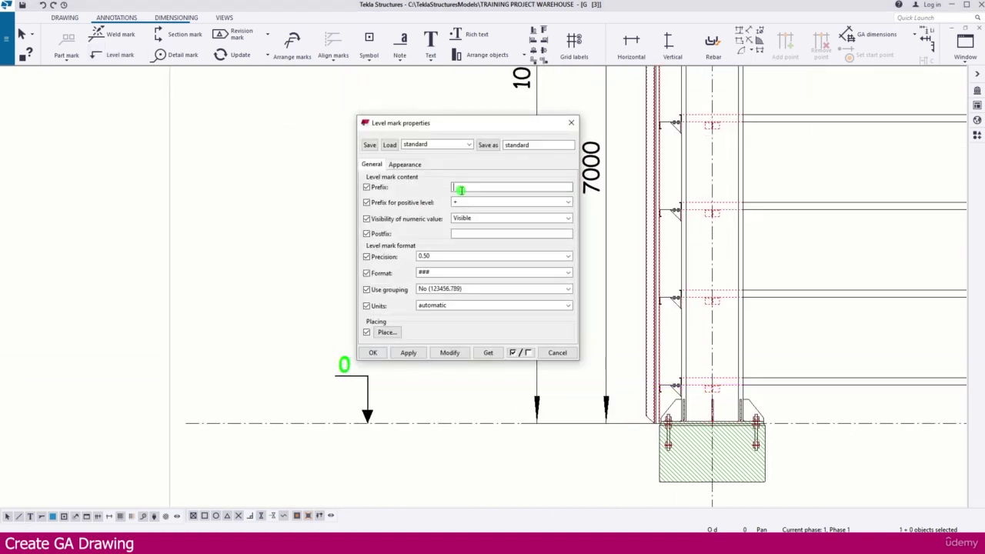
{"action": "type", "text": "EL."}
{"action": "left_click", "coordinate": [447, 352]}
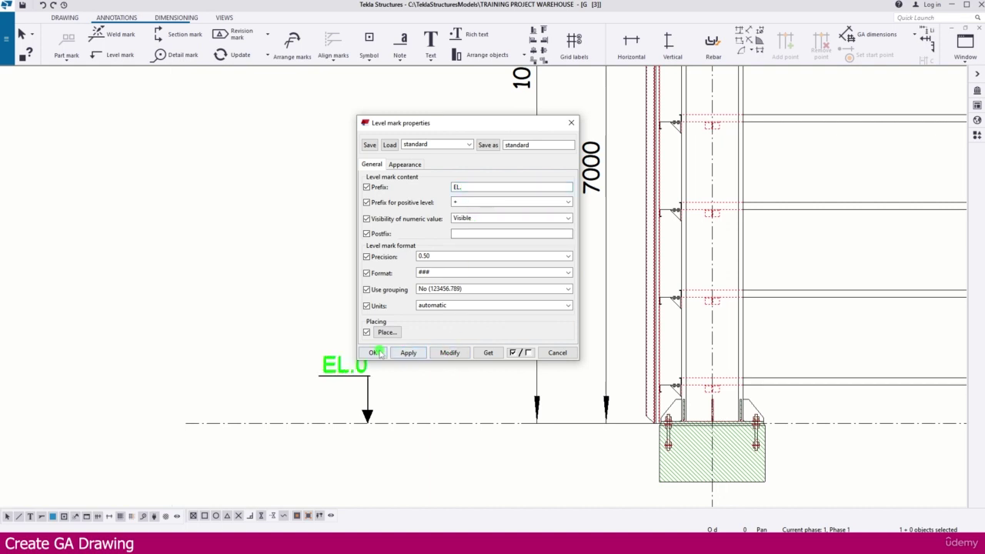
{"action": "left_click", "coordinate": [373, 352]}
{"action": "left_click_drag", "start_coordinate": [345, 365], "coordinate": [321, 367]}
{"action": "left_click", "coordinate": [210, 154]}
Place a level mark on the +7000 grid line and shift it roughly in line with the ground level mark.
{"action": "left_click", "coordinate": [120, 54]}
{"action": "scroll", "coordinate": [400, 323], "scroll_direction": "down", "scroll_amount": 3}
{"action": "left_click", "coordinate": [379, 166]}
{"action": "left_click", "coordinate": [372, 139]}
{"action": "scroll", "coordinate": [347, 115], "scroll_direction": "up", "scroll_amount": 2}
{"action": "left_click_drag", "start_coordinate": [384, 150], "coordinate": [356, 148]}
{"action": "middle_click_drag", "start_coordinate": [418, 121], "coordinate": [385, 378]}
Place level marks on the +9165 and +10000 grid lines, roughly in line with the +7000 level mark.
{"action": "scroll", "coordinate": [384, 377], "scroll_direction": "up", "scroll_amount": 1}
{"action": "left_click", "coordinate": [120, 55]}
{"action": "scroll", "coordinate": [352, 322], "scroll_direction": "up", "scroll_amount": 1}
{"action": "left_click", "coordinate": [352, 321]}
{"action": "left_click", "coordinate": [307, 286]}
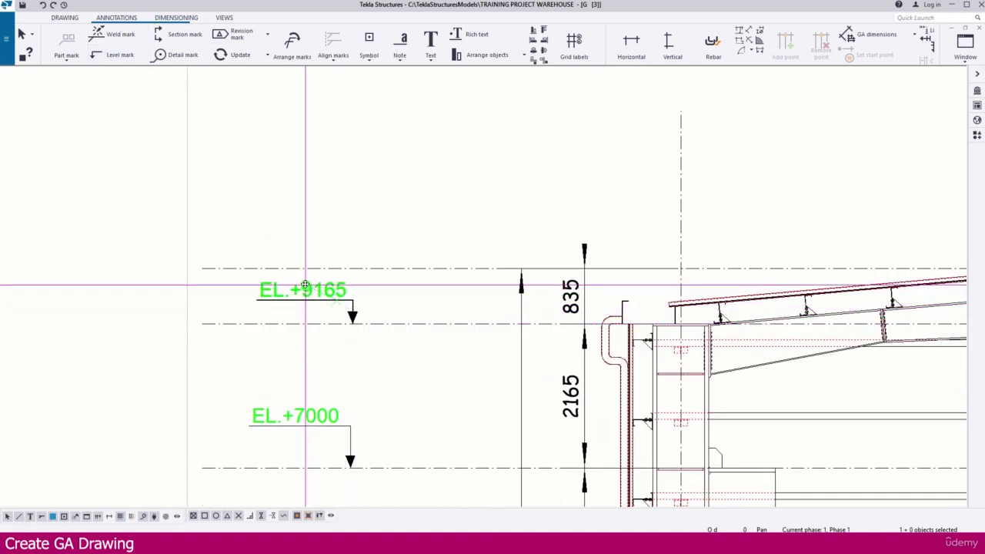
{"action": "left_click", "coordinate": [130, 55]}
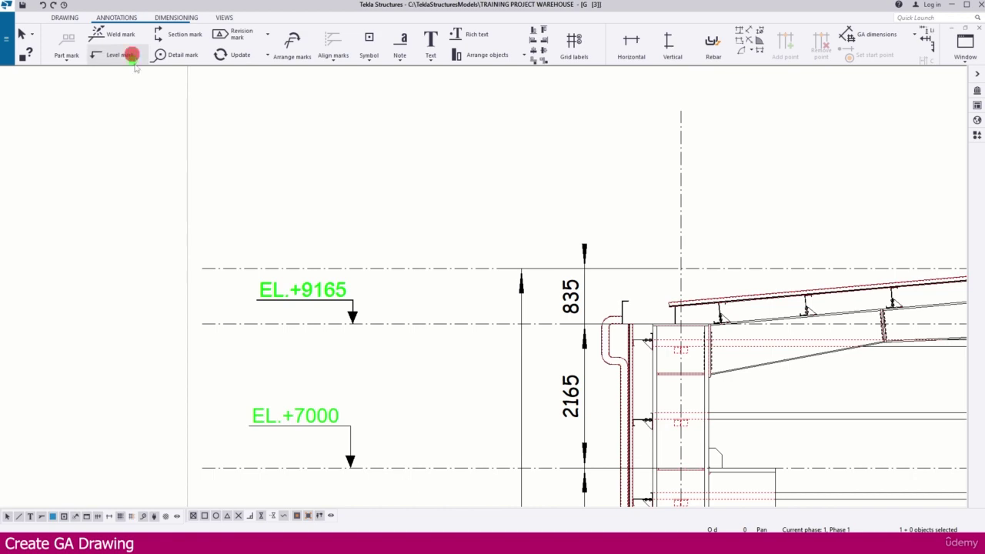
{"action": "left_click", "coordinate": [346, 231]}
{"action": "left_click", "coordinate": [309, 225]}
{"action": "key", "text": "Escape"}
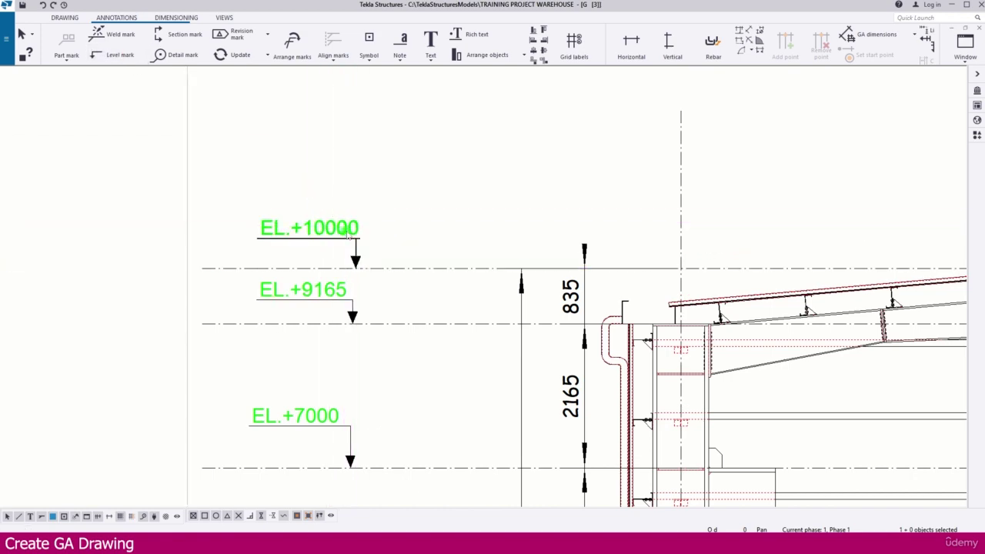
Cut a downward section view through the column 1 base at ground level and place it below the grid A elevation.
{"action": "scroll", "coordinate": [265, 196], "scroll_direction": "down", "scroll_amount": 6}
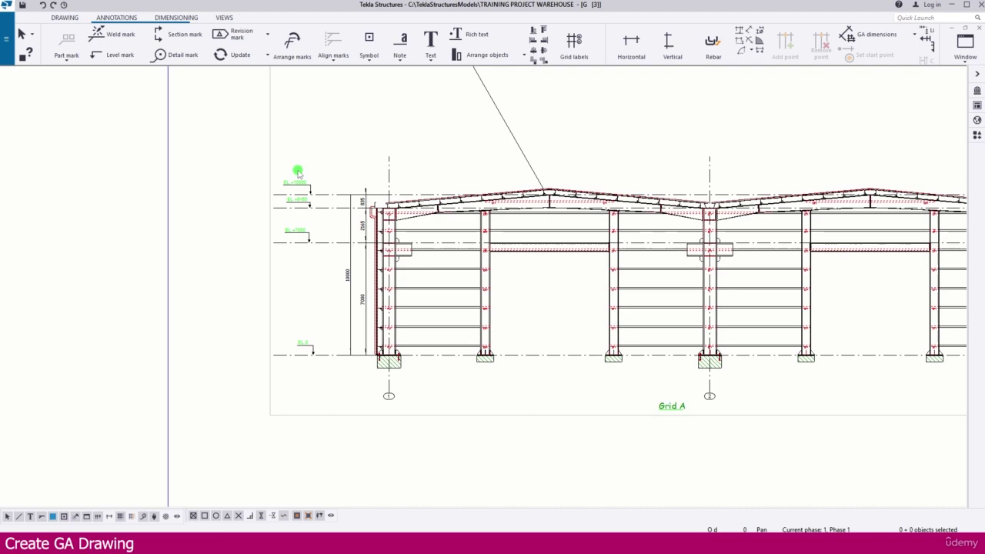
{"action": "scroll", "coordinate": [477, 386], "scroll_direction": "up", "scroll_amount": 2}
{"action": "scroll", "coordinate": [388, 350], "scroll_direction": "up", "scroll_amount": 4}
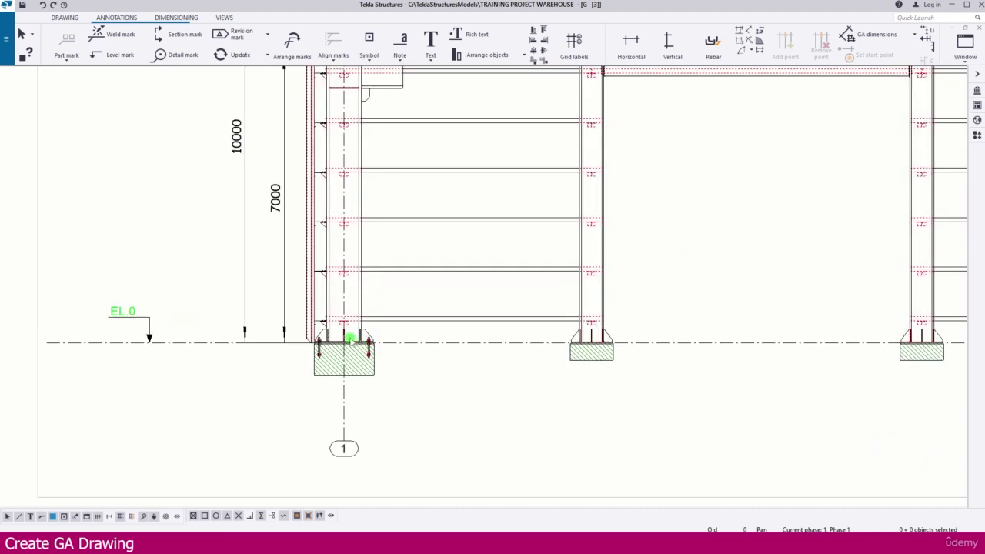
{"action": "left_click", "coordinate": [228, 17]}
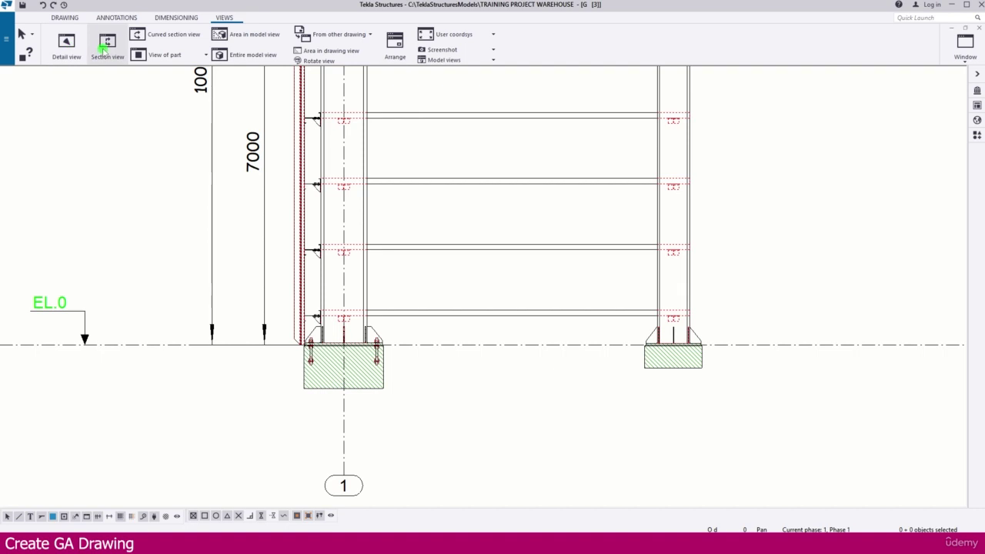
{"action": "left_click", "coordinate": [103, 48]}
{"action": "scroll", "coordinate": [416, 343], "scroll_direction": "up", "scroll_amount": 3}
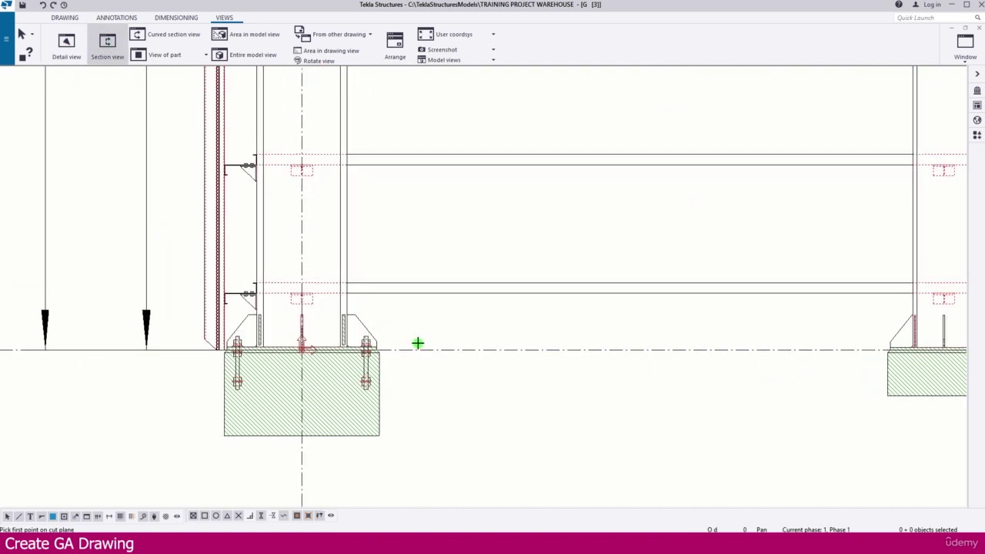
{"action": "left_click", "coordinate": [417, 350]}
{"action": "left_click", "coordinate": [179, 350]}
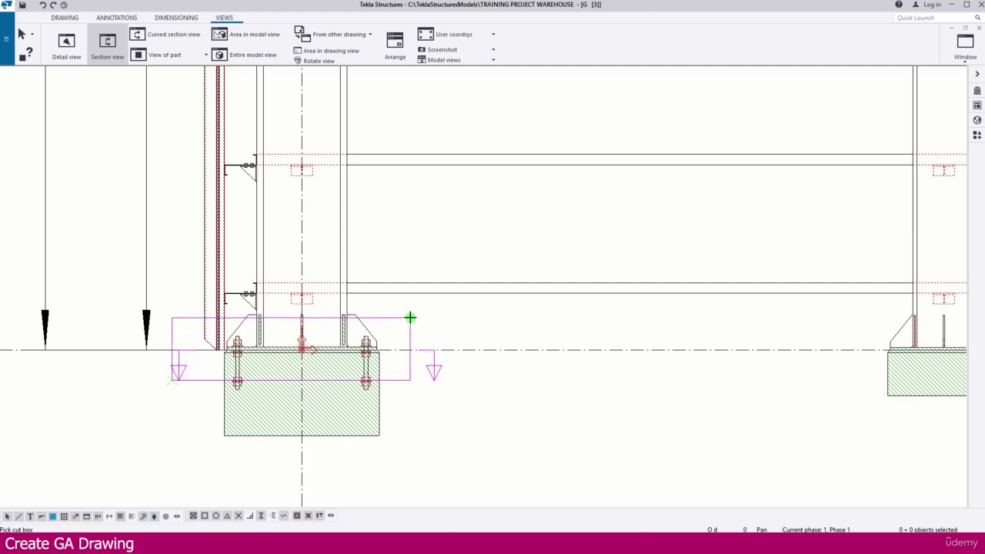
{"action": "left_click", "coordinate": [410, 318]}
{"action": "scroll", "coordinate": [307, 216], "scroll_direction": "down", "scroll_amount": 6}
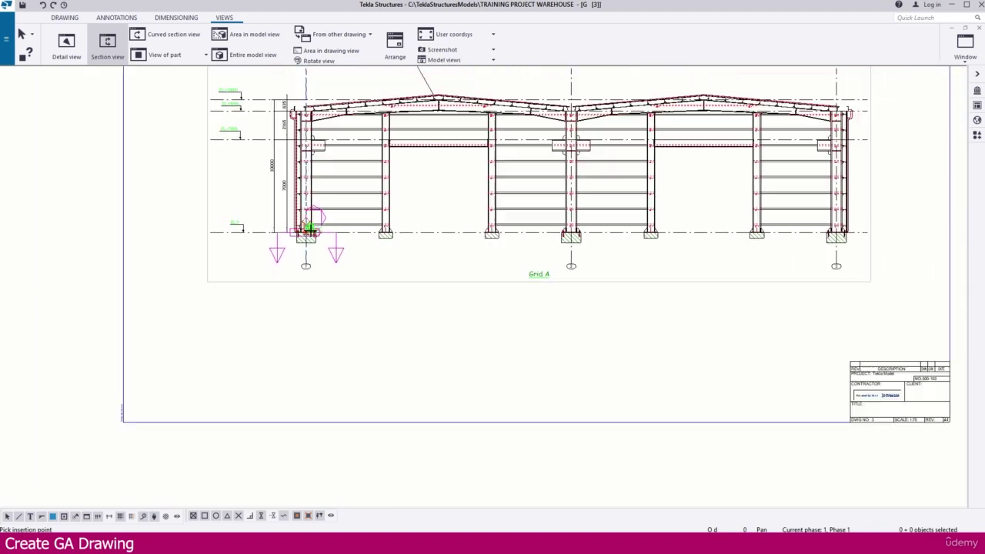
{"action": "left_click", "coordinate": [357, 354]}
Enlarge the boundary of section view A - A on both sides of grid A to enclose the whole base plate.
{"action": "scroll", "coordinate": [369, 356], "scroll_direction": "up", "scroll_amount": 6}
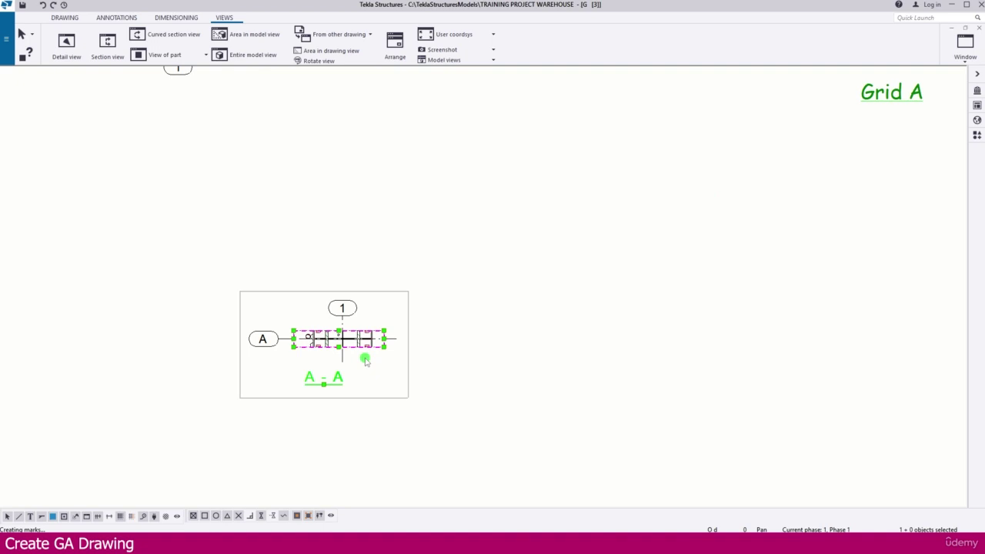
{"action": "scroll", "coordinate": [340, 329], "scroll_direction": "up", "scroll_amount": 3}
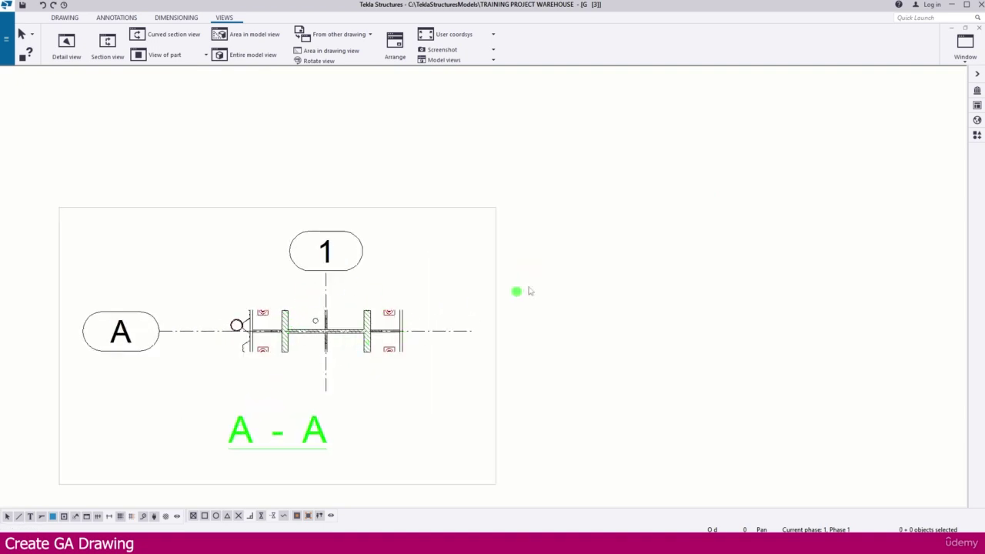
{"action": "left_click", "coordinate": [451, 282]}
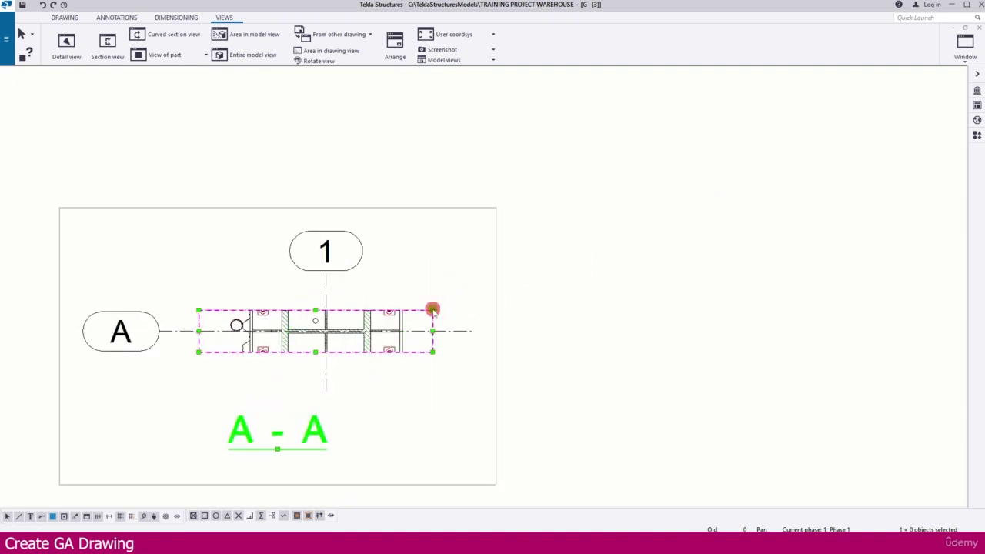
{"action": "left_click_drag", "start_coordinate": [433, 312], "coordinate": [440, 226]}
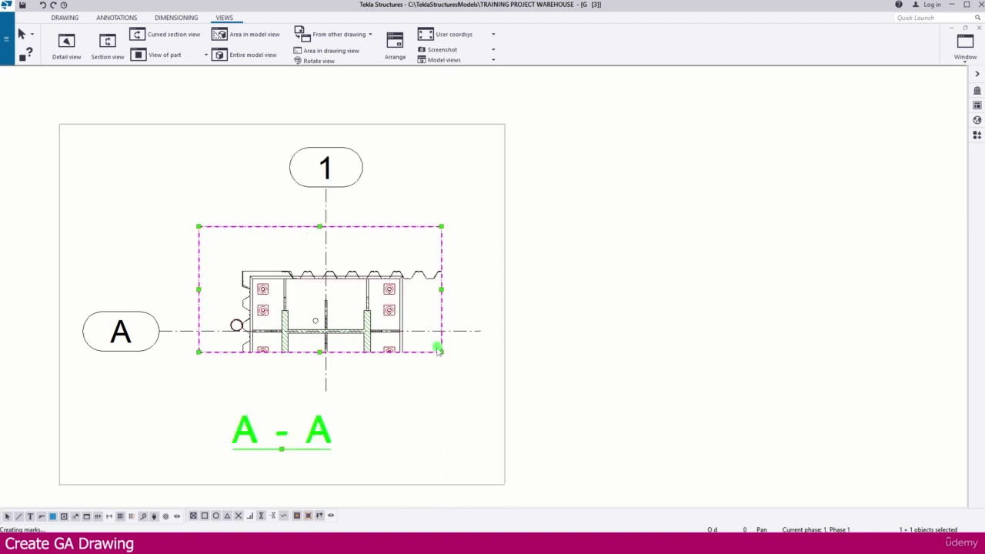
{"action": "left_click_drag", "start_coordinate": [440, 353], "coordinate": [454, 435]}
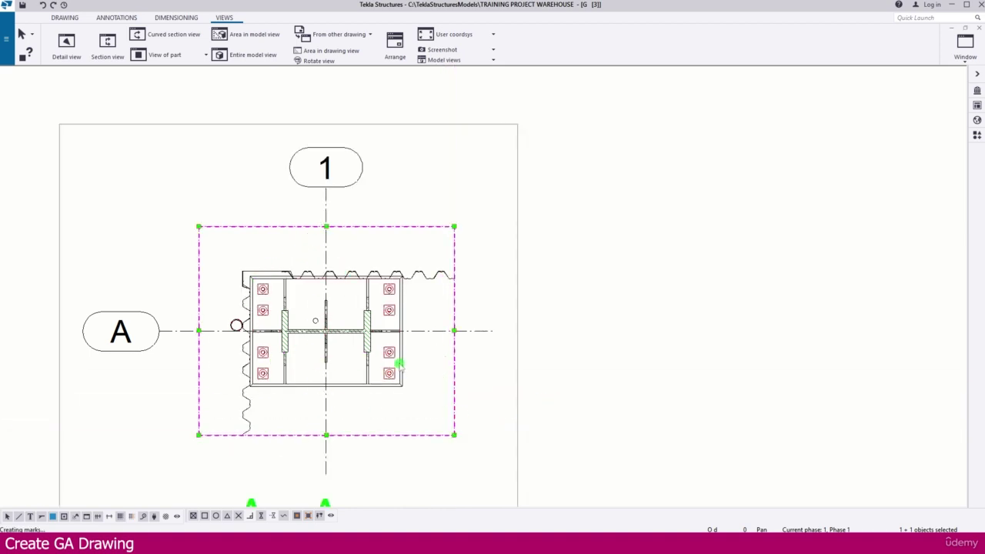
{"action": "scroll", "coordinate": [399, 363], "scroll_direction": "up", "scroll_amount": 2}
{"action": "scroll", "coordinate": [295, 353], "scroll_direction": "down", "scroll_amount": 3}
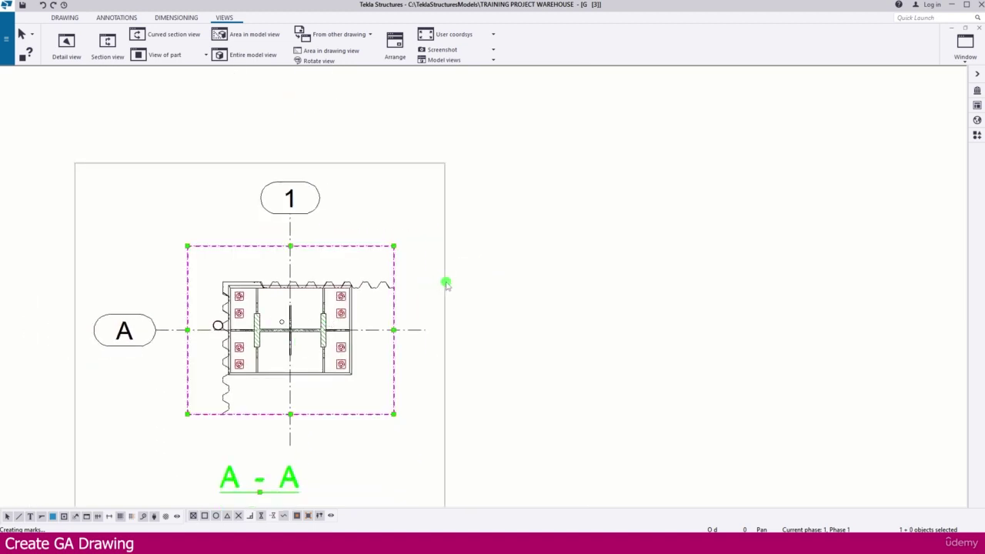
Review the part content settings in the properties of section view A - A and close them without changes.
{"action": "double_click", "coordinate": [444, 282]}
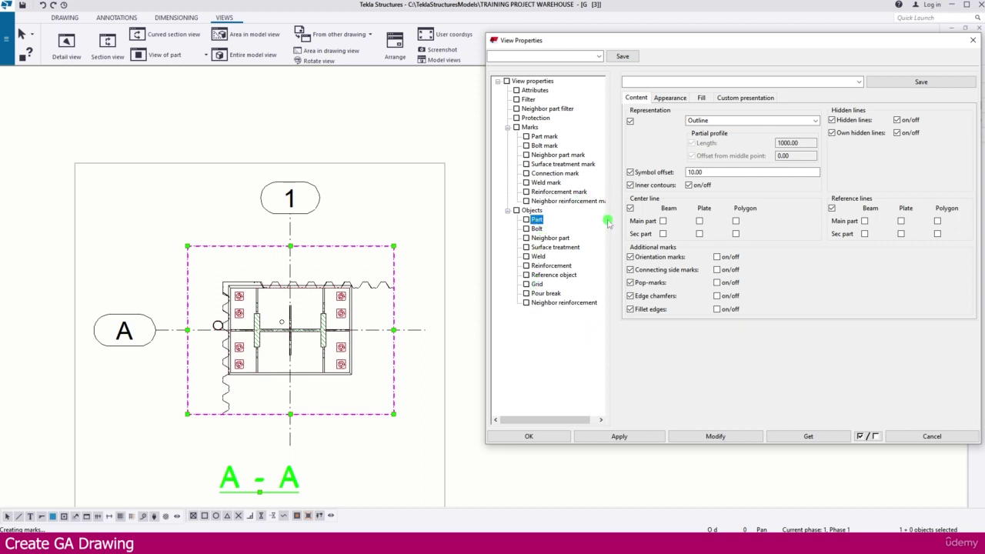
{"action": "left_click", "coordinate": [972, 40]}
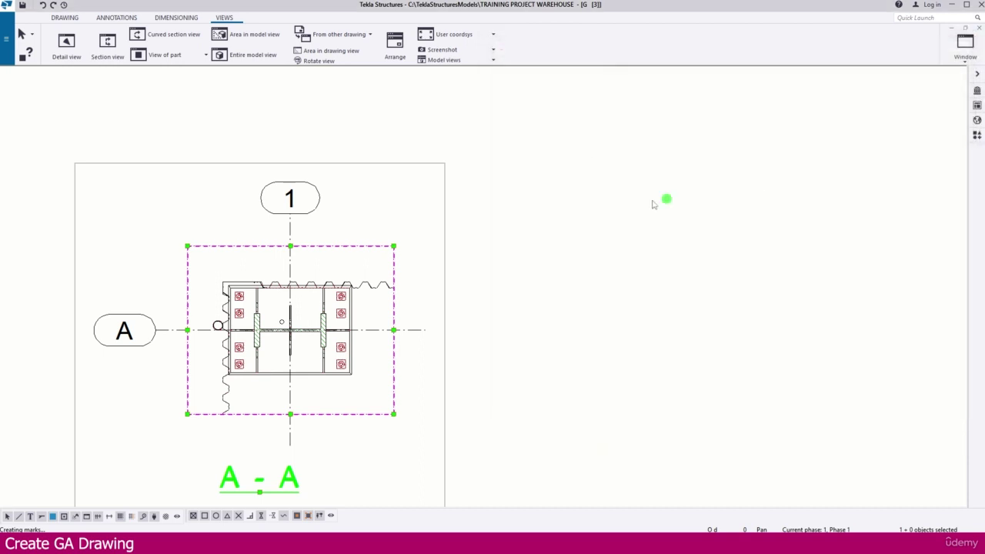
{"action": "key", "text": "Home"}
{"action": "left_click", "coordinate": [67, 46]}
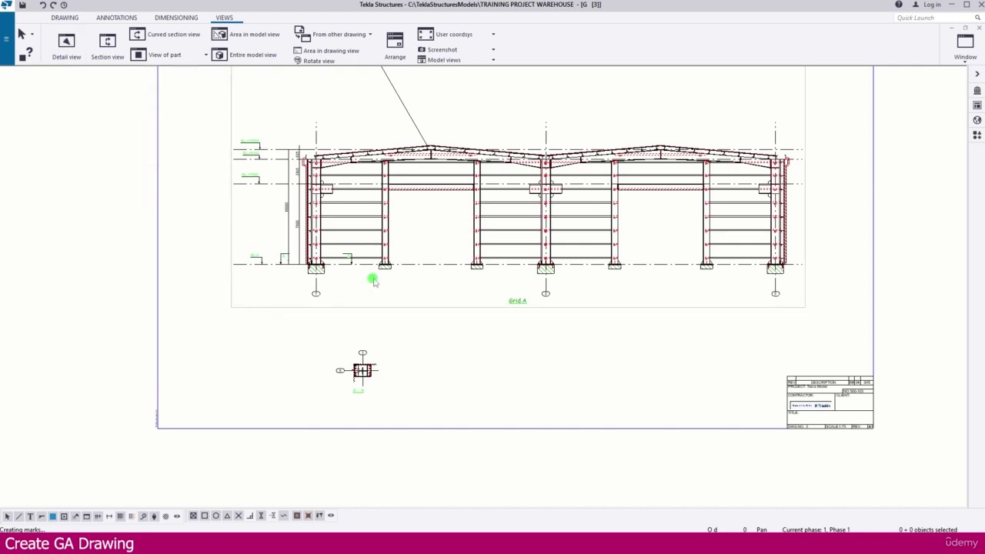
Move the section mark A next to the EL.0 level mark slightly away from column 1.
{"action": "scroll", "coordinate": [351, 268], "scroll_direction": "up", "scroll_amount": 3}
{"action": "scroll", "coordinate": [232, 248], "scroll_direction": "up", "scroll_amount": 5}
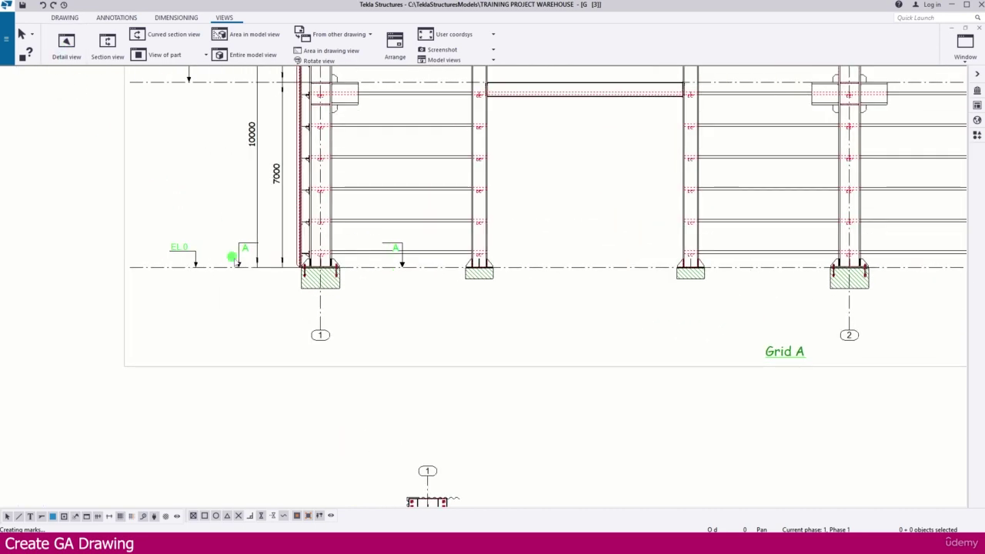
{"action": "left_click_drag", "start_coordinate": [253, 240], "coordinate": [235, 238]}
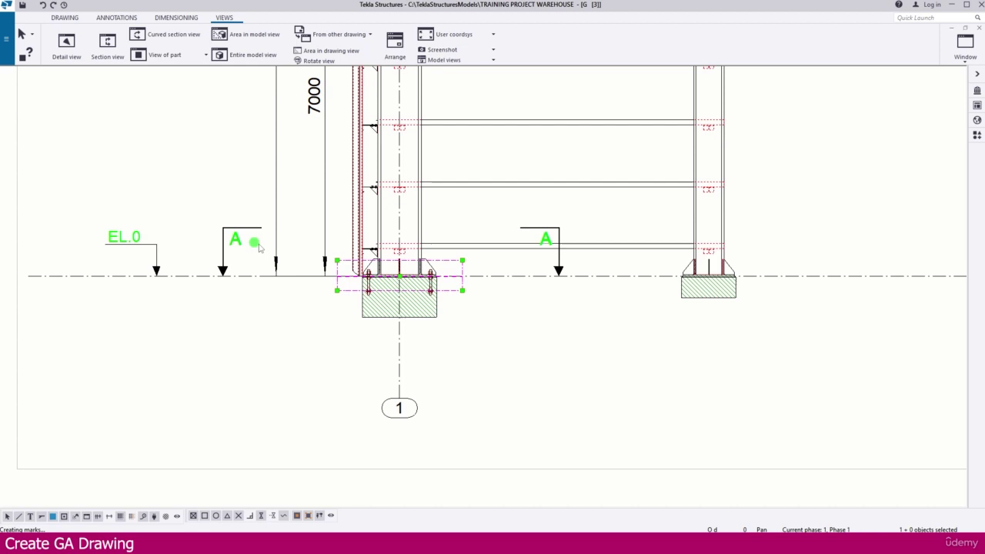
Shorten the cutting line of section symbol A by setting its first two line dimensions to 6.00.
{"action": "double_click", "coordinate": [235, 241]}
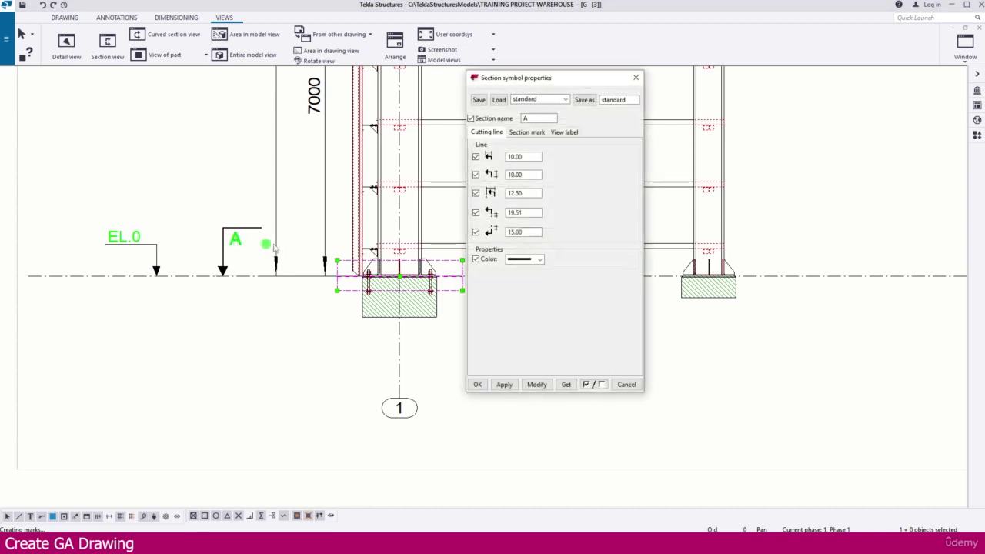
{"action": "double_click", "coordinate": [526, 157]}
{"action": "double_click", "coordinate": [528, 174]}
{"action": "type", "text": "6"}
{"action": "left_click", "coordinate": [536, 383]}
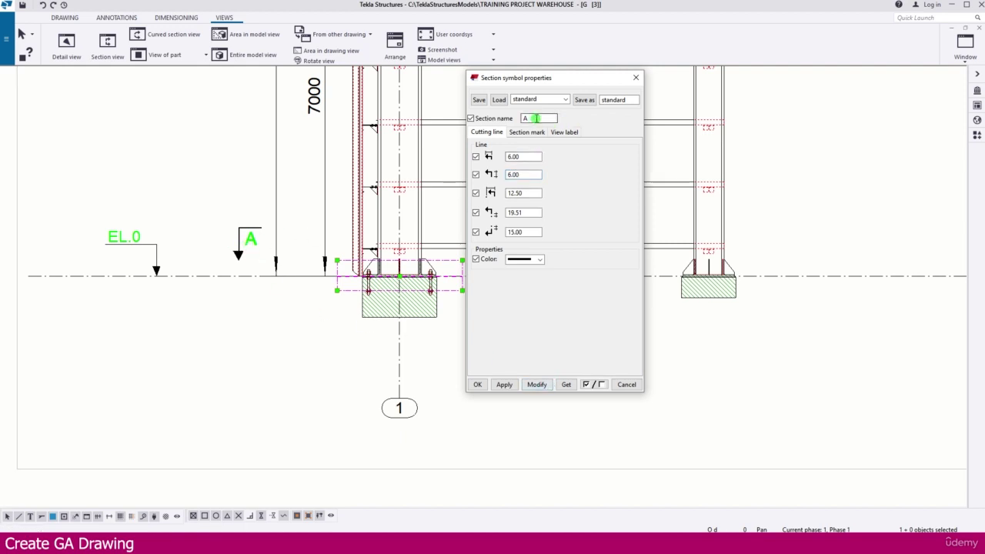
Rename the section at the column 1 base as B and check the label of its section view.
{"action": "type", "text": "B"}
{"action": "left_click", "coordinate": [536, 383]}
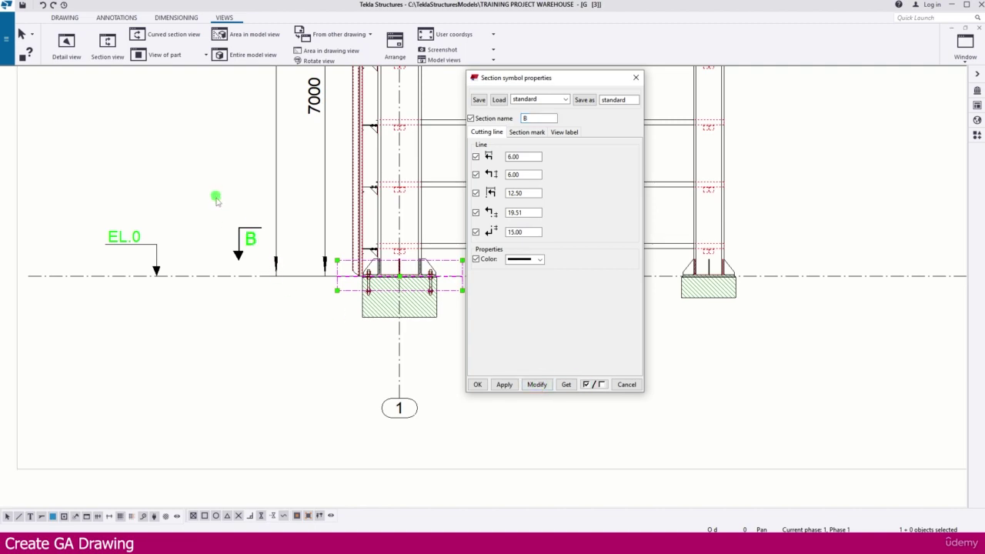
{"action": "left_click", "coordinate": [477, 385]}
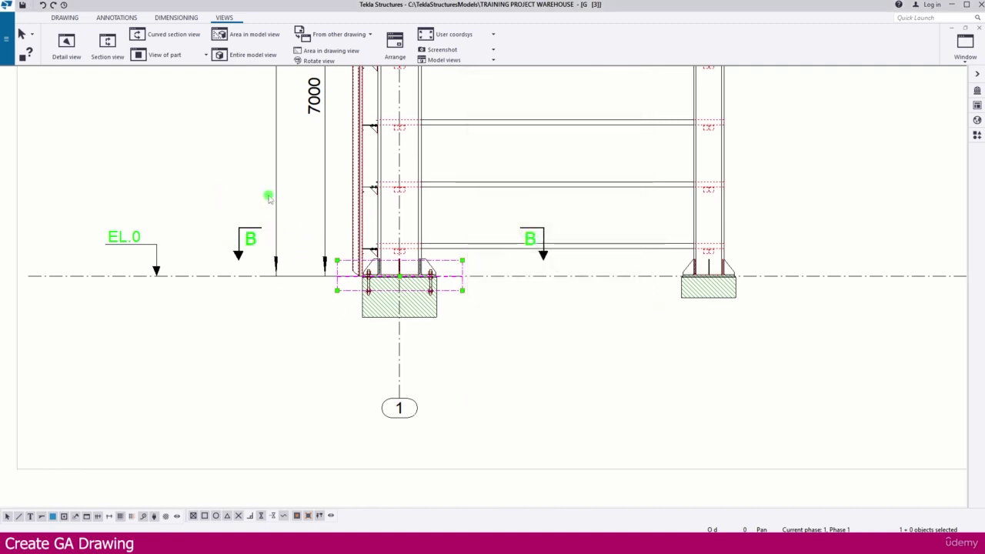
{"action": "scroll", "coordinate": [268, 197], "scroll_direction": "down", "scroll_amount": 5}
{"action": "scroll", "coordinate": [358, 368], "scroll_direction": "up", "scroll_amount": 4}
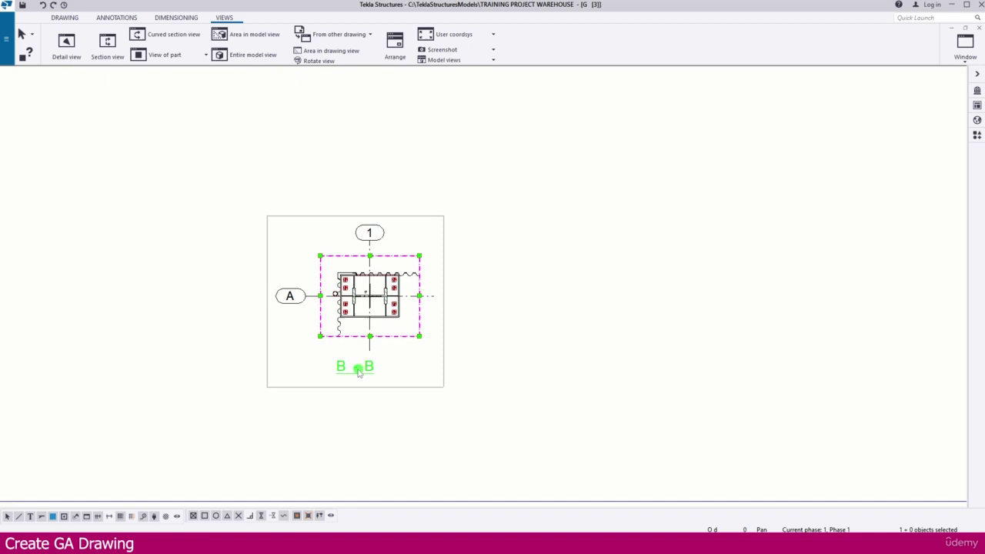
{"action": "scroll", "coordinate": [364, 373], "scroll_direction": "down", "scroll_amount": 5}
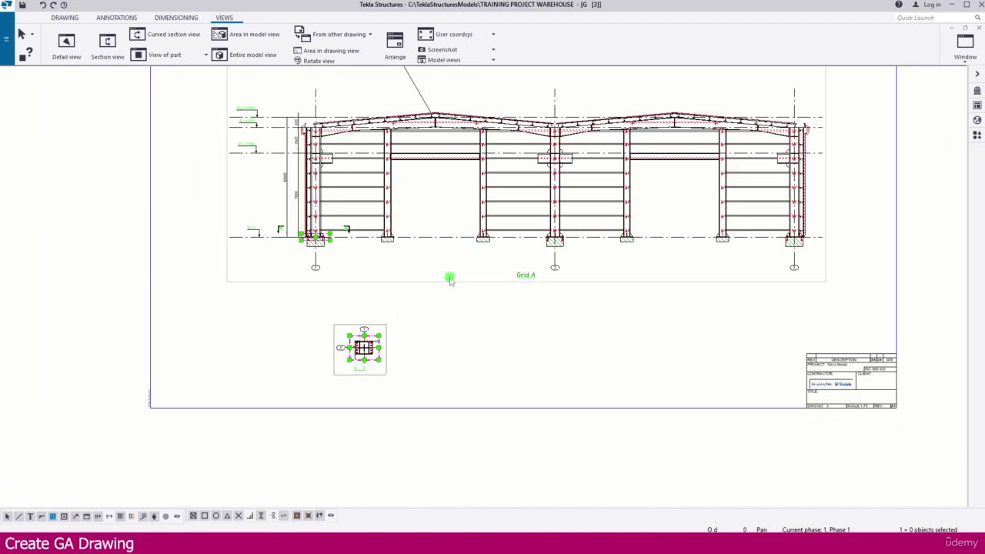
Try to position the H1 mark beside column 1, slightly above its leader point.
{"action": "middle_click_drag", "start_coordinate": [459, 239], "coordinate": [396, 336]}
{"action": "left_click_drag", "start_coordinate": [307, 117], "coordinate": [352, 204]}
{"action": "scroll", "coordinate": [317, 323], "scroll_direction": "up", "scroll_amount": 2}
{"action": "scroll", "coordinate": [317, 323], "scroll_direction": "up", "scroll_amount": 4}
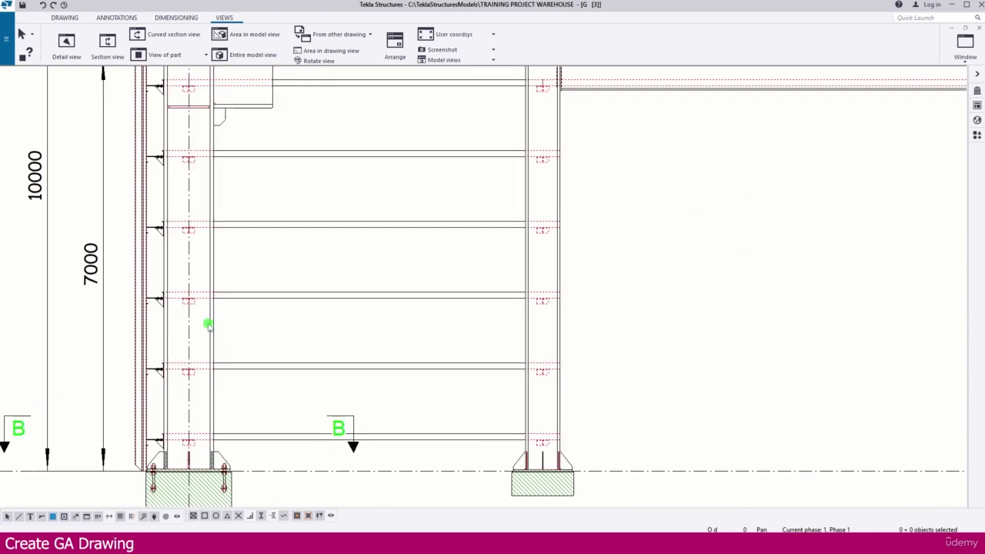
{"action": "scroll", "coordinate": [209, 323], "scroll_direction": "down", "scroll_amount": 2}
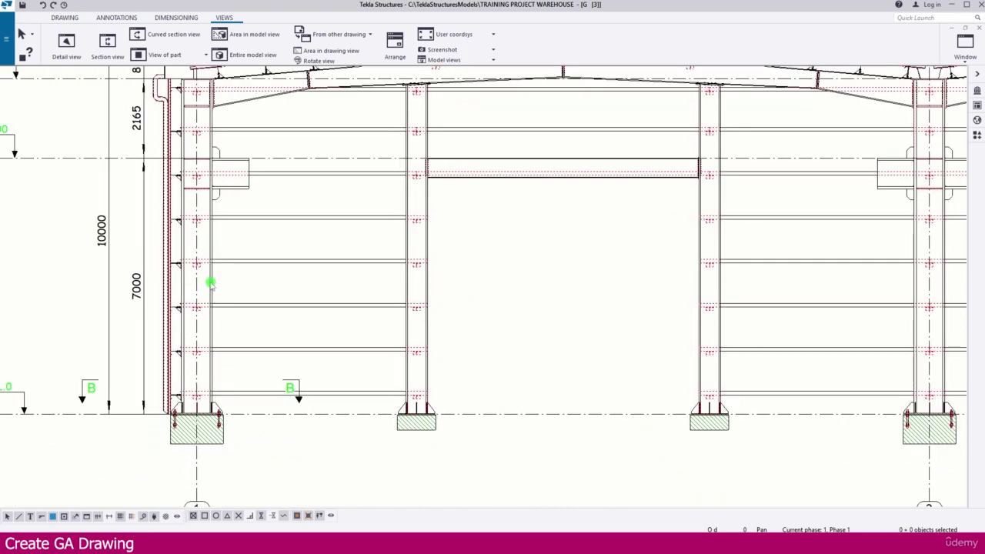
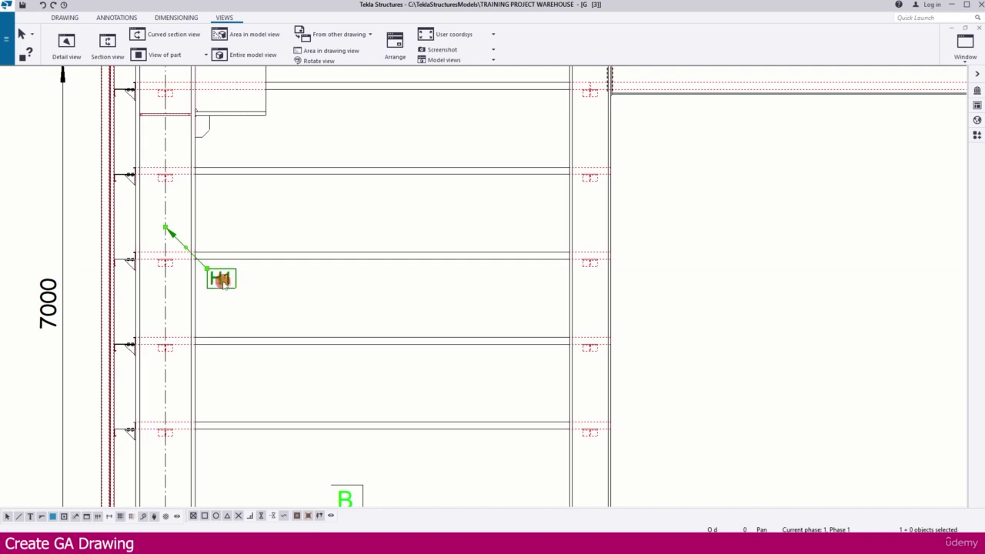
{"action": "left_click_drag", "start_coordinate": [225, 275], "coordinate": [231, 219]}
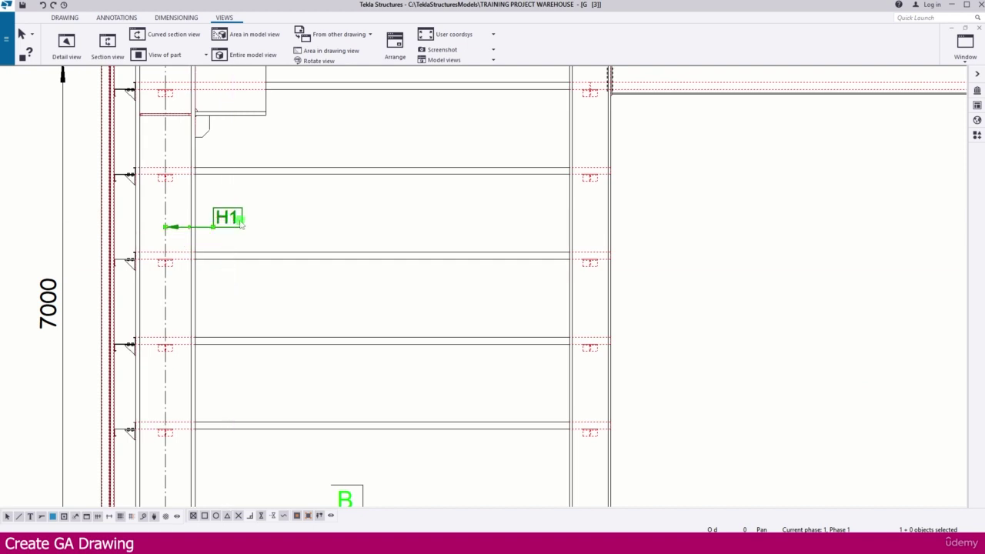
{"action": "left_click_drag", "start_coordinate": [230, 218], "coordinate": [232, 201]}
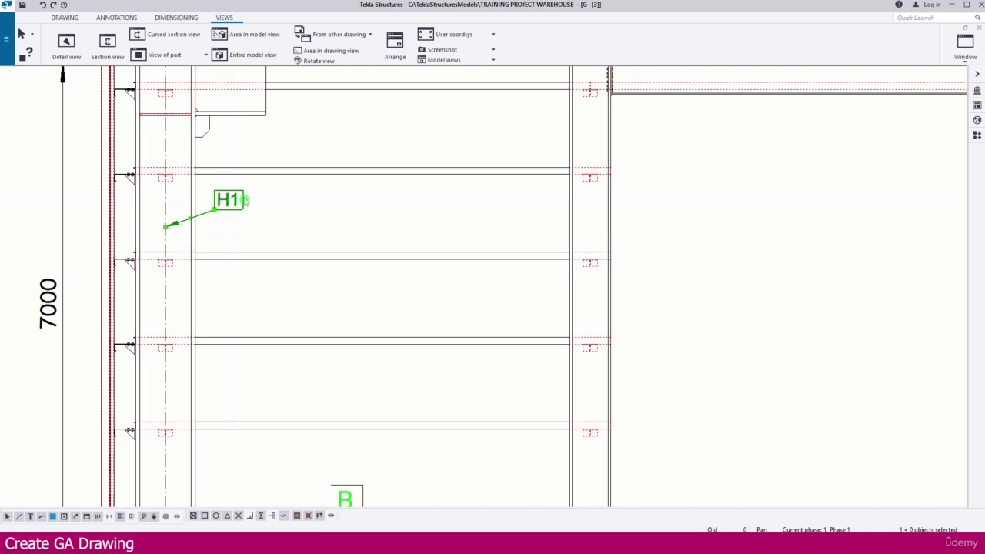
Add a part mark to column 1 using the view properties and place it beside the column with its leader on the flange edge.
{"action": "right_click", "coordinate": [189, 217]}
{"action": "mouse_move", "coordinate": [261, 291]}
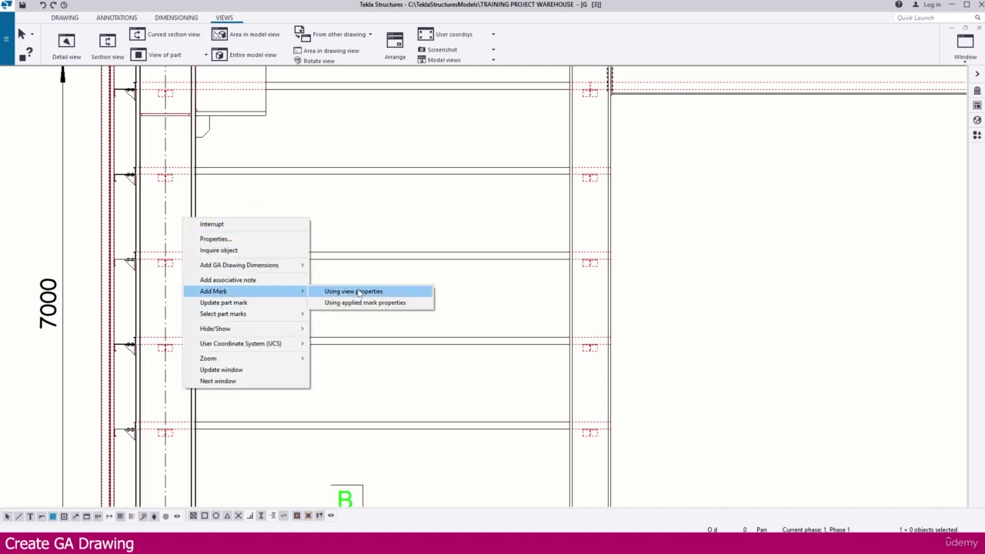
{"action": "left_click", "coordinate": [358, 293]}
{"action": "left_click", "coordinate": [231, 191]}
{"action": "scroll", "coordinate": [239, 188], "scroll_direction": "up", "scroll_amount": 2}
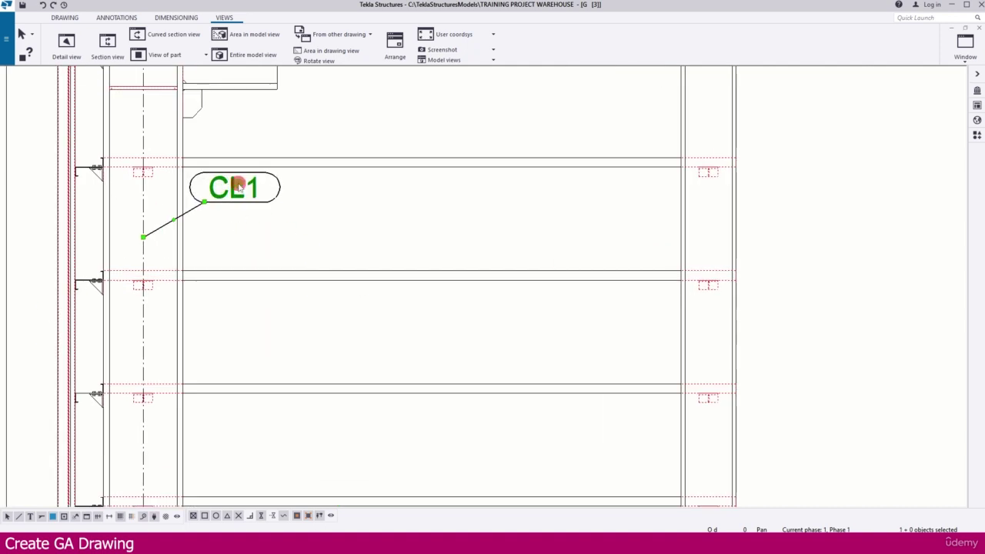
{"action": "left_click_drag", "start_coordinate": [233, 193], "coordinate": [306, 214]}
{"action": "left_click", "coordinate": [290, 228]}
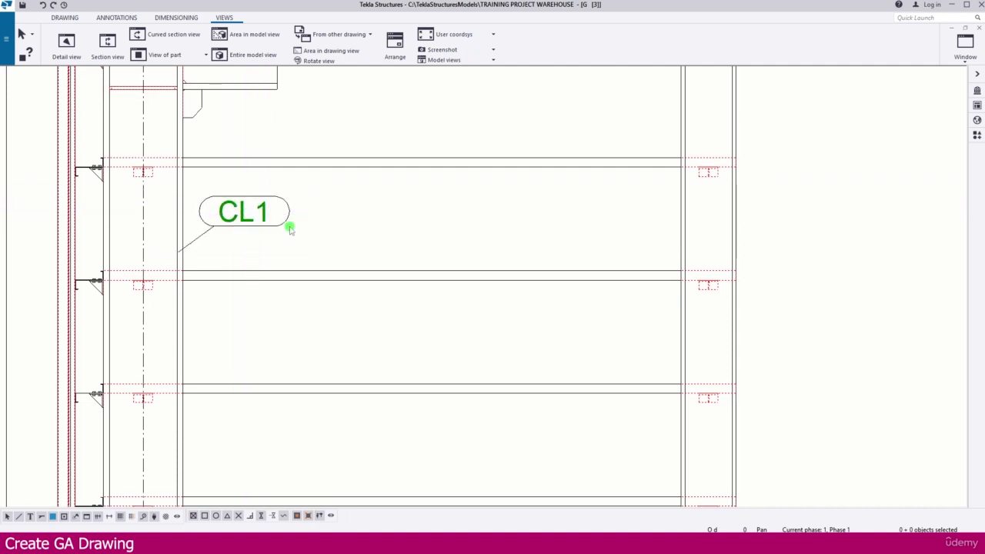
Add the profile on a second line below the assembly position in the CL1 mark, and shift the mark clear of column 1.
{"action": "double_click", "coordinate": [237, 213]}
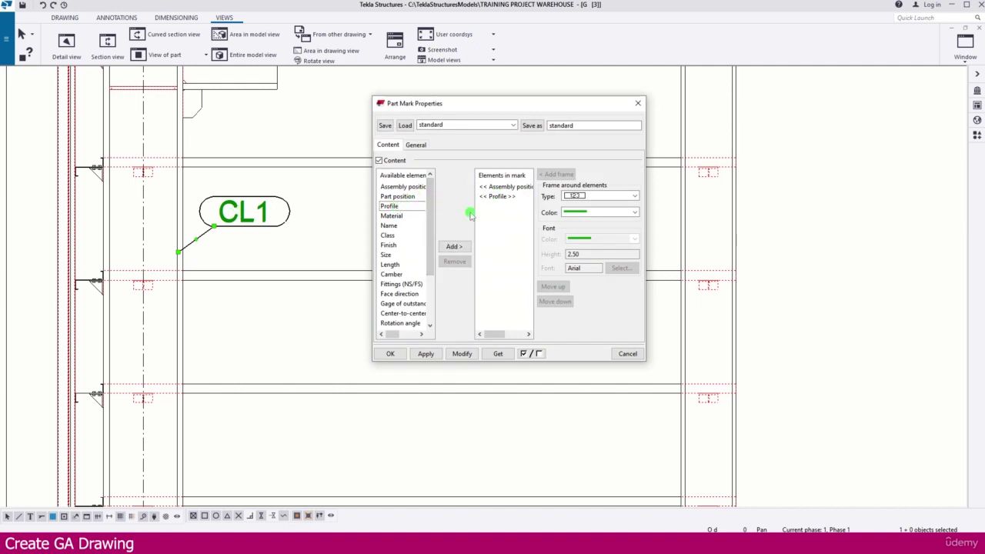
{"action": "left_click", "coordinate": [464, 356]}
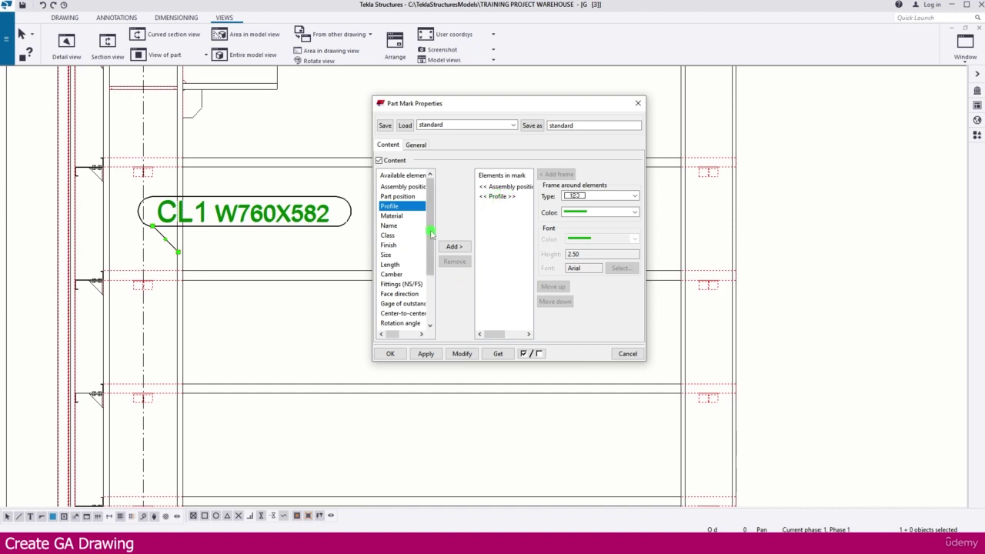
{"action": "left_click_drag", "start_coordinate": [431, 233], "coordinate": [425, 260]}
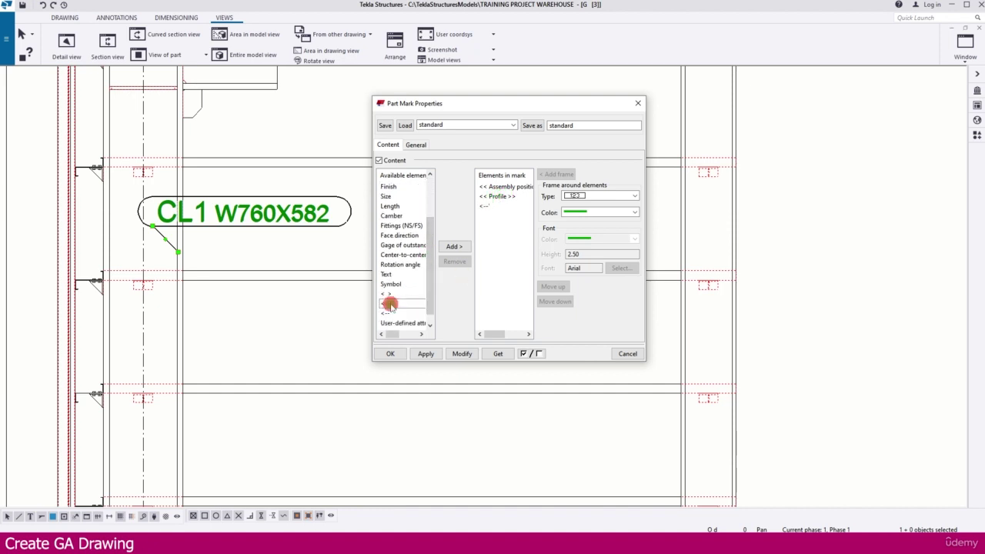
{"action": "left_click", "coordinate": [490, 204]}
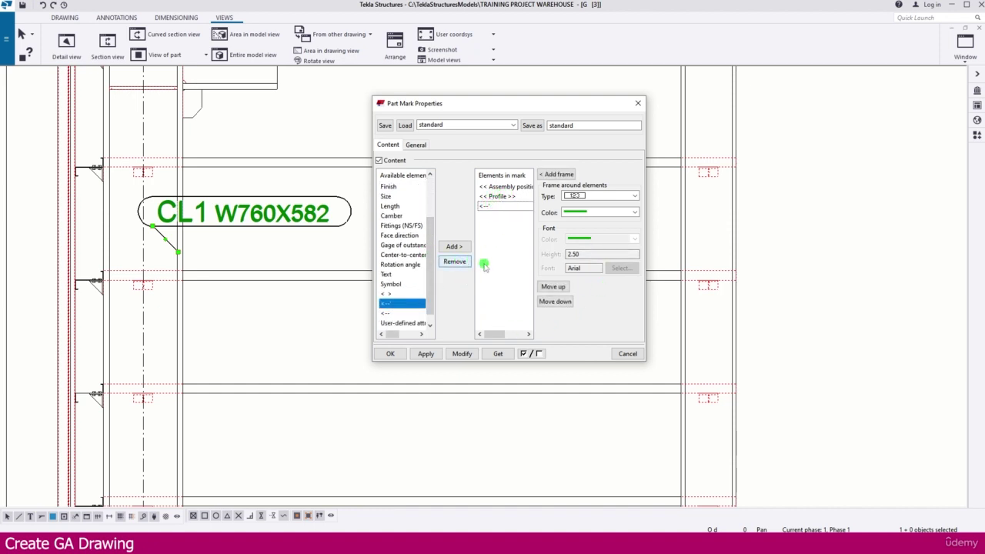
{"action": "left_click", "coordinate": [554, 287]}
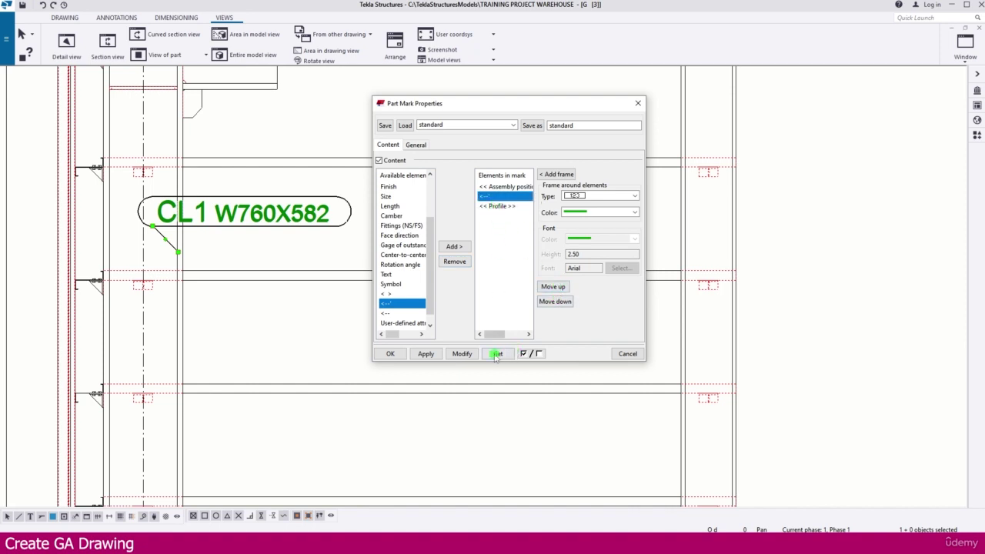
{"action": "left_click", "coordinate": [463, 354]}
{"action": "left_click_drag", "start_coordinate": [254, 221], "coordinate": [301, 213]}
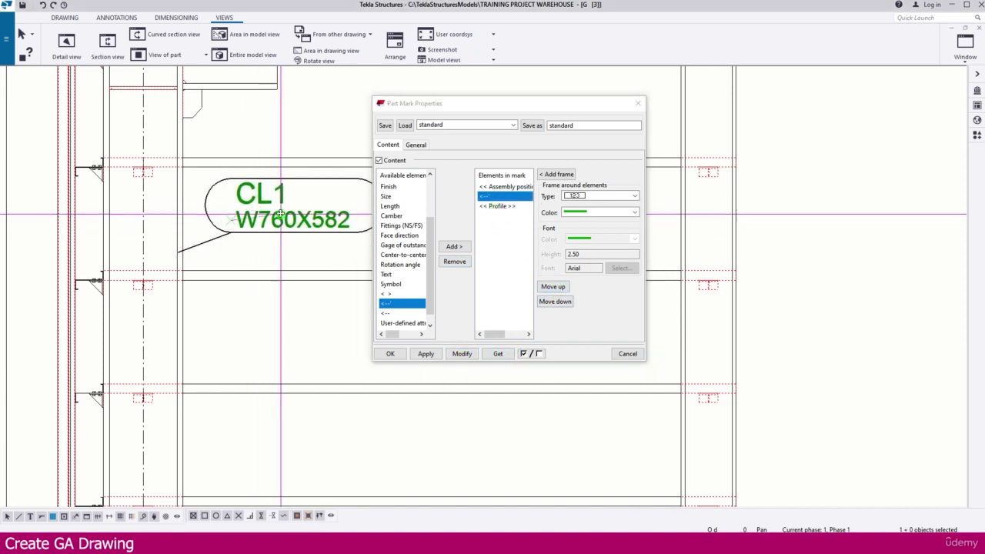
{"action": "left_click", "coordinate": [392, 354]}
{"action": "scroll", "coordinate": [276, 278], "scroll_direction": "down", "scroll_amount": 5}
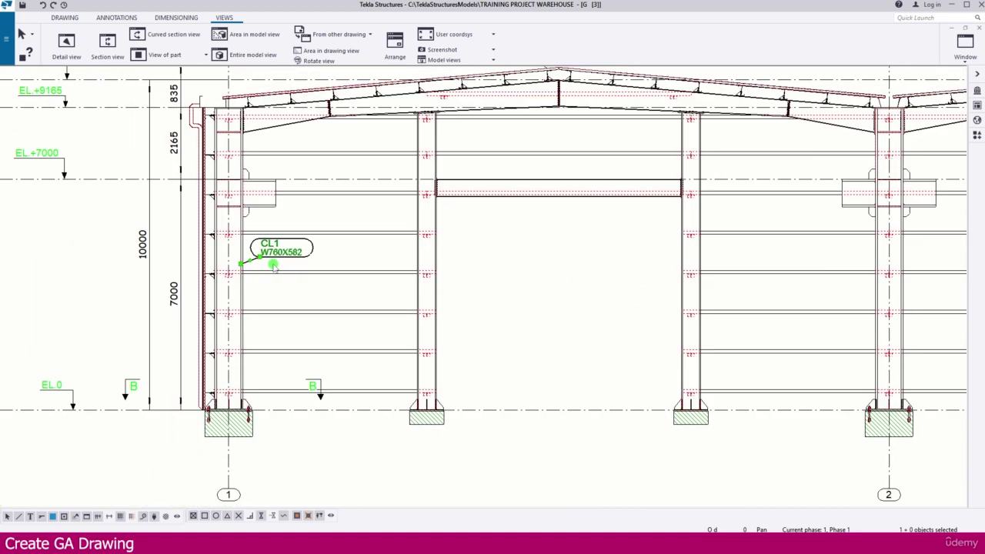
{"action": "scroll", "coordinate": [402, 259], "scroll_direction": "up", "scroll_amount": 2}
{"action": "left_click", "coordinate": [406, 259]}
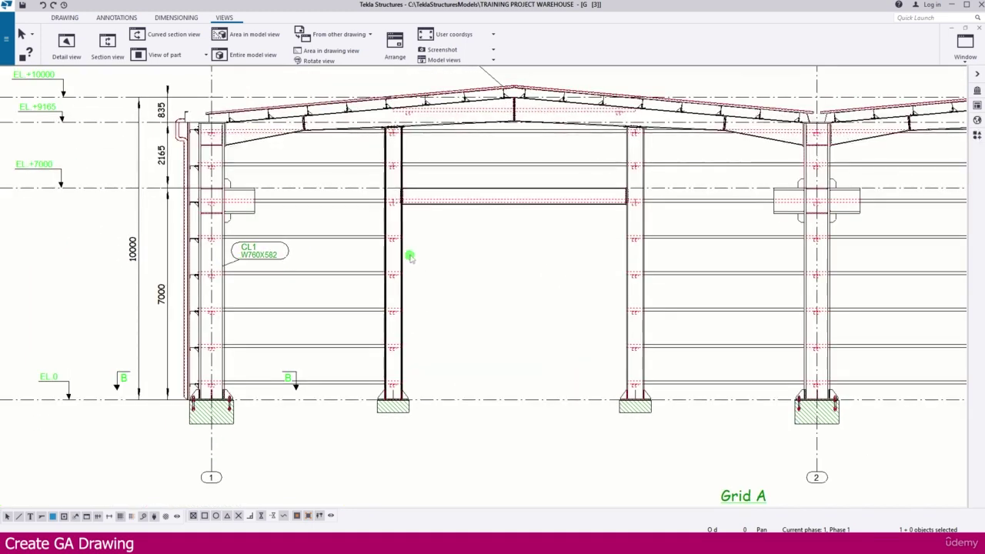
{"action": "left_click", "coordinate": [510, 188]}
{"action": "left_click", "coordinate": [413, 255]}
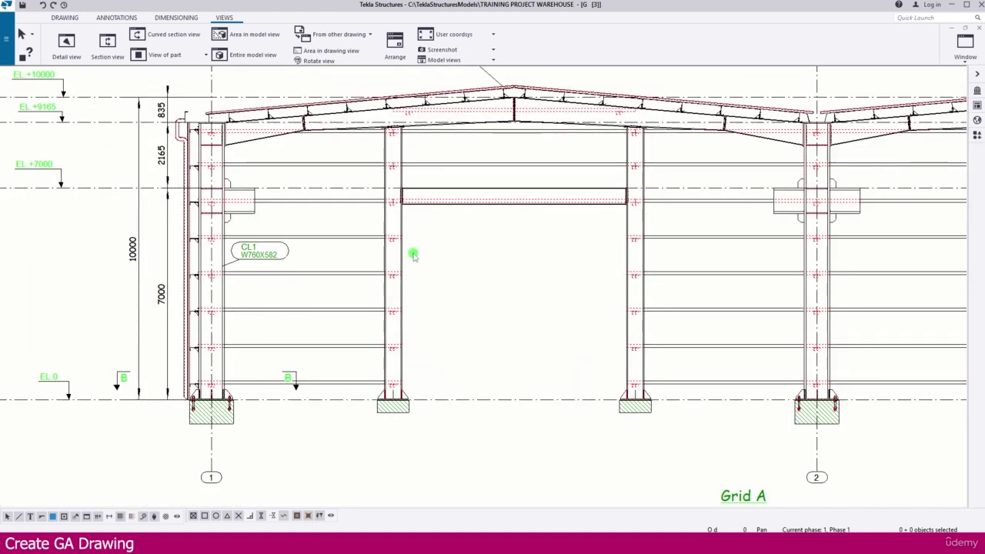
Add part marks using the view properties to the four intermediate posts, both door beams and columns 2 and 3 of the grid A elevation.
{"action": "left_click", "coordinate": [400, 256]}
{"action": "scroll", "coordinate": [430, 205], "scroll_direction": "up", "scroll_amount": 5}
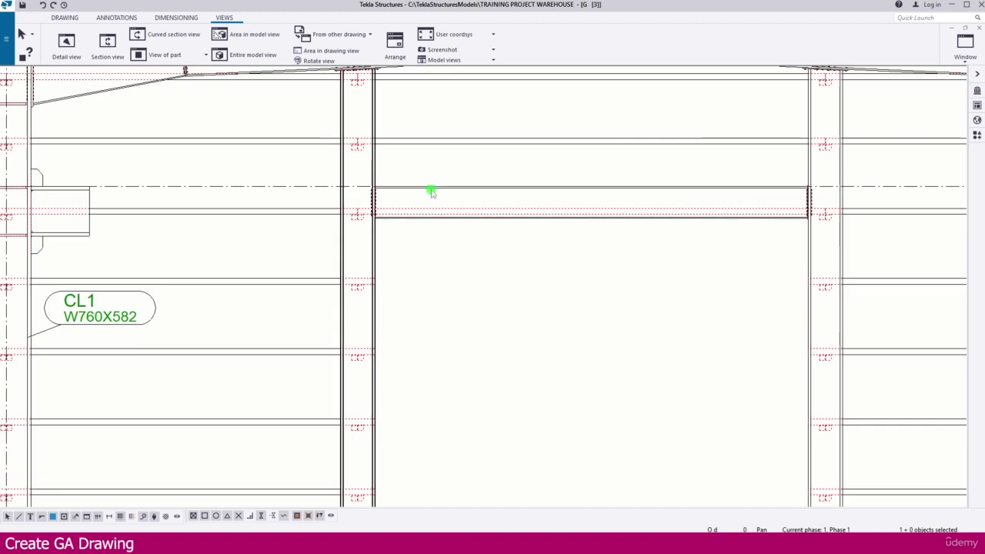
{"action": "left_click", "coordinate": [414, 231], "text": "ctrl"}
{"action": "scroll", "coordinate": [446, 254], "scroll_direction": "down", "scroll_amount": 5}
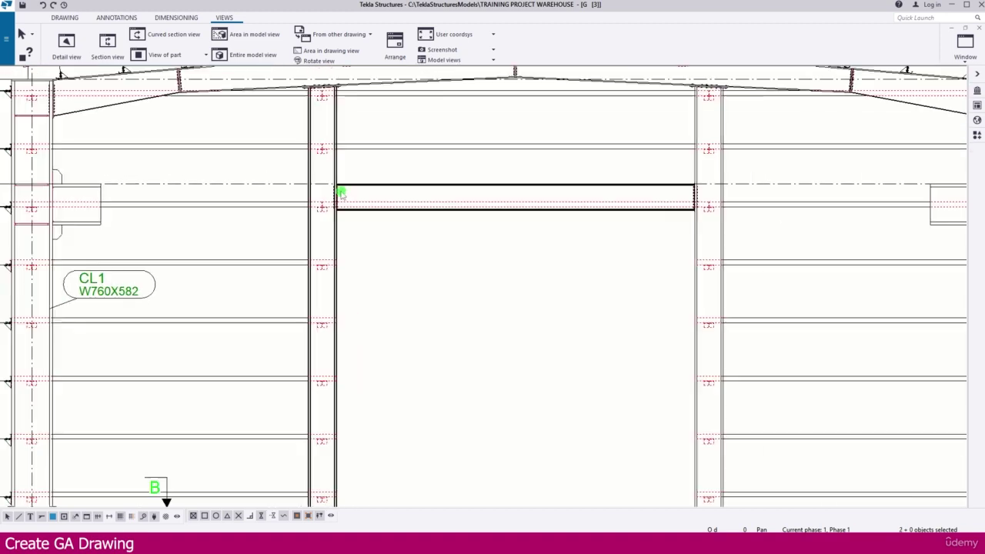
{"action": "left_click", "coordinate": [554, 252], "text": "ctrl"}
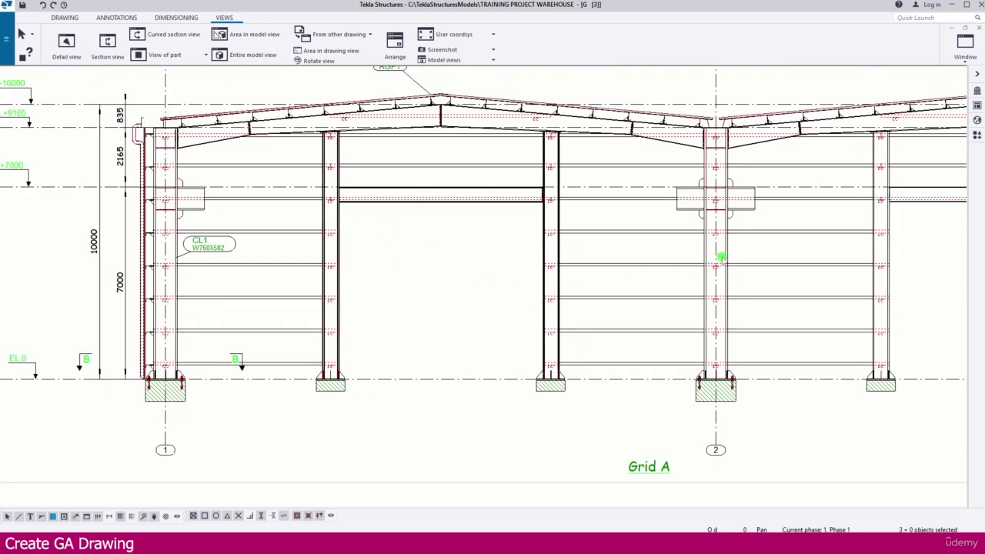
{"action": "left_click", "coordinate": [719, 256], "text": "ctrl"}
{"action": "left_click", "coordinate": [887, 250], "text": "ctrl"}
{"action": "mouse_move", "coordinate": [756, 260]}
{"action": "middle_mouse_down"}
{"action": "mouse_move", "coordinate": [464, 263]}
{"action": "mouse_move", "coordinate": [469, 253]}
{"action": "middle_mouse_up"}
{"action": "left_click", "coordinate": [753, 204], "text": "ctrl"}
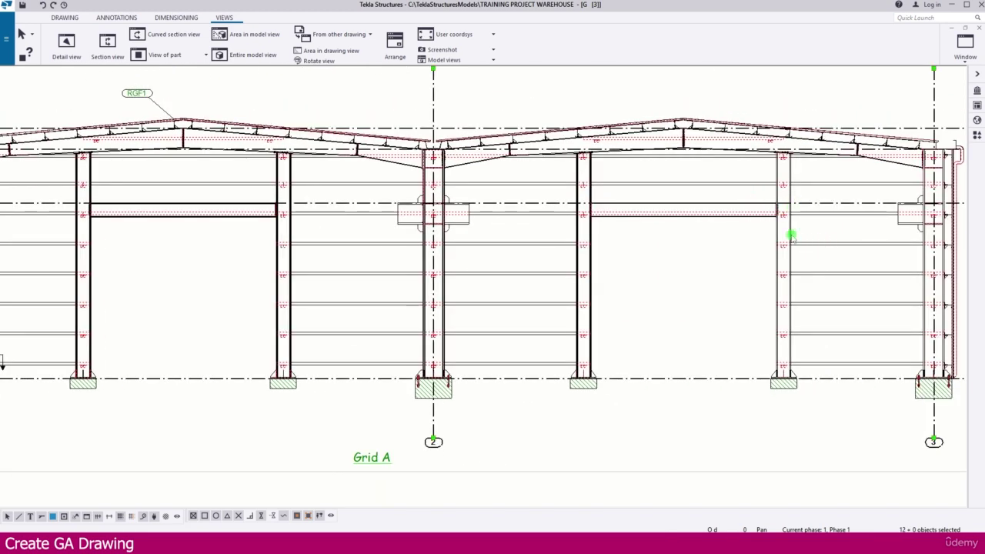
{"action": "left_click", "coordinate": [752, 218], "text": "ctrl"}
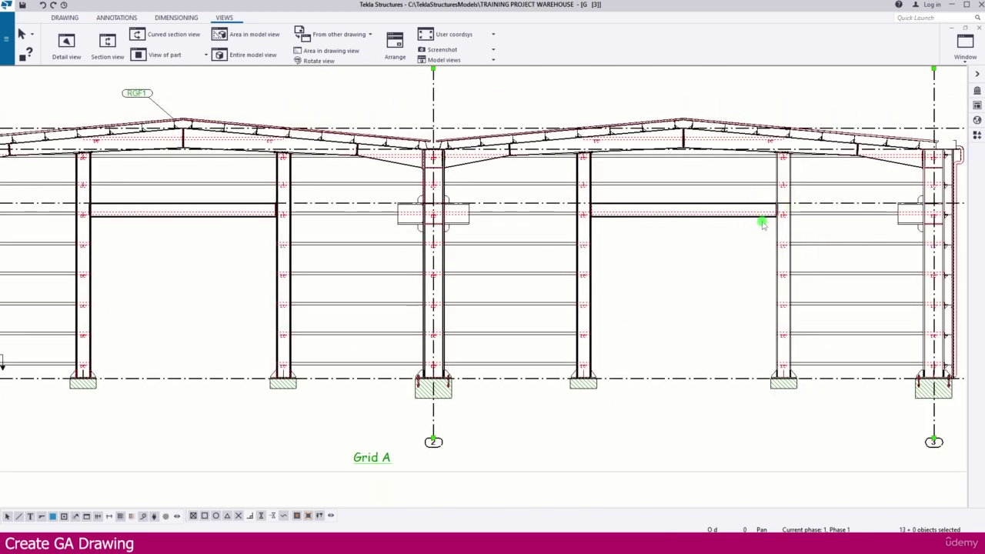
{"action": "left_click", "coordinate": [922, 257], "text": "ctrl"}
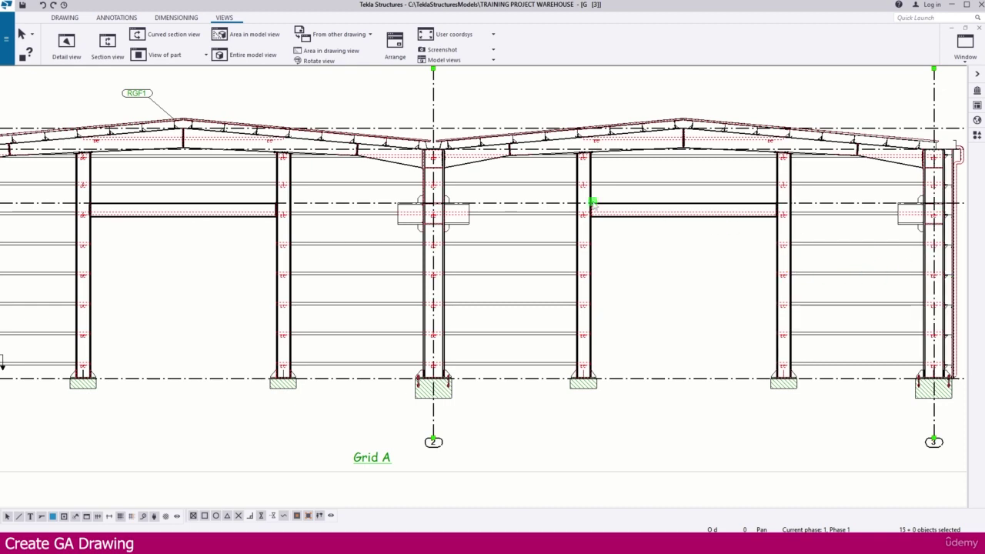
{"action": "scroll", "coordinate": [431, 178], "scroll_direction": "down", "scroll_amount": 4}
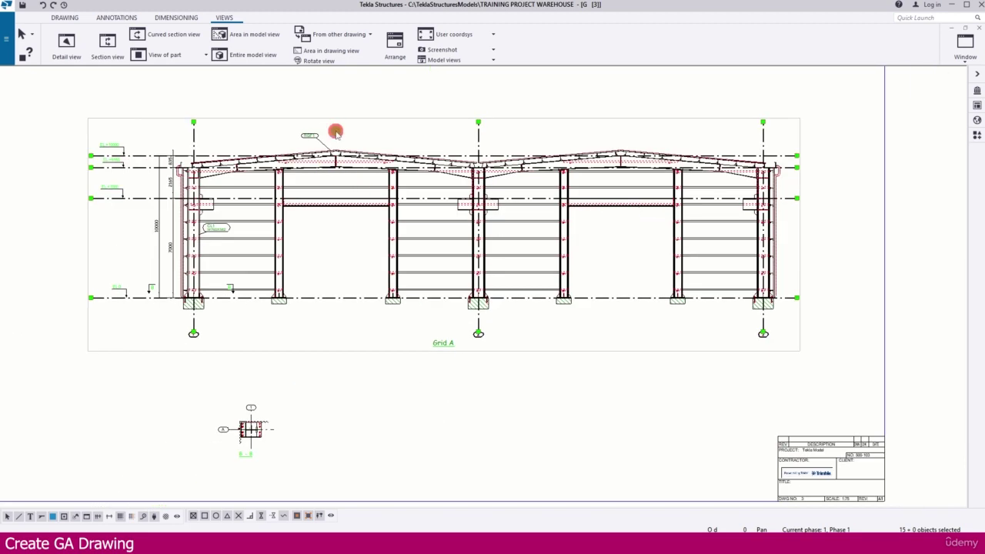
{"action": "right_click", "coordinate": [336, 133]}
{"action": "mouse_move", "coordinate": [392, 195]}
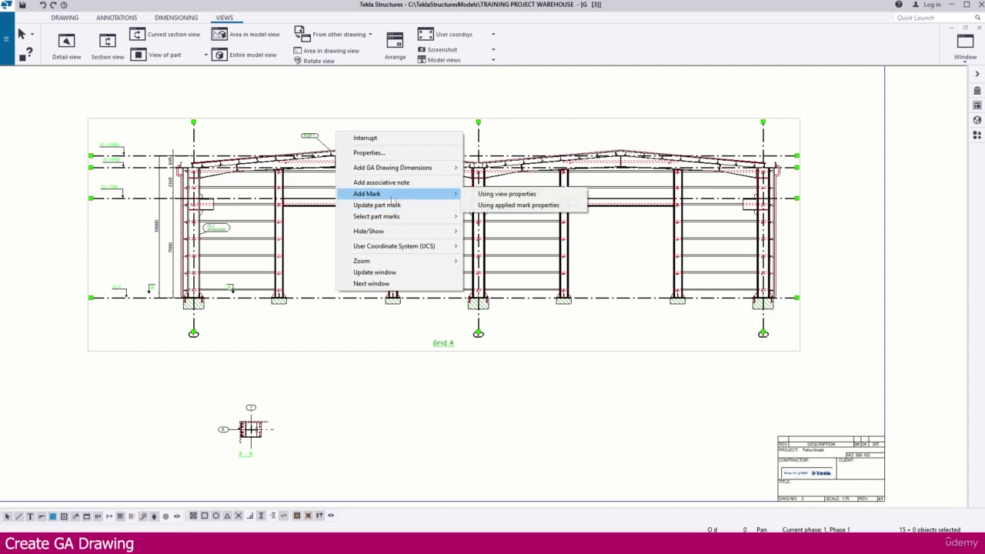
{"action": "left_click", "coordinate": [530, 196]}
Move the PSTC1 mark higher along its post, center the BE1 mark under its beam and shift the PSTC2 mark away from its post.
{"action": "scroll", "coordinate": [277, 268], "scroll_direction": "up", "scroll_amount": 5}
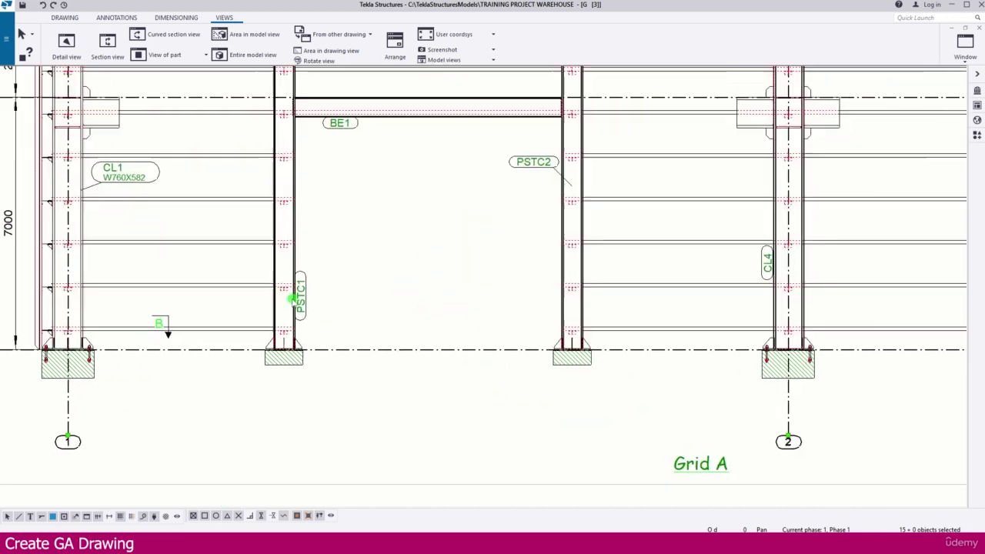
{"action": "left_click_drag", "start_coordinate": [306, 308], "coordinate": [306, 213]}
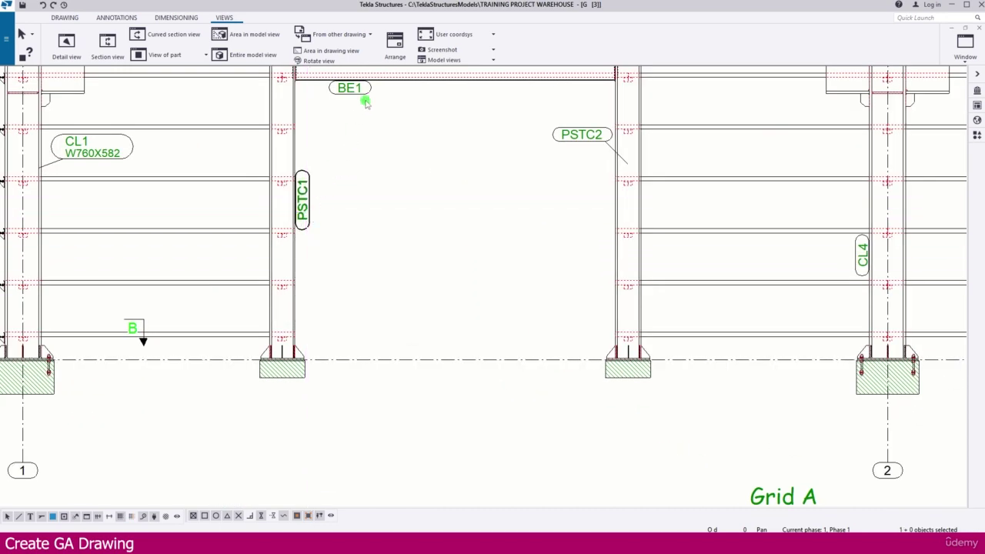
{"action": "left_click_drag", "start_coordinate": [367, 102], "coordinate": [479, 103]}
{"action": "left_click_drag", "start_coordinate": [587, 136], "coordinate": [570, 137]}
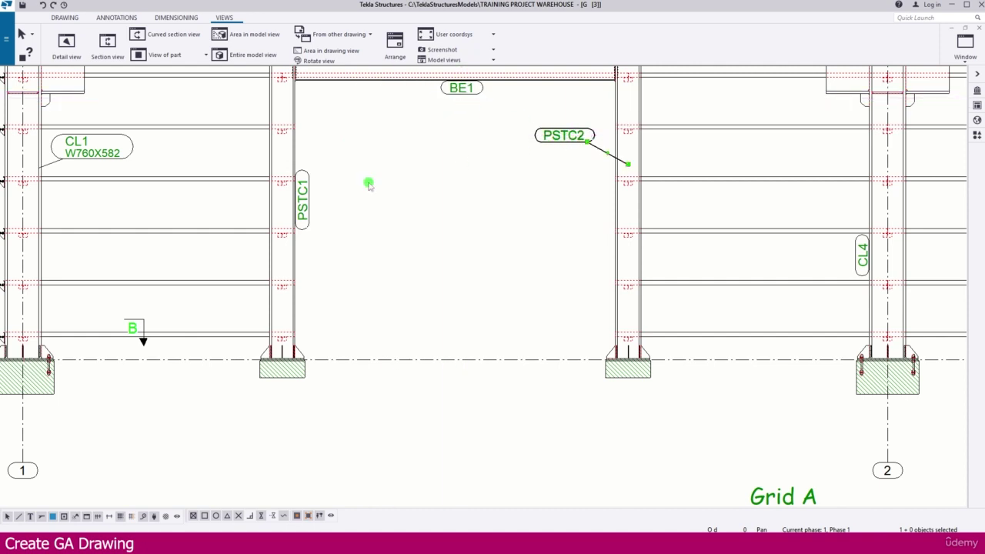
Apply the CL1 mark content, with the profile below the assembly position, to the PSTC1 and PSTC2 marks, and shift PSTC1 lower along its post.
{"action": "double_click", "coordinate": [98, 150]}
{"action": "scroll", "coordinate": [147, 218], "scroll_direction": "down", "scroll_amount": 2}
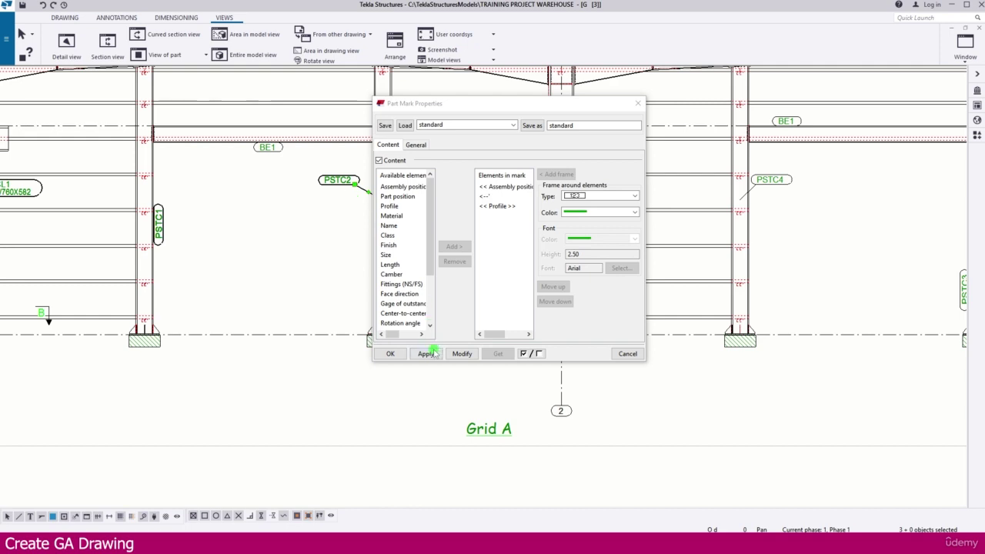
{"action": "left_click", "coordinate": [462, 353]}
{"action": "scroll", "coordinate": [174, 211], "scroll_direction": "up", "scroll_amount": 1}
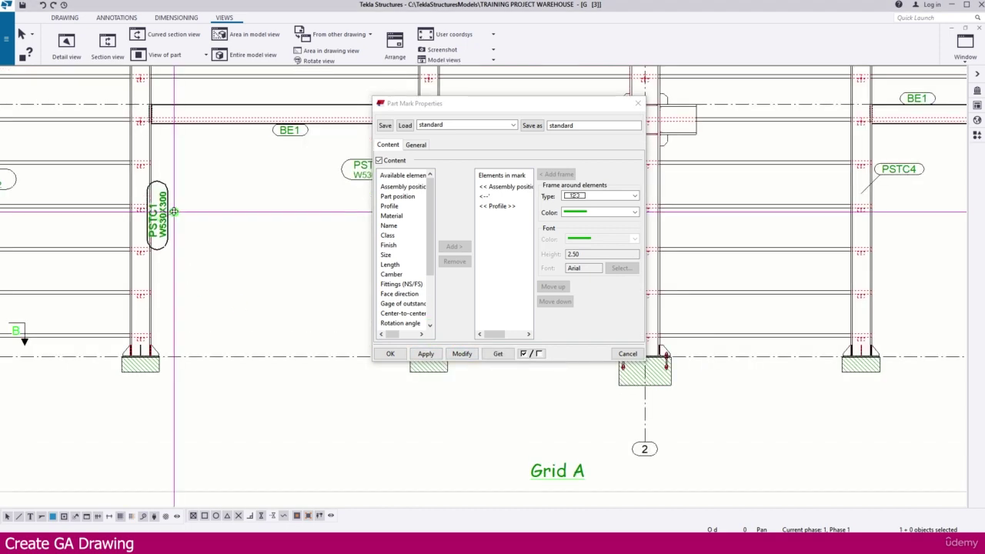
{"action": "left_click_drag", "start_coordinate": [173, 211], "coordinate": [174, 224]}
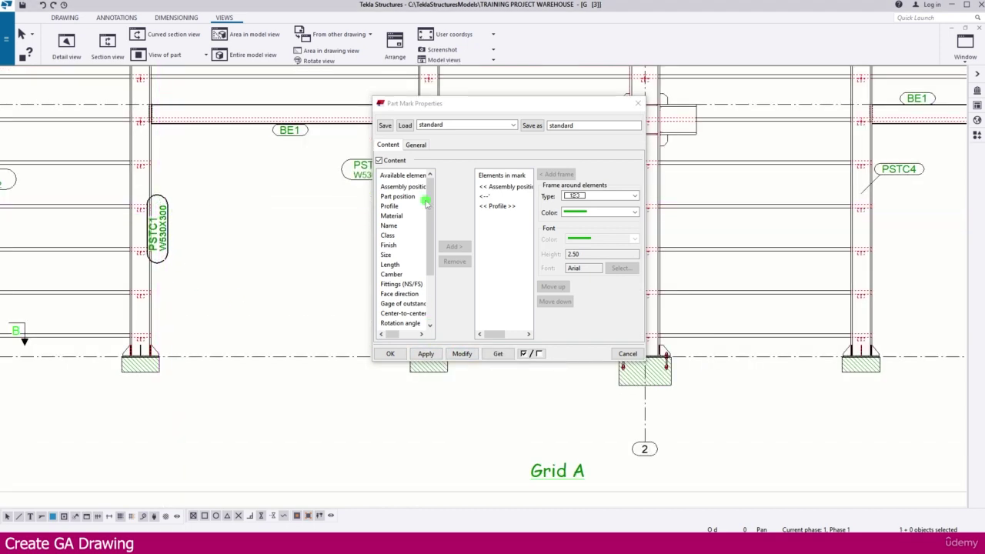
Change the leader line type of the PSTC1 mark so that it is always drawn with a leader line.
{"action": "left_click", "coordinate": [415, 144]}
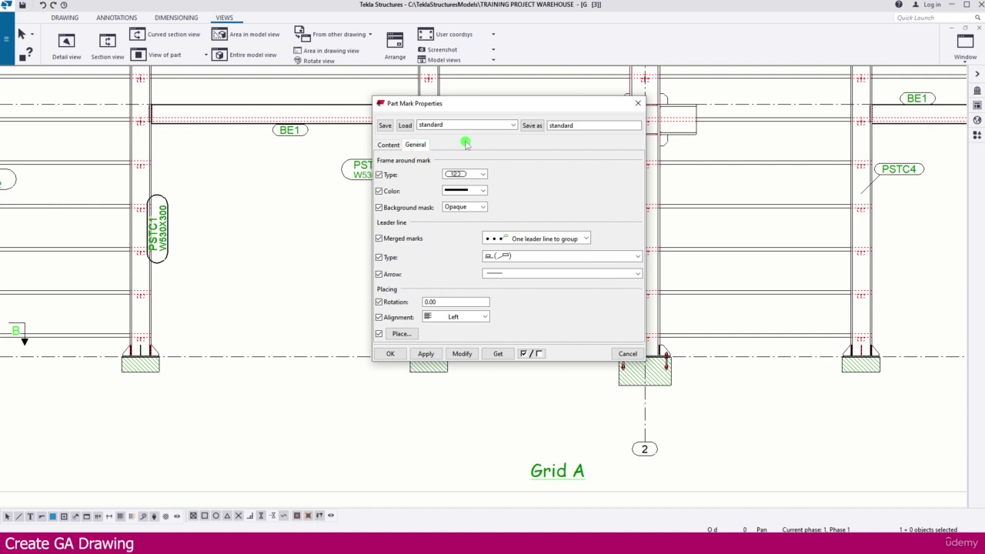
{"action": "left_click", "coordinate": [503, 259]}
{"action": "left_click", "coordinate": [495, 272]}
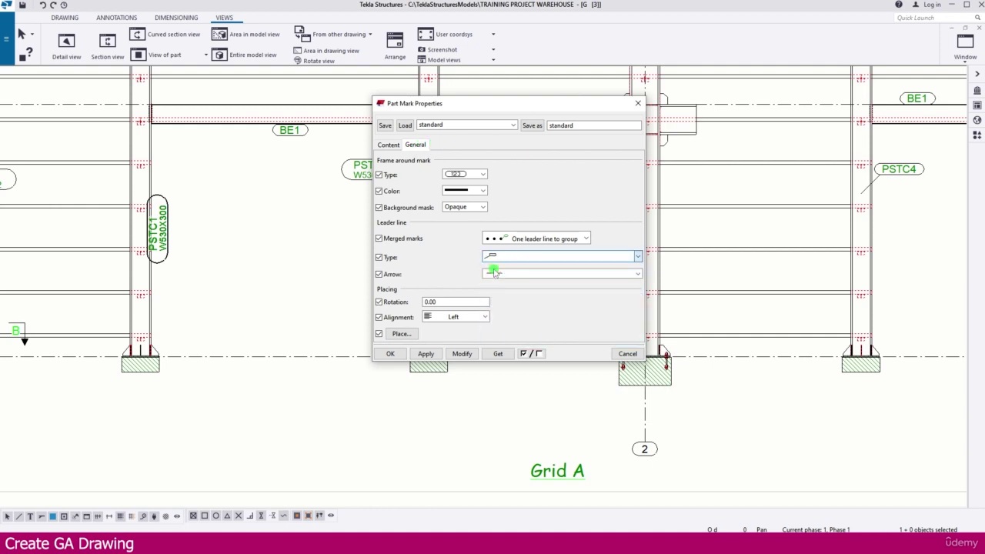
{"action": "left_click", "coordinate": [462, 353]}
Place the PSTC1 mark beside its post with the leader on the post's edge, and close the part mark properties.
{"action": "left_click", "coordinate": [174, 234]}
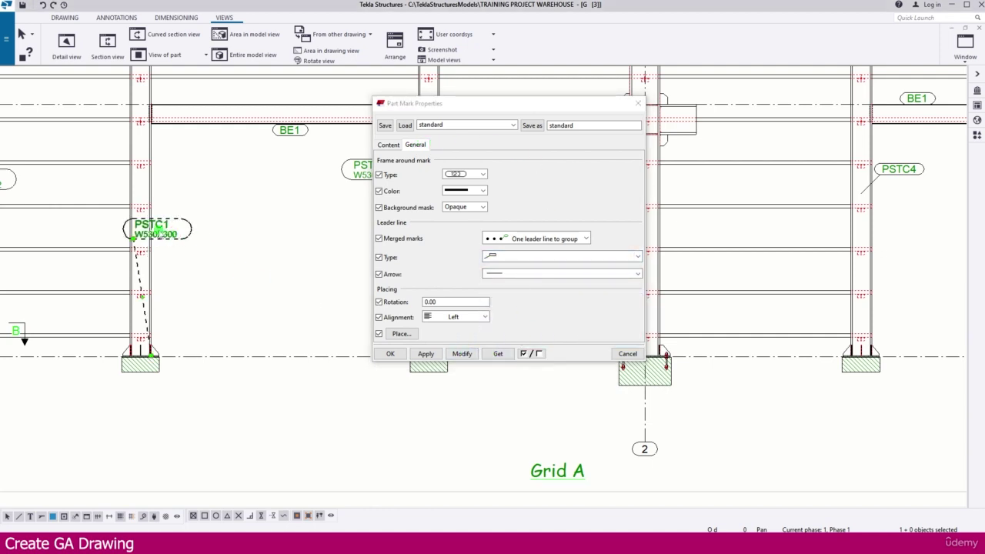
{"action": "left_click_drag", "start_coordinate": [173, 234], "coordinate": [205, 289]}
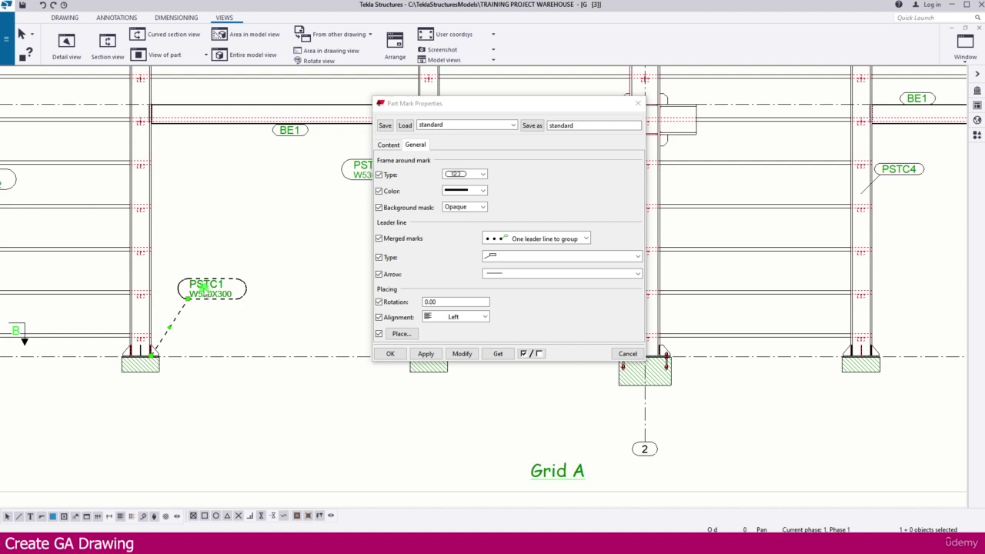
{"action": "mouse_move", "coordinate": [205, 288]}
{"action": "left_mouse_down"}
{"action": "mouse_move", "coordinate": [204, 206]}
{"action": "mouse_move", "coordinate": [200, 242]}
{"action": "mouse_move", "coordinate": [198, 234]}
{"action": "left_mouse_up"}
{"action": "scroll", "coordinate": [177, 232], "scroll_direction": "down", "scroll_amount": 5}
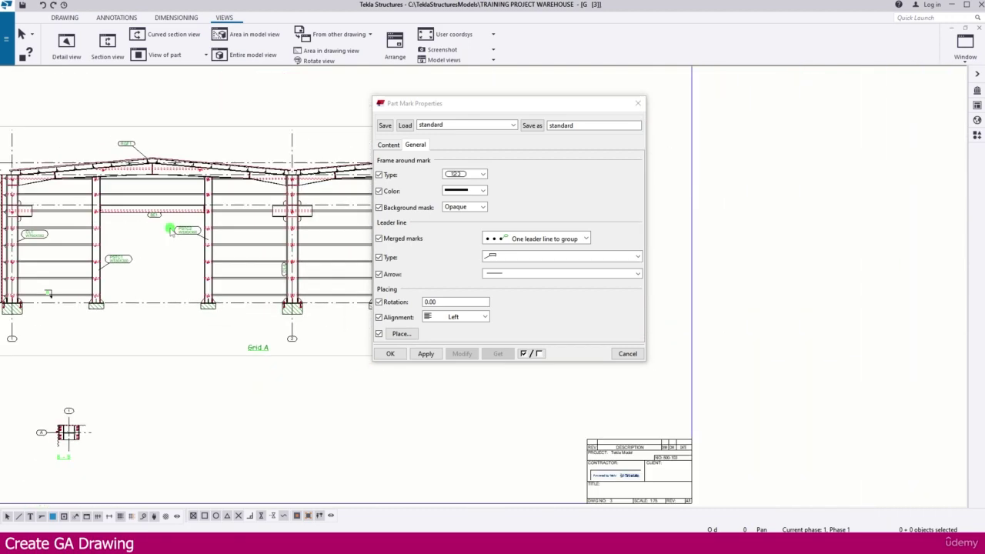
{"action": "scroll", "coordinate": [171, 230], "scroll_direction": "up", "scroll_amount": 4}
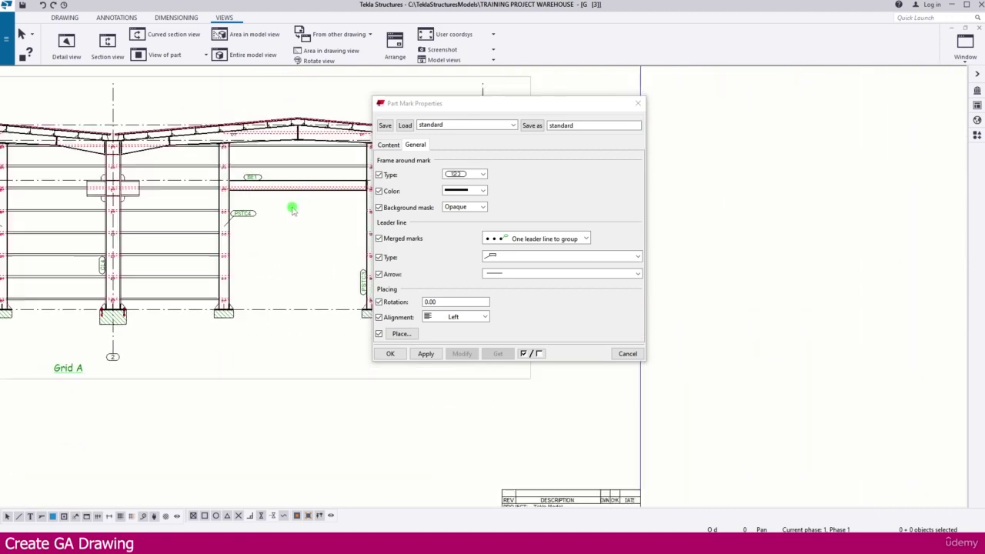
{"action": "scroll", "coordinate": [176, 200], "scroll_direction": "down", "scroll_amount": 2}
{"action": "scroll", "coordinate": [149, 214], "scroll_direction": "up", "scroll_amount": 3}
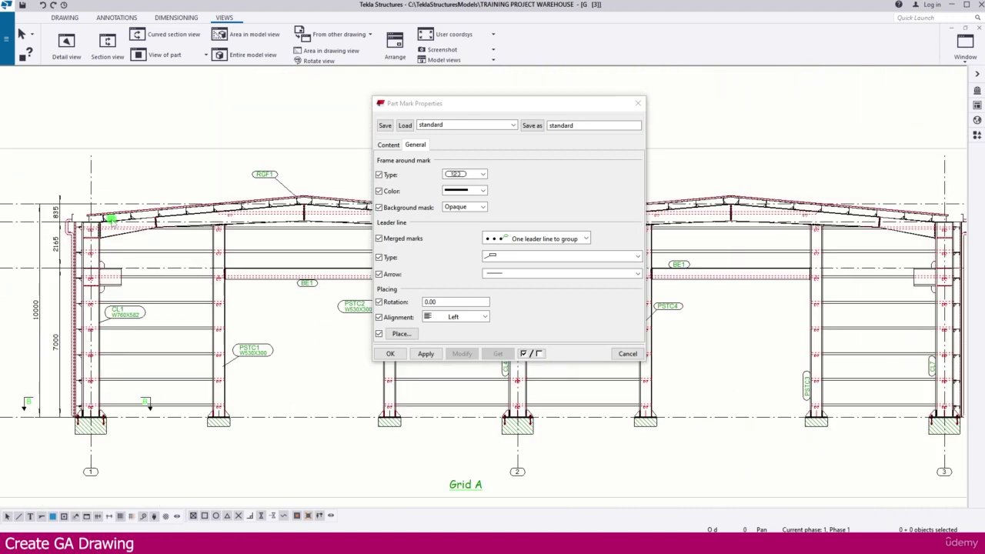
{"action": "scroll", "coordinate": [112, 221], "scroll_direction": "up", "scroll_amount": 1}
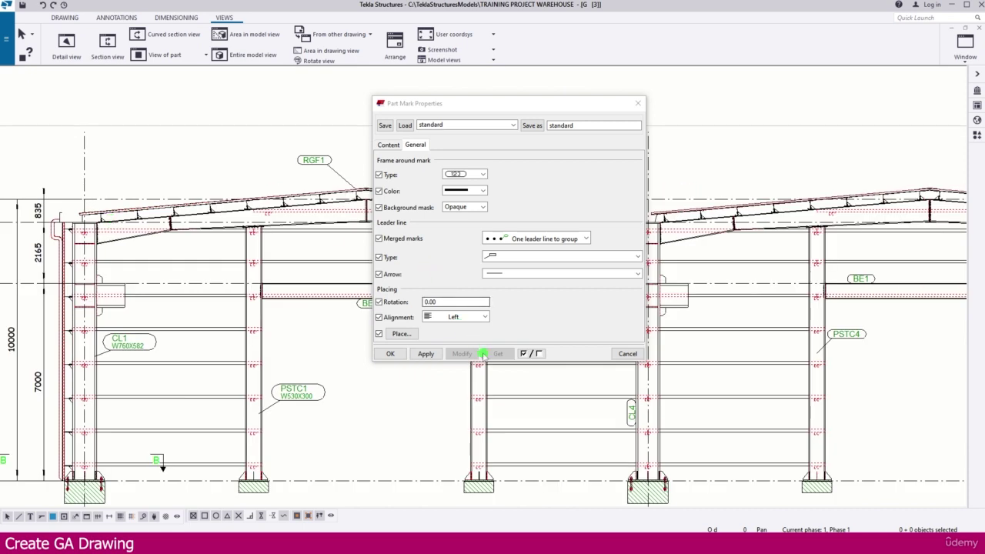
{"action": "left_click", "coordinate": [391, 353]}
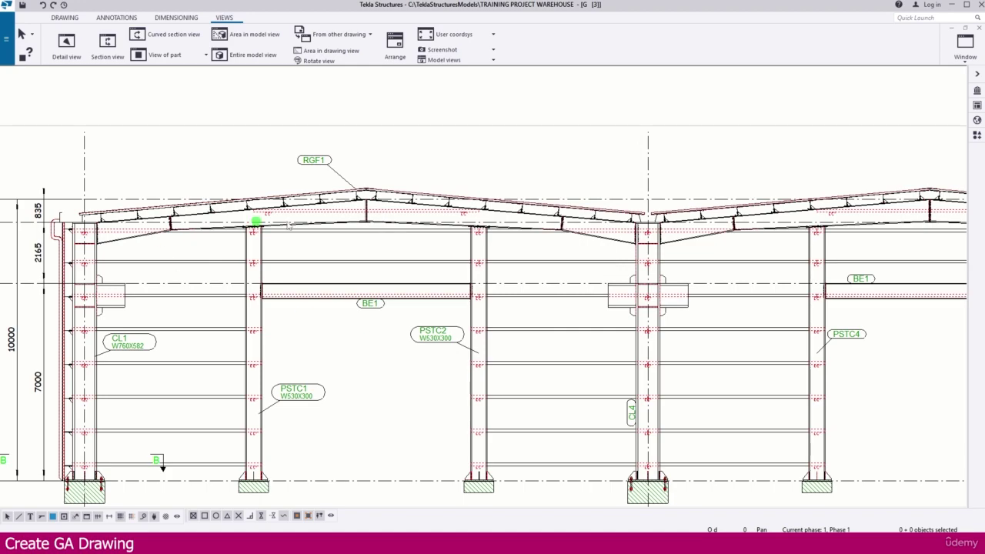
{"action": "scroll", "coordinate": [154, 220], "scroll_direction": "up", "scroll_amount": 3}
{"action": "left_click", "coordinate": [130, 246]}
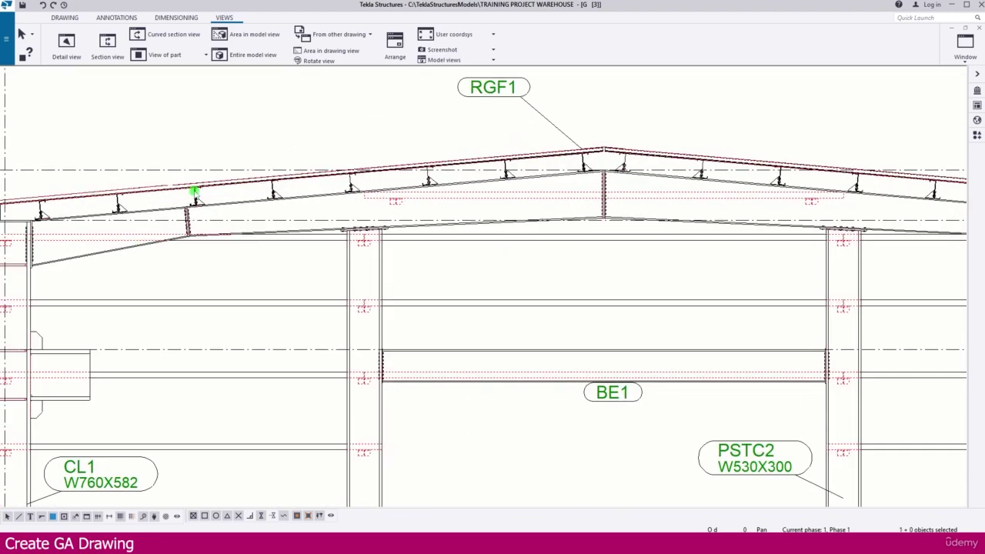
{"action": "scroll", "coordinate": [194, 192], "scroll_direction": "down", "scroll_amount": 3}
{"action": "scroll", "coordinate": [122, 350], "scroll_direction": "up", "scroll_amount": 3}
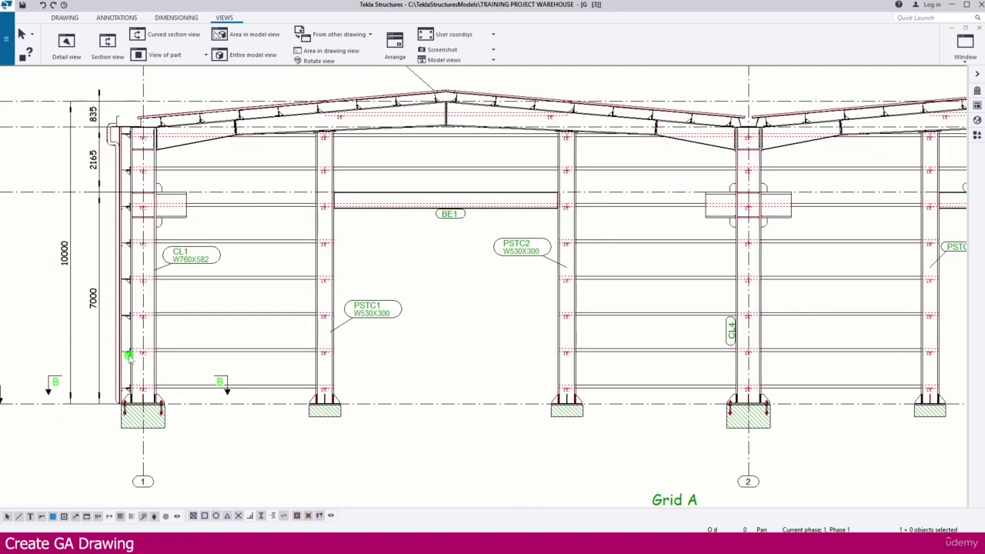
Add a vertical dimension outside column 3 from the base level line to the outer top corner of the lowest girt.
{"action": "scroll", "coordinate": [115, 243], "scroll_direction": "down", "scroll_amount": 5}
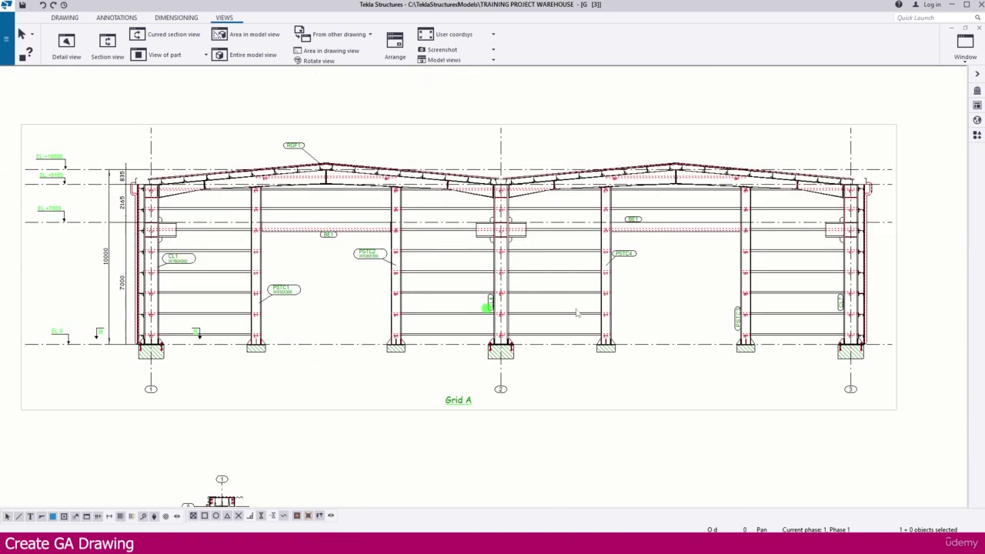
{"action": "scroll", "coordinate": [586, 330], "scroll_direction": "up", "scroll_amount": 3}
{"action": "scroll", "coordinate": [586, 330], "scroll_direction": "up", "scroll_amount": 5}
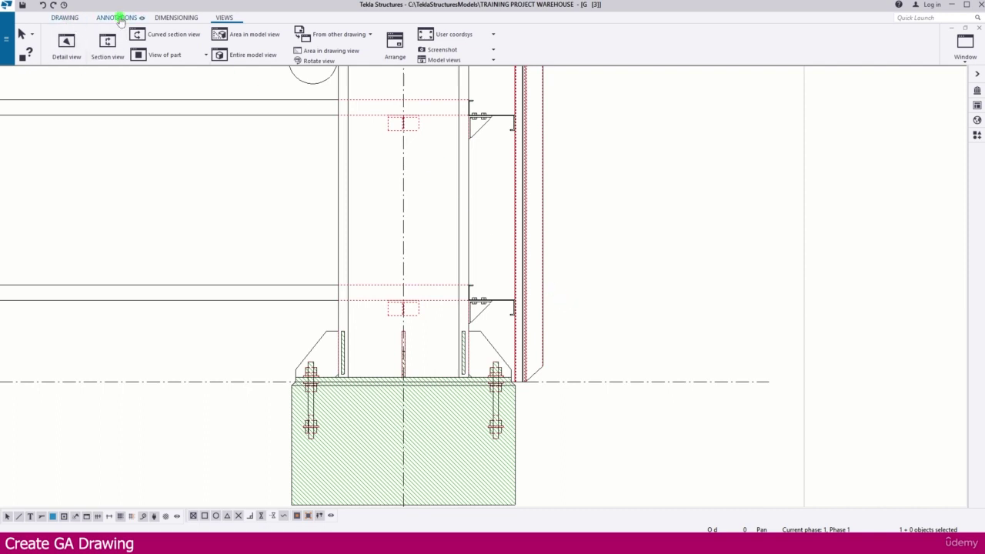
{"action": "left_click", "coordinate": [165, 18]}
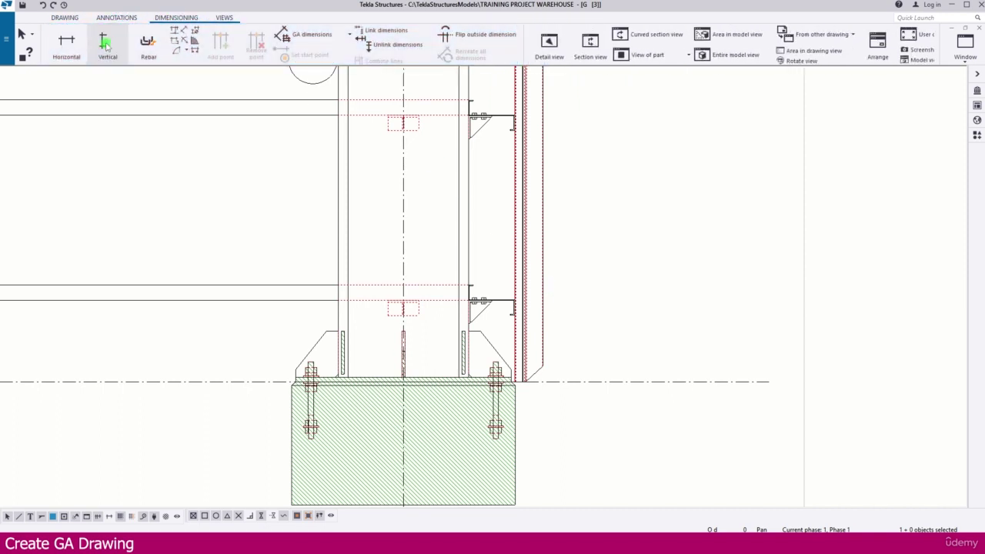
{"action": "left_click", "coordinate": [103, 43]}
{"action": "scroll", "coordinate": [620, 386], "scroll_direction": "up", "scroll_amount": 2}
{"action": "left_click", "coordinate": [613, 380]}
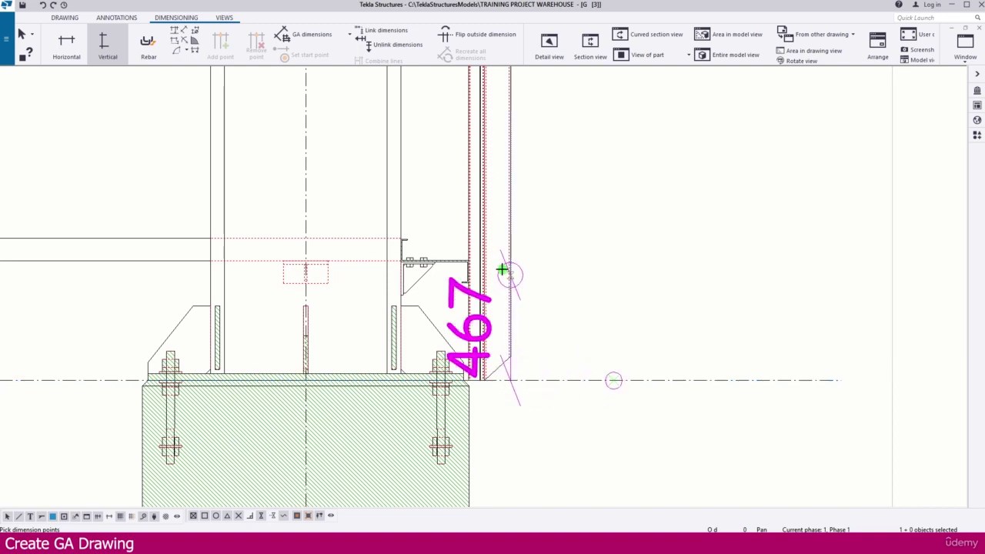
{"action": "scroll", "coordinate": [464, 253], "scroll_direction": "up", "scroll_amount": 4}
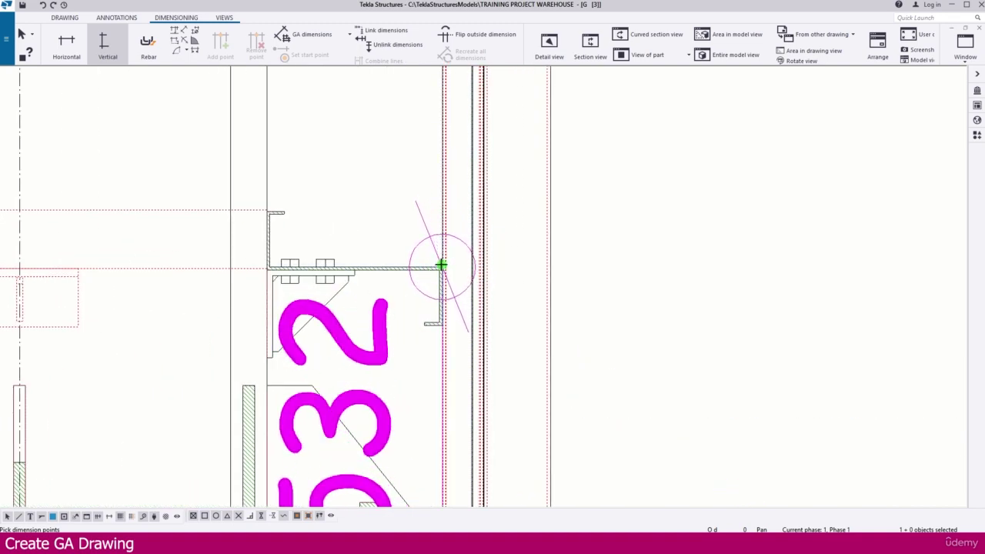
{"action": "left_click", "coordinate": [438, 266]}
{"action": "scroll", "coordinate": [435, 264], "scroll_direction": "down", "scroll_amount": 4}
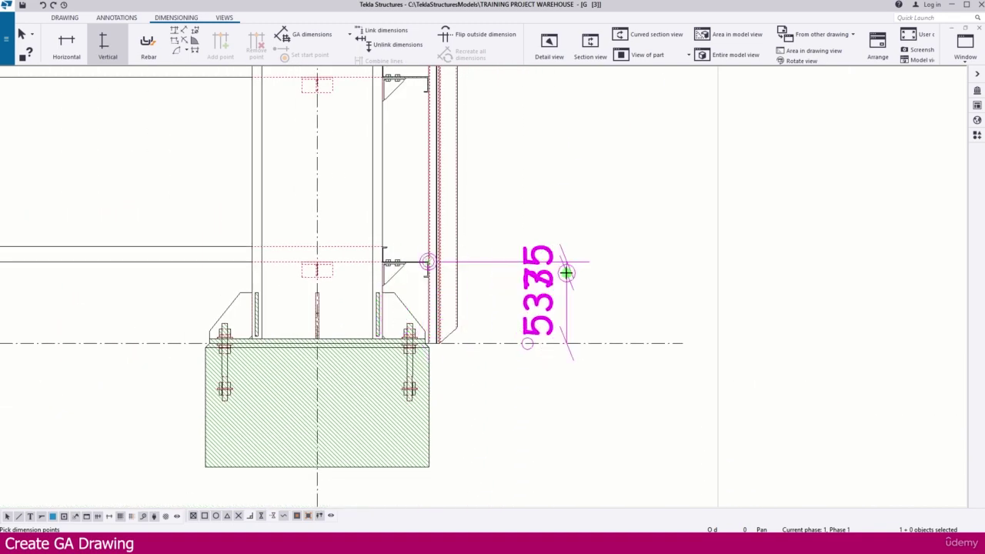
{"action": "left_click", "coordinate": [567, 272]}
{"action": "key", "text": "Escape"}
Extend the vertical dimension outside column 3 with points at the outer top corners of the girts up to the one below the bracket.
{"action": "left_click_drag", "start_coordinate": [687, 224], "coordinate": [588, 224]}
{"action": "scroll", "coordinate": [570, 260], "scroll_direction": "down", "scroll_amount": 2}
{"action": "middle_click_drag", "start_coordinate": [569, 260], "coordinate": [500, 326]}
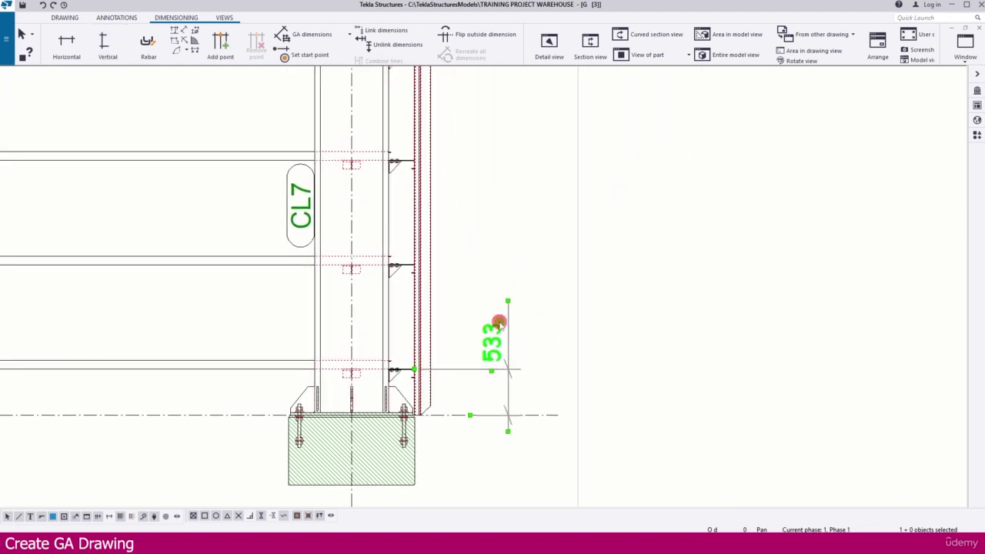
{"action": "right_click", "coordinate": [499, 323]}
{"action": "left_click", "coordinate": [545, 184]}
{"action": "scroll", "coordinate": [427, 275], "scroll_direction": "up", "scroll_amount": 2}
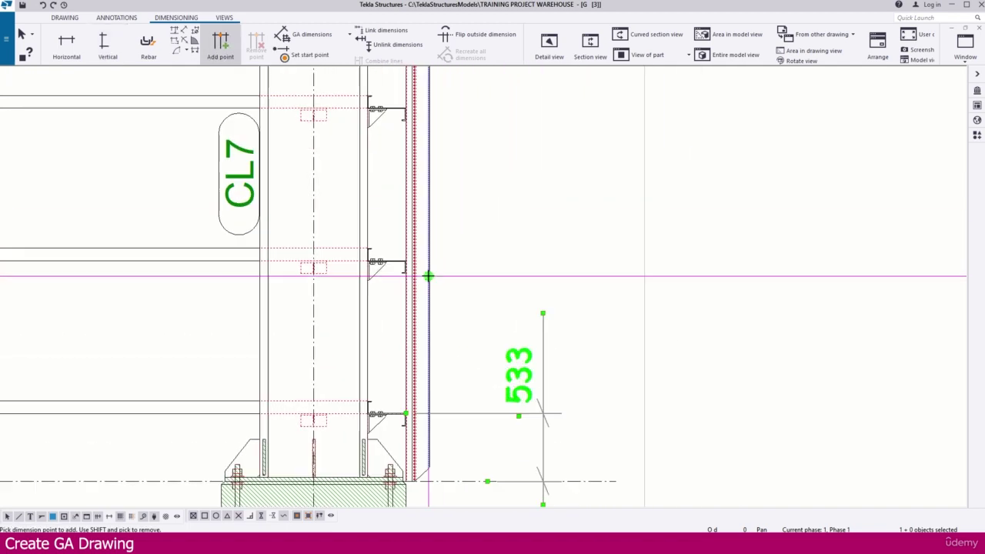
{"action": "scroll", "coordinate": [428, 275], "scroll_direction": "up", "scroll_amount": 3}
{"action": "left_click", "coordinate": [402, 271]}
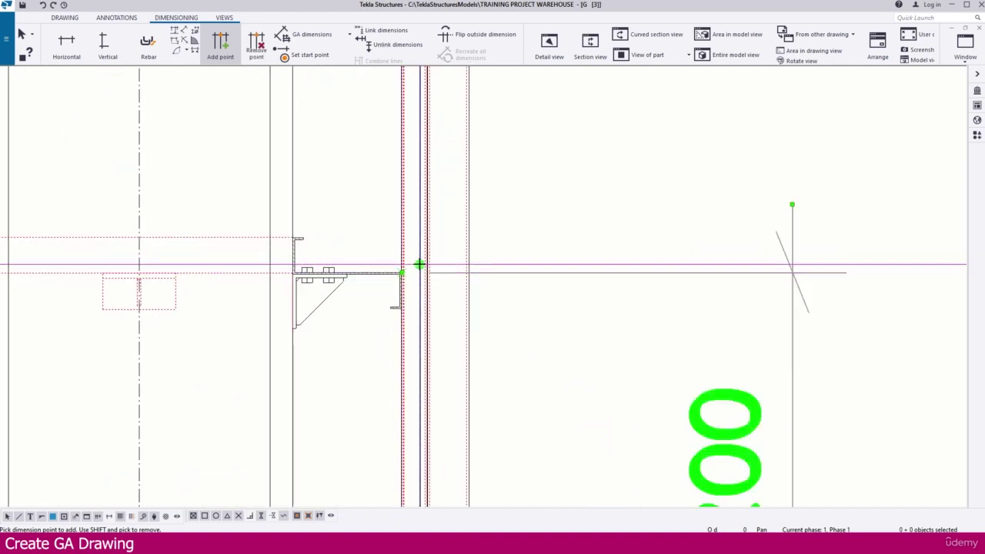
{"action": "scroll", "coordinate": [419, 265], "scroll_direction": "down", "scroll_amount": 2}
{"action": "scroll", "coordinate": [407, 187], "scroll_direction": "up", "scroll_amount": 4}
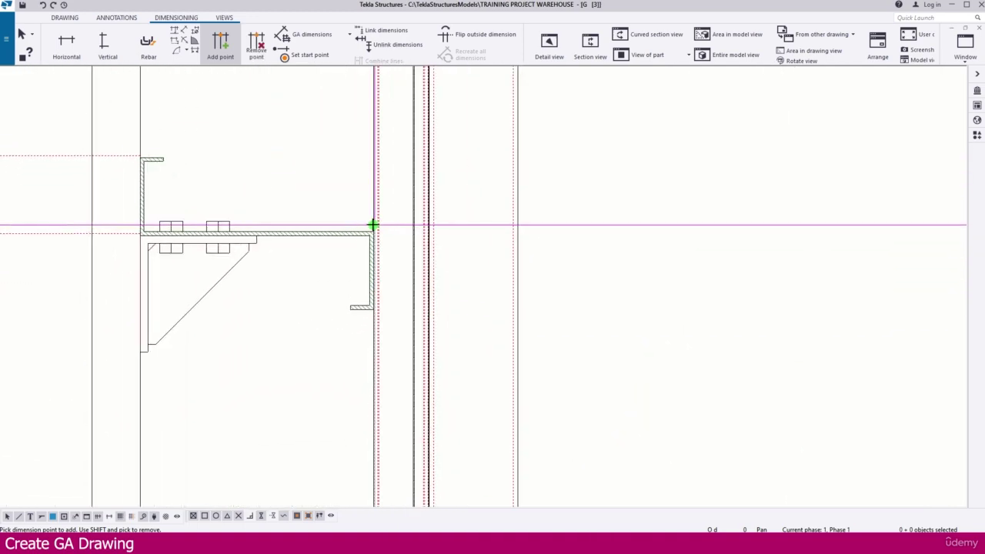
{"action": "scroll", "coordinate": [374, 228], "scroll_direction": "down", "scroll_amount": 3}
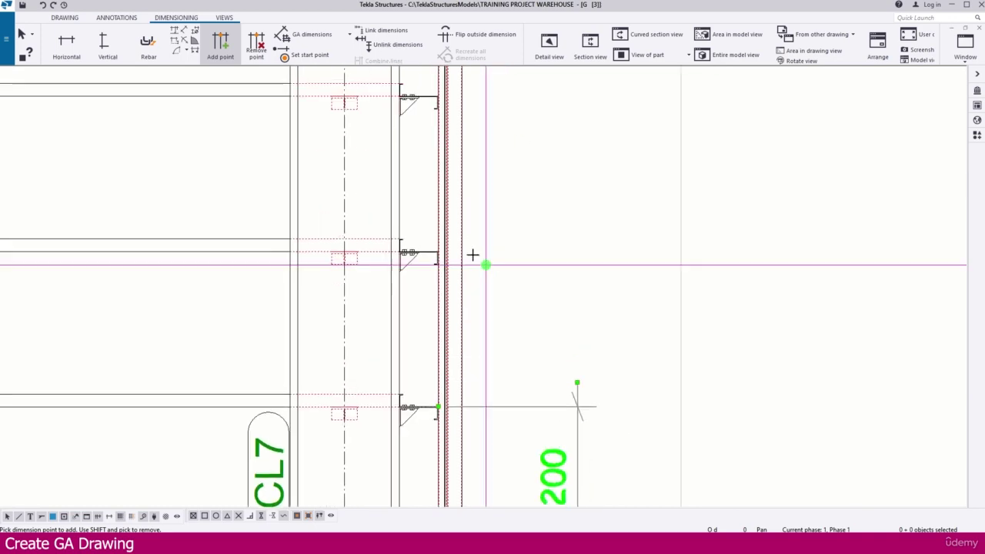
{"action": "scroll", "coordinate": [454, 266], "scroll_direction": "up", "scroll_amount": 4}
{"action": "scroll", "coordinate": [442, 279], "scroll_direction": "down", "scroll_amount": 3}
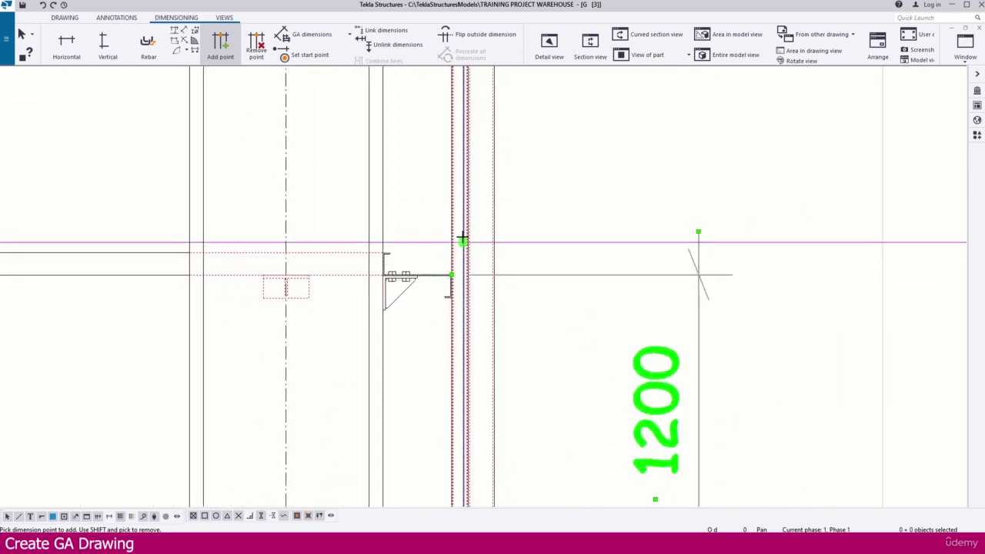
{"action": "scroll", "coordinate": [462, 297], "scroll_direction": "up", "scroll_amount": 3}
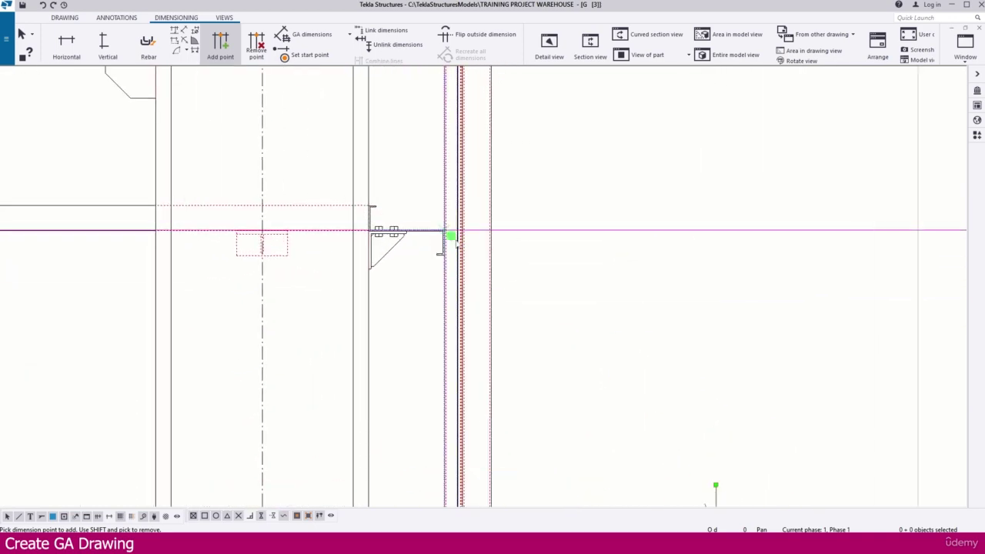
{"action": "scroll", "coordinate": [461, 245], "scroll_direction": "down", "scroll_amount": 3}
{"action": "scroll", "coordinate": [470, 270], "scroll_direction": "up", "scroll_amount": 3}
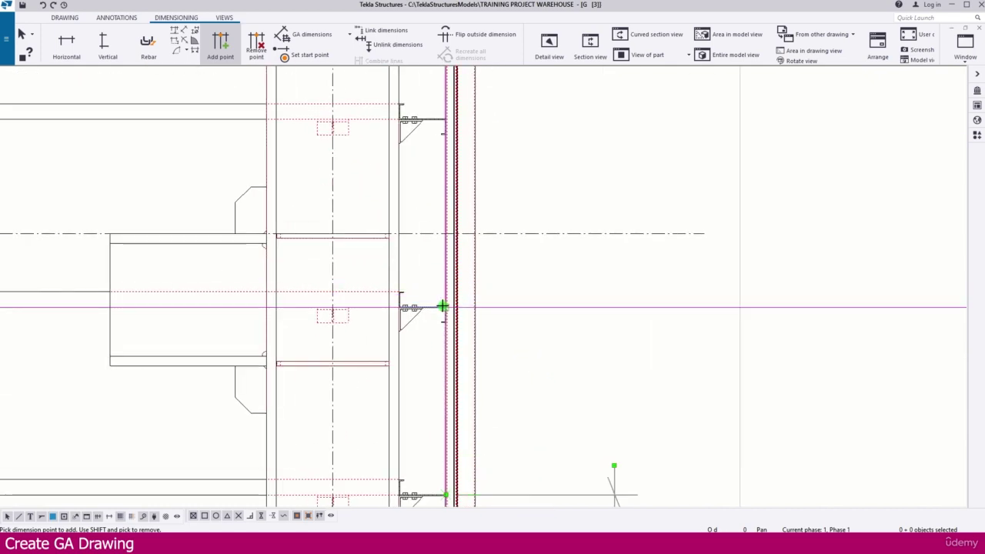
Add a dimension point at the girt level with the column bracket and re-pick it exactly on the girt's outer top corner.
{"action": "left_click", "coordinate": [443, 306]}
{"action": "scroll", "coordinate": [454, 231], "scroll_direction": "down", "scroll_amount": 1}
{"action": "scroll", "coordinate": [453, 236], "scroll_direction": "up", "scroll_amount": 1}
{"action": "scroll", "coordinate": [454, 402], "scroll_direction": "up", "scroll_amount": 2}
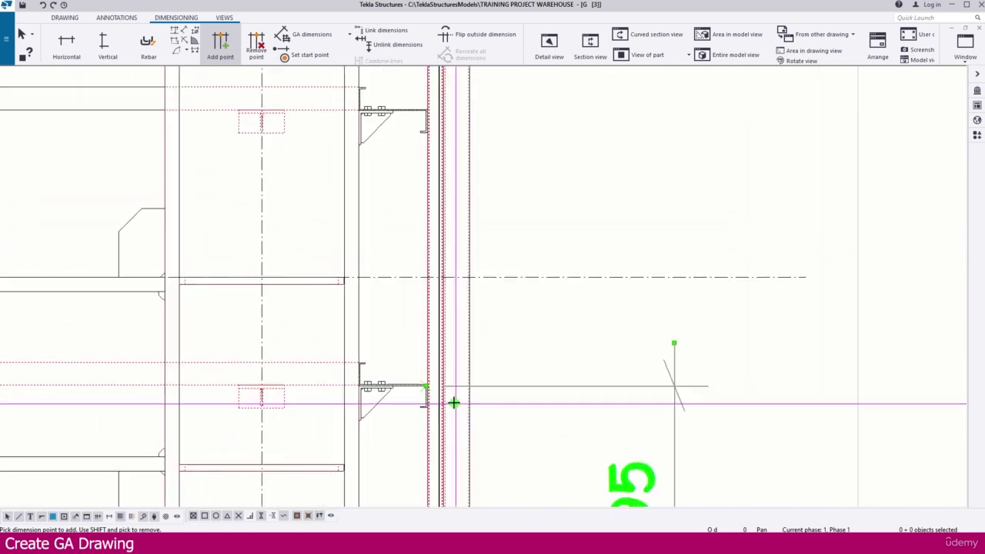
{"action": "scroll", "coordinate": [454, 402], "scroll_direction": "up", "scroll_amount": 2}
{"action": "scroll", "coordinate": [435, 238], "scroll_direction": "down", "scroll_amount": 1}
{"action": "scroll", "coordinate": [429, 316], "scroll_direction": "up", "scroll_amount": 3}
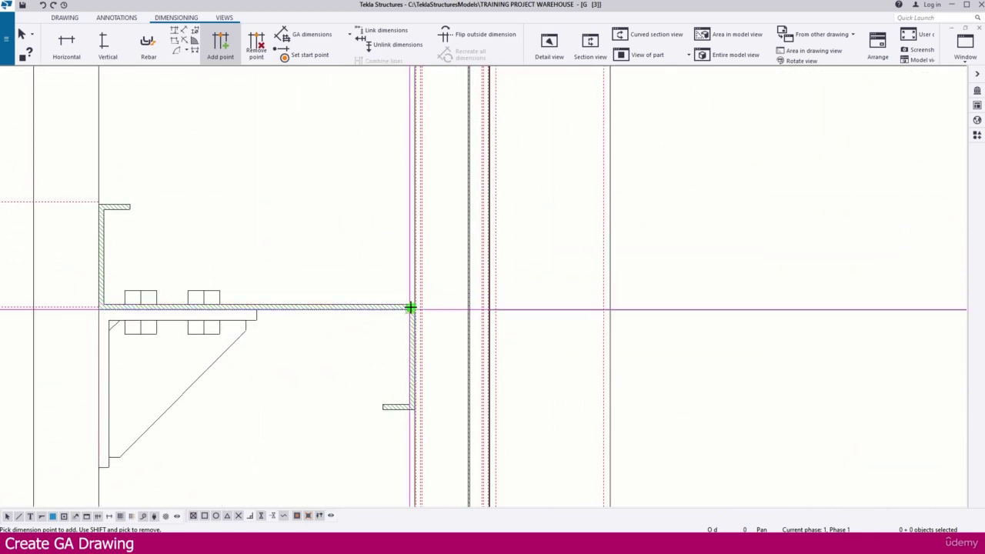
{"action": "scroll", "coordinate": [410, 307], "scroll_direction": "up", "scroll_amount": 1}
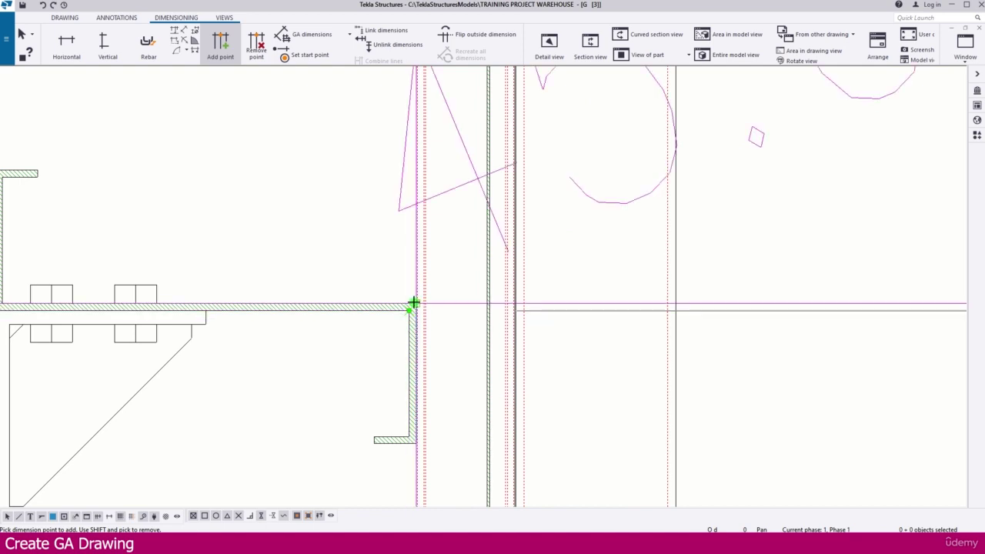
{"action": "scroll", "coordinate": [371, 233], "scroll_direction": "down", "scroll_amount": 3}
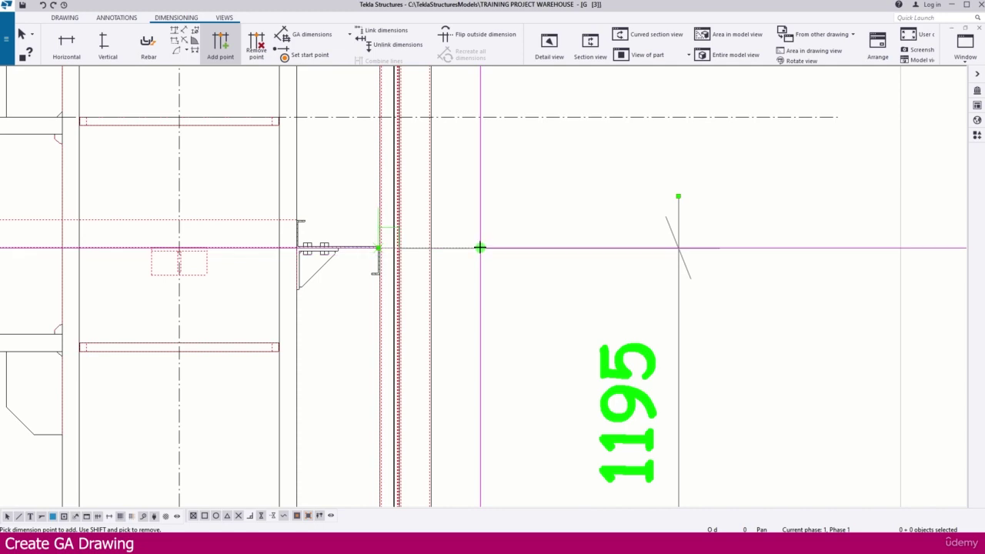
{"action": "scroll", "coordinate": [377, 245], "scroll_direction": "up", "scroll_amount": 3}
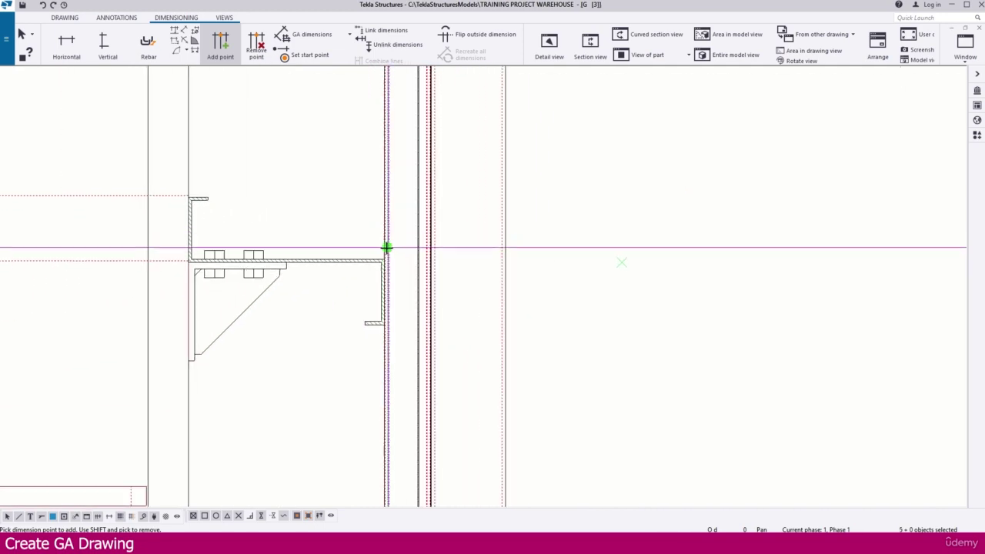
Extend the vertical dimension outside column 3 with points at the remaining upper girts and the eaves level line, and end the selection.
{"action": "scroll", "coordinate": [418, 323], "scroll_direction": "down", "scroll_amount": 5}
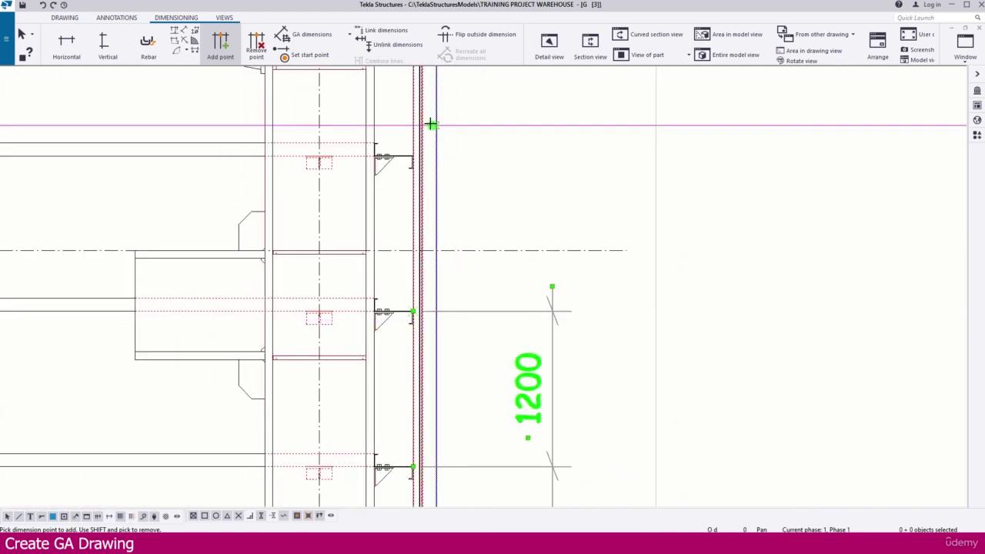
{"action": "scroll", "coordinate": [431, 124], "scroll_direction": "up", "scroll_amount": 6}
{"action": "left_click", "coordinate": [401, 175]}
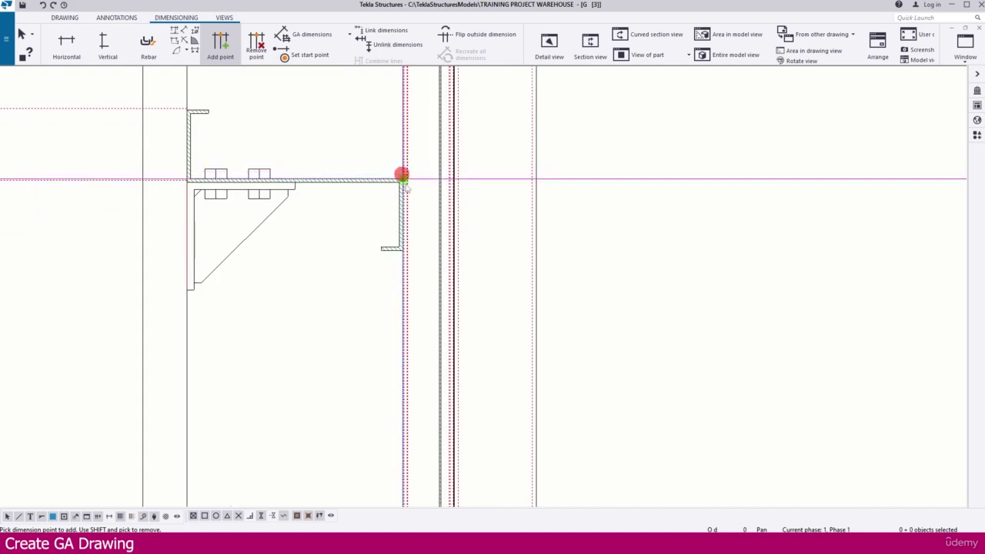
{"action": "scroll", "coordinate": [405, 186], "scroll_direction": "down", "scroll_amount": 4}
{"action": "scroll", "coordinate": [449, 317], "scroll_direction": "up", "scroll_amount": 6}
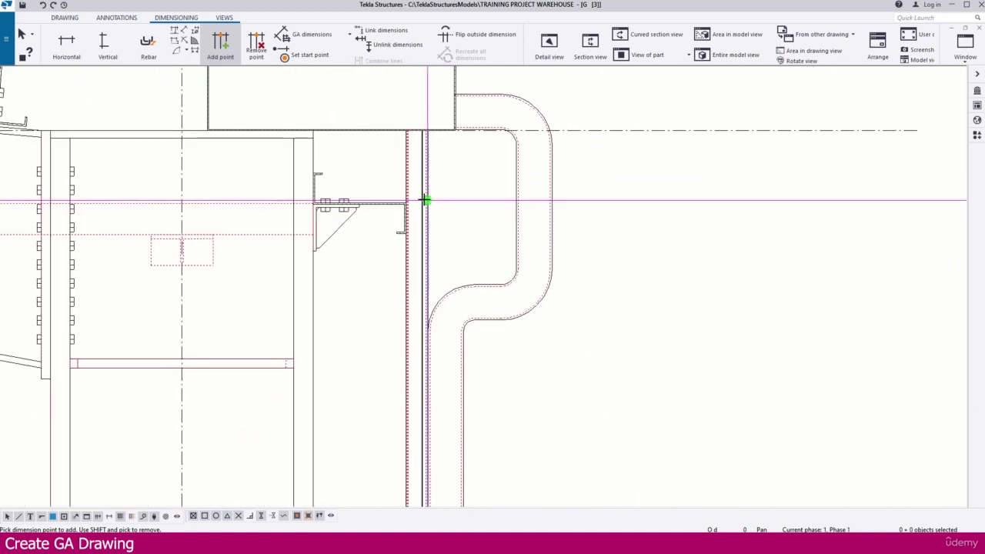
{"action": "scroll", "coordinate": [425, 200], "scroll_direction": "up", "scroll_amount": 4}
{"action": "scroll", "coordinate": [393, 212], "scroll_direction": "down", "scroll_amount": 6}
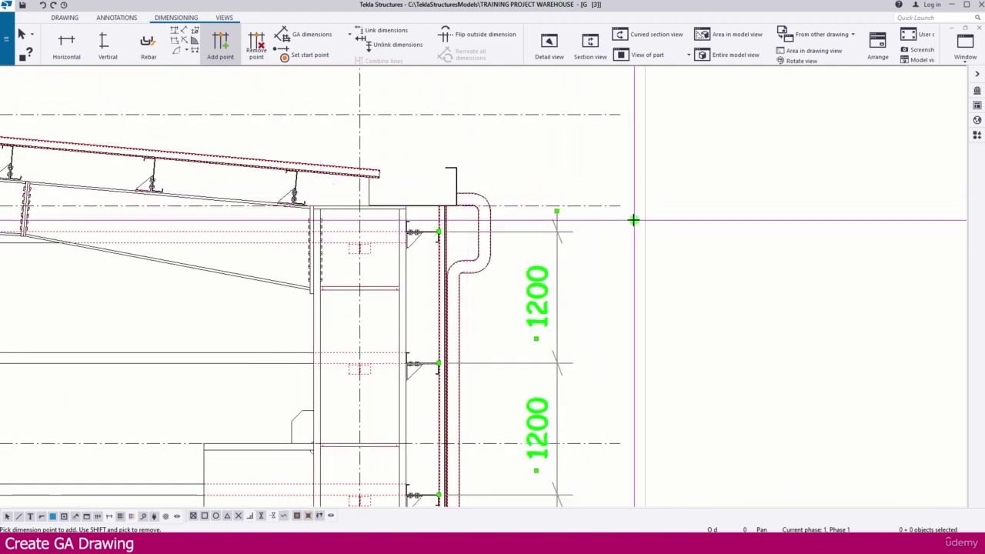
{"action": "left_click", "coordinate": [544, 205]}
{"action": "scroll", "coordinate": [542, 192], "scroll_direction": "down", "scroll_amount": 5}
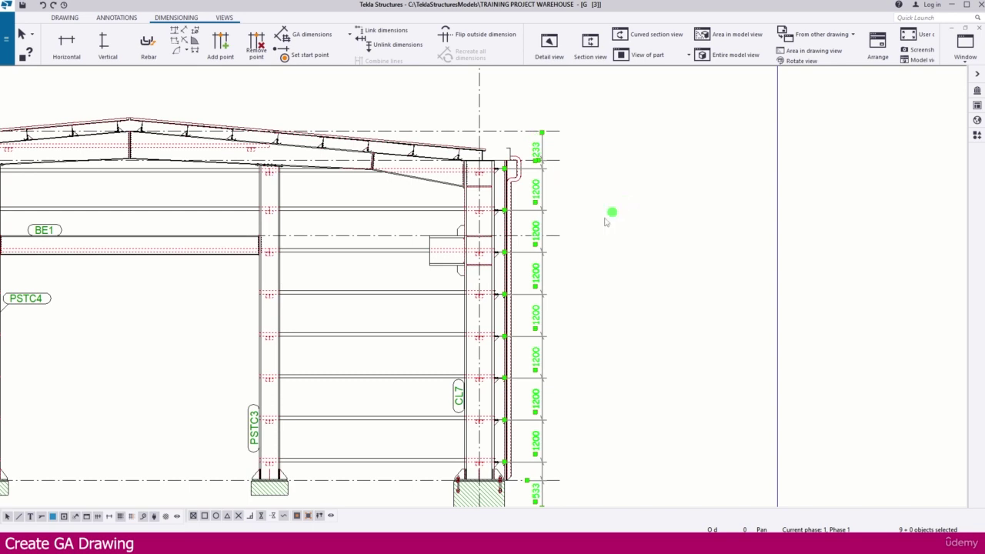
{"action": "left_click", "coordinate": [610, 208]}
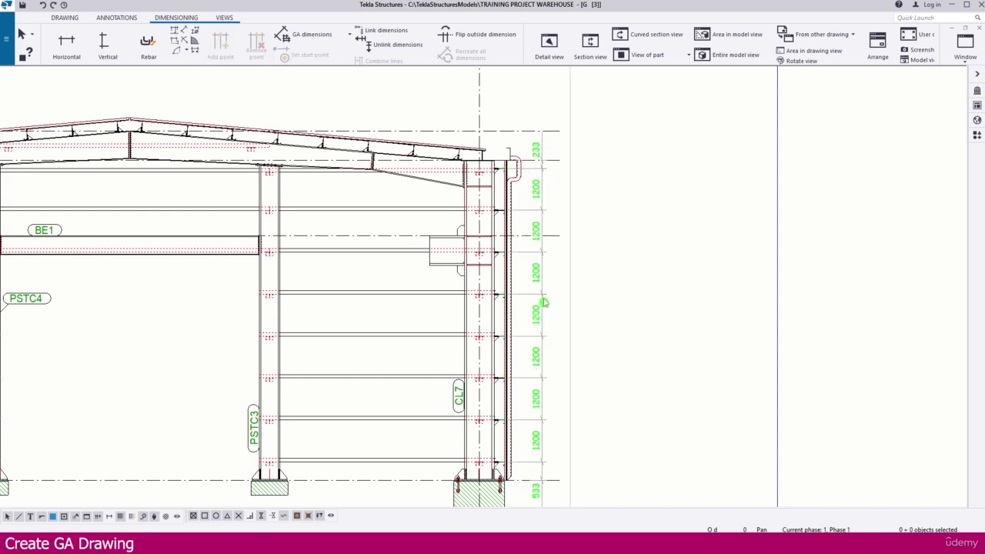
Try combining the equal girt spacings in the vertical dimension outside column 3 using the 3*60=180 format.
{"action": "left_click", "coordinate": [541, 275]}
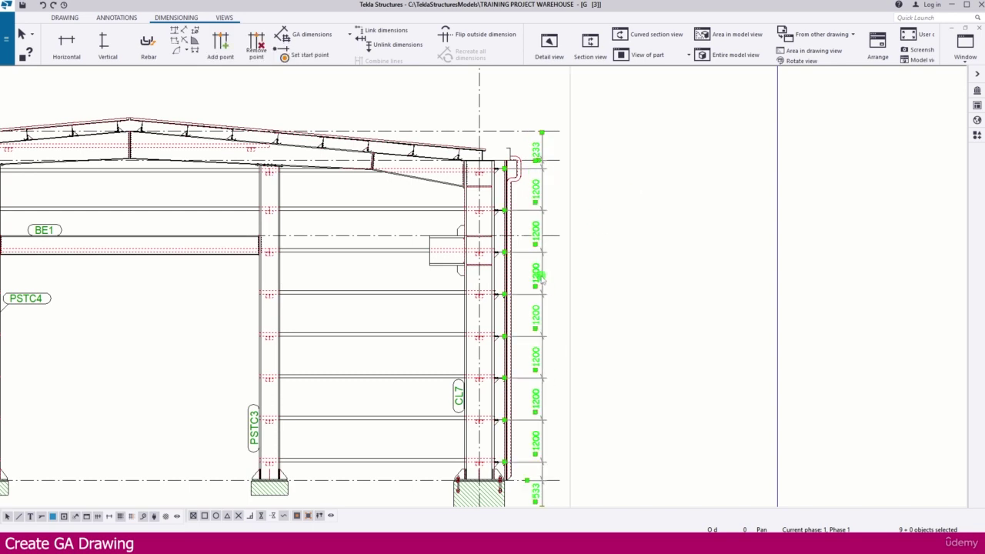
{"action": "double_click", "coordinate": [541, 276]}
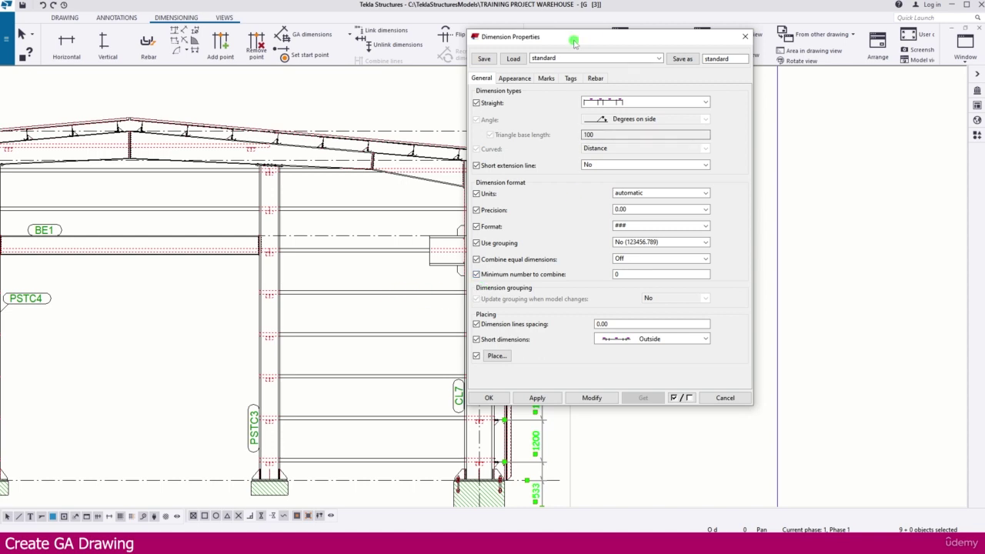
{"action": "left_click_drag", "start_coordinate": [573, 41], "coordinate": [701, 57]}
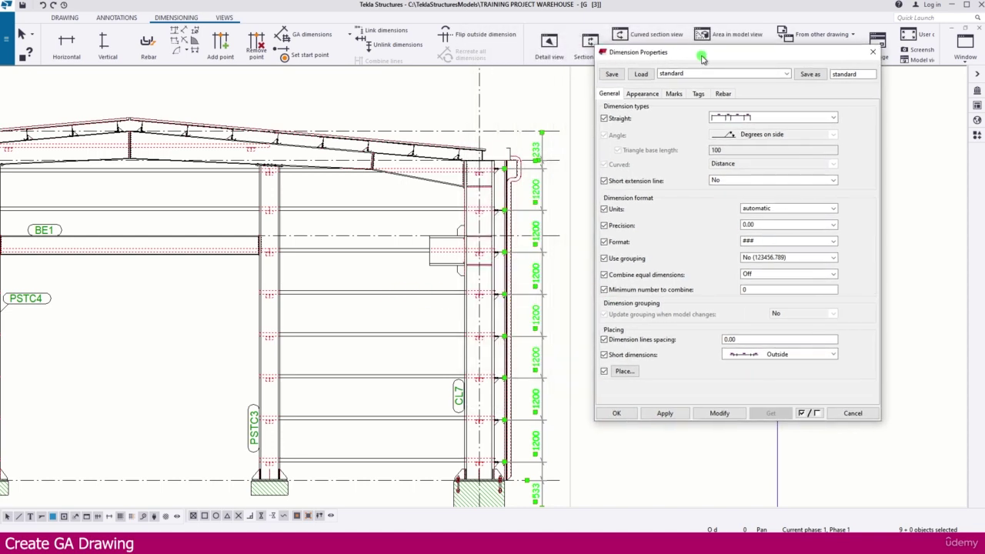
{"action": "left_click", "coordinate": [767, 274]}
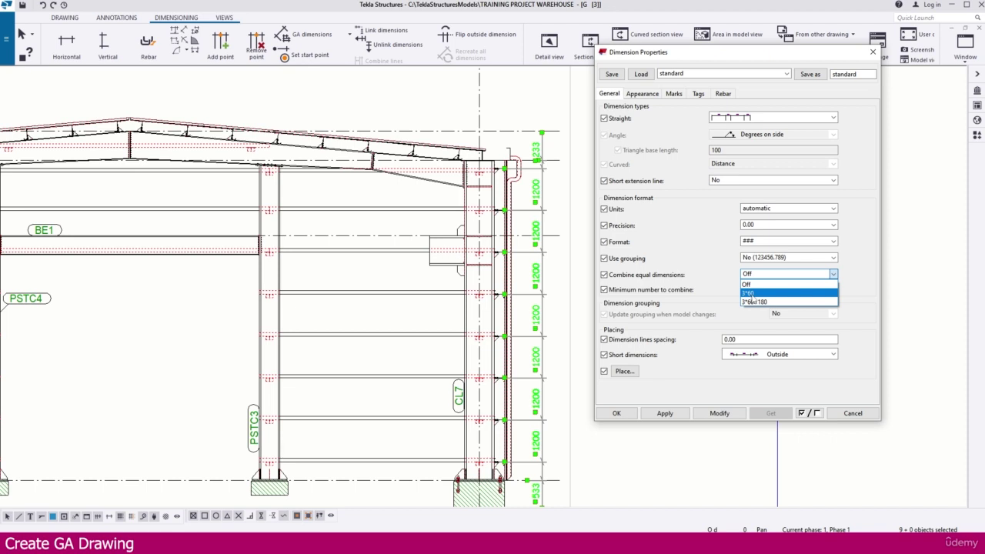
{"action": "left_click", "coordinate": [752, 301]}
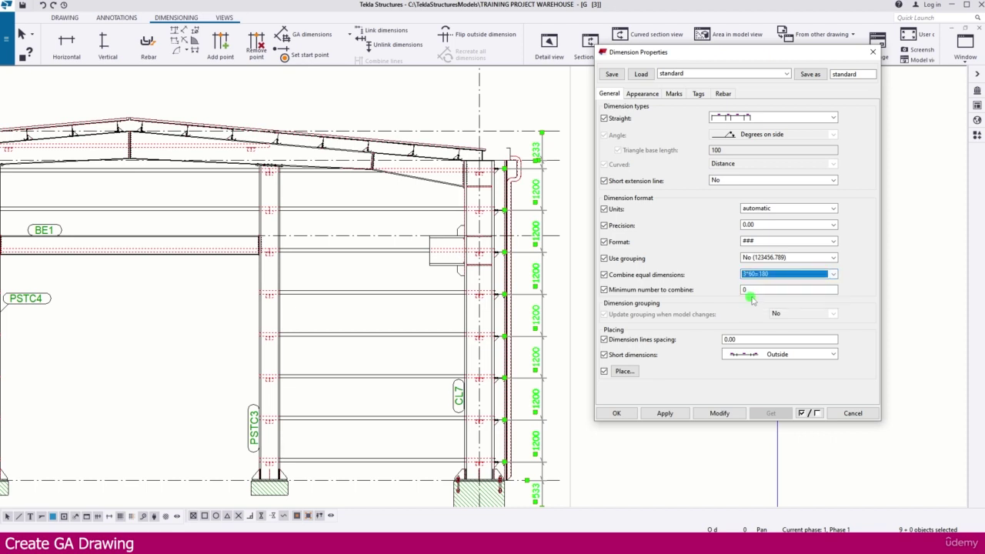
{"action": "left_click", "coordinate": [719, 413]}
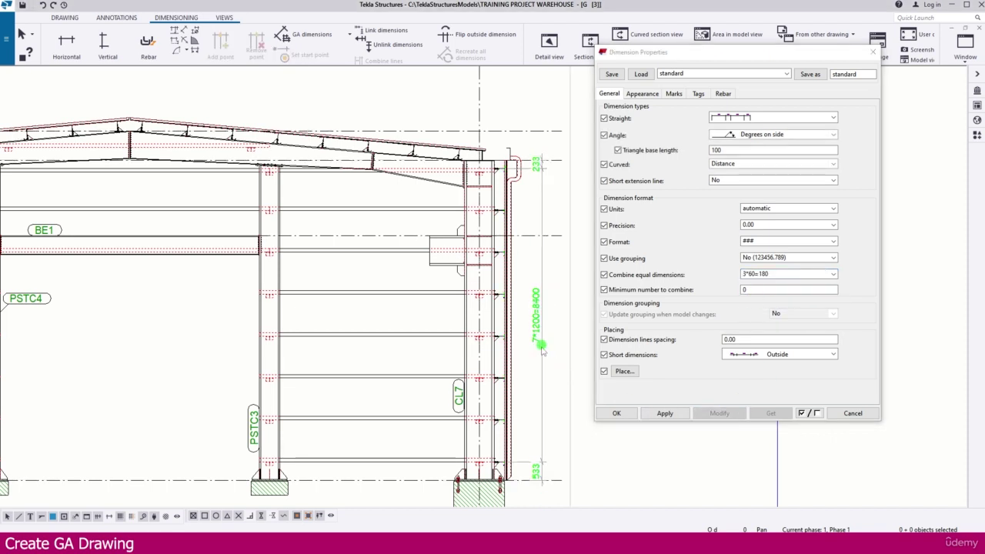
{"action": "scroll", "coordinate": [542, 352], "scroll_direction": "up", "scroll_amount": 3}
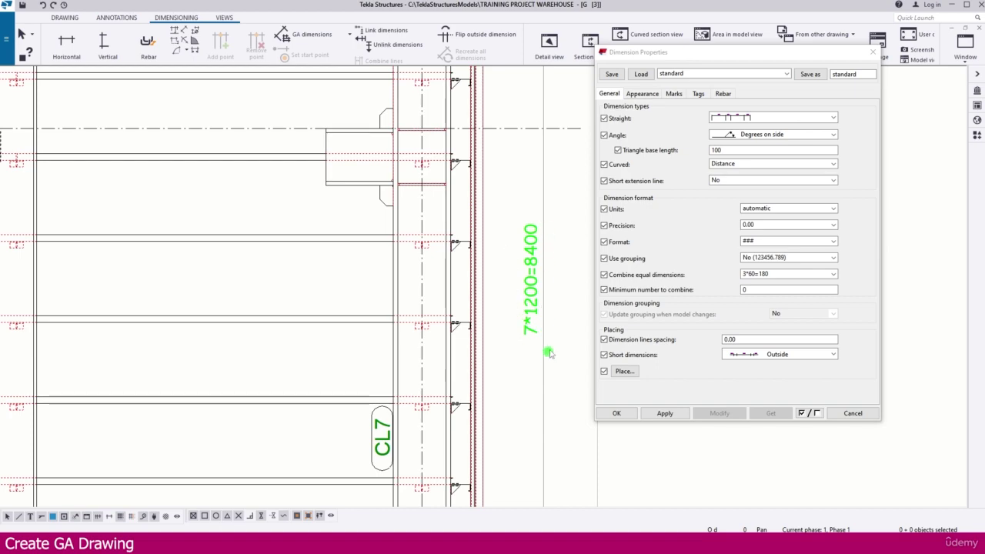
{"action": "scroll", "coordinate": [488, 252], "scroll_direction": "down", "scroll_amount": 3}
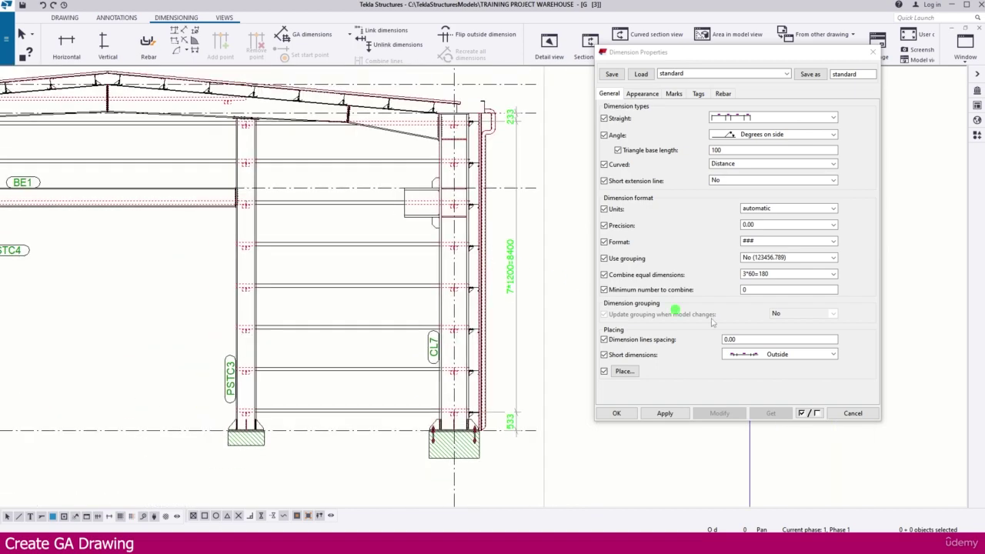
Set combining of equal dimensions back to Off for the girt spacing dimension outside column 3.
{"action": "left_click", "coordinate": [778, 272]}
{"action": "left_click", "coordinate": [759, 285]}
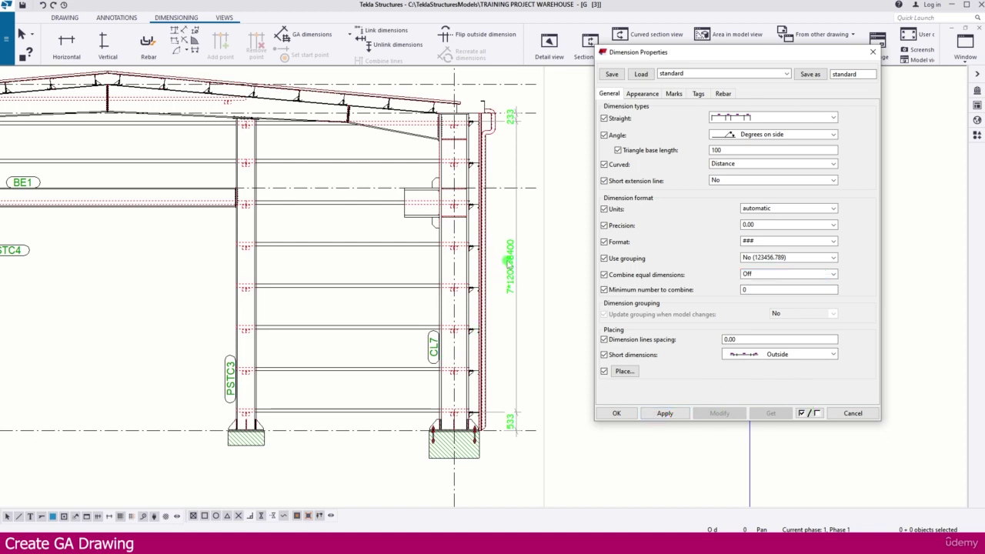
{"action": "left_click", "coordinate": [508, 261]}
{"action": "left_click", "coordinate": [717, 413]}
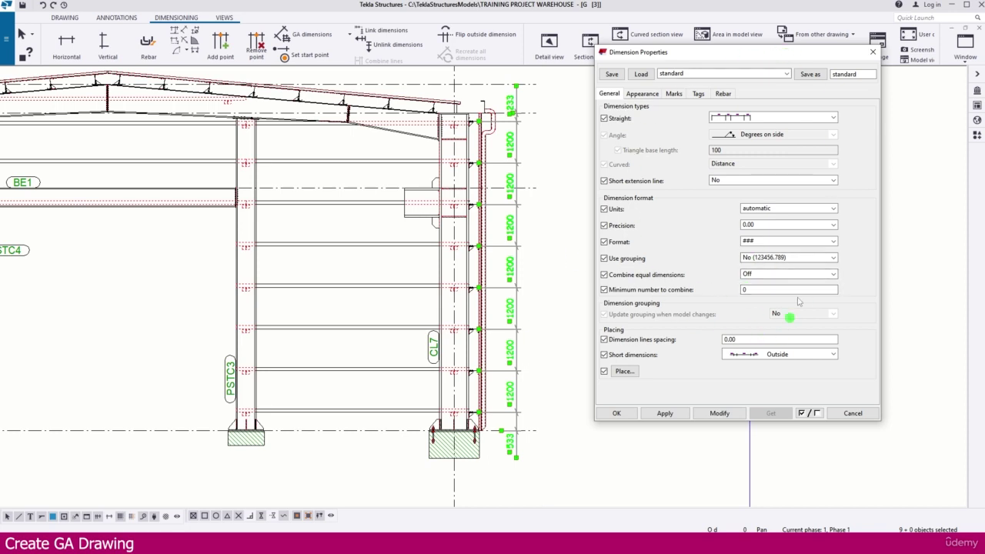
Change the line and arrow color of the girt spacing dimension to red.
{"action": "left_click", "coordinate": [643, 94]}
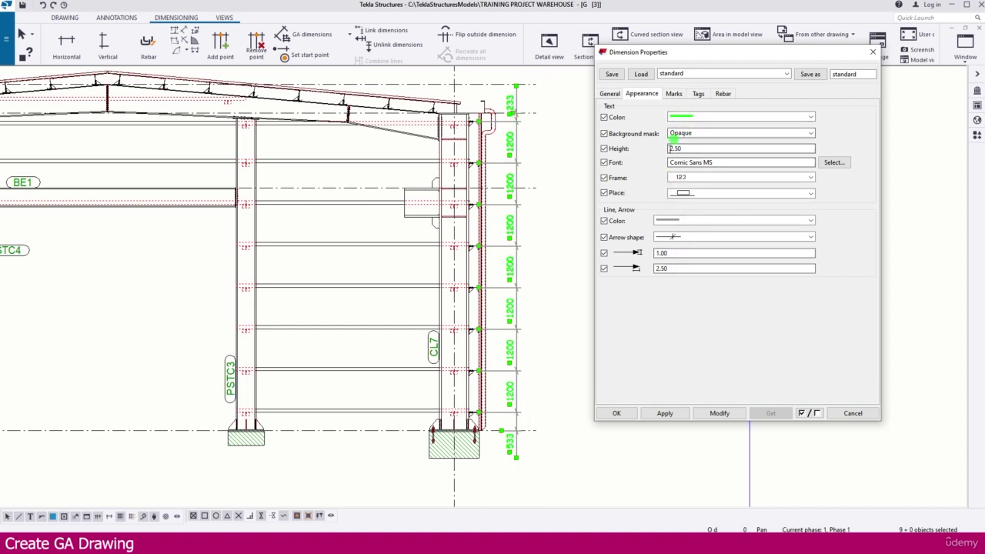
{"action": "left_click", "coordinate": [672, 221]}
{"action": "left_click", "coordinate": [674, 244]}
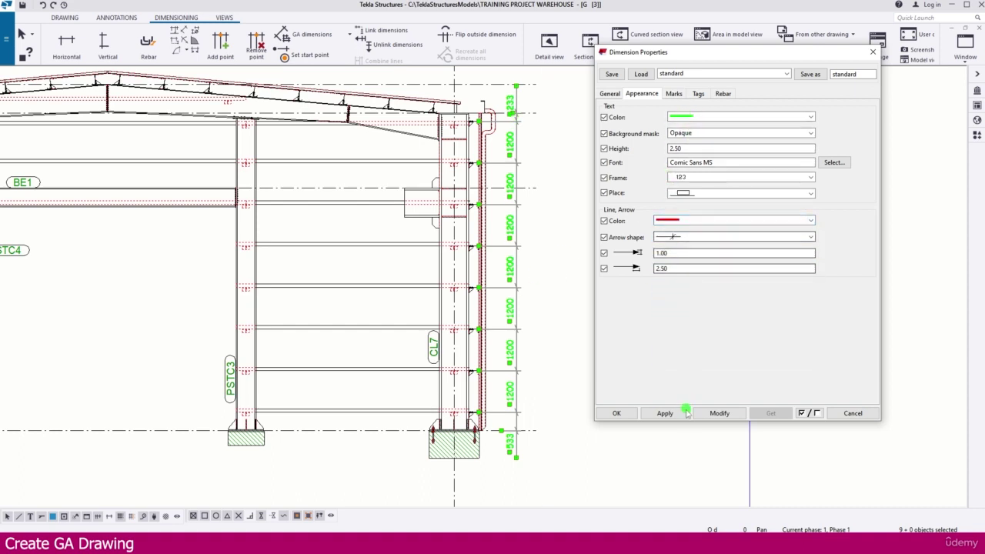
{"action": "left_click", "coordinate": [719, 413]}
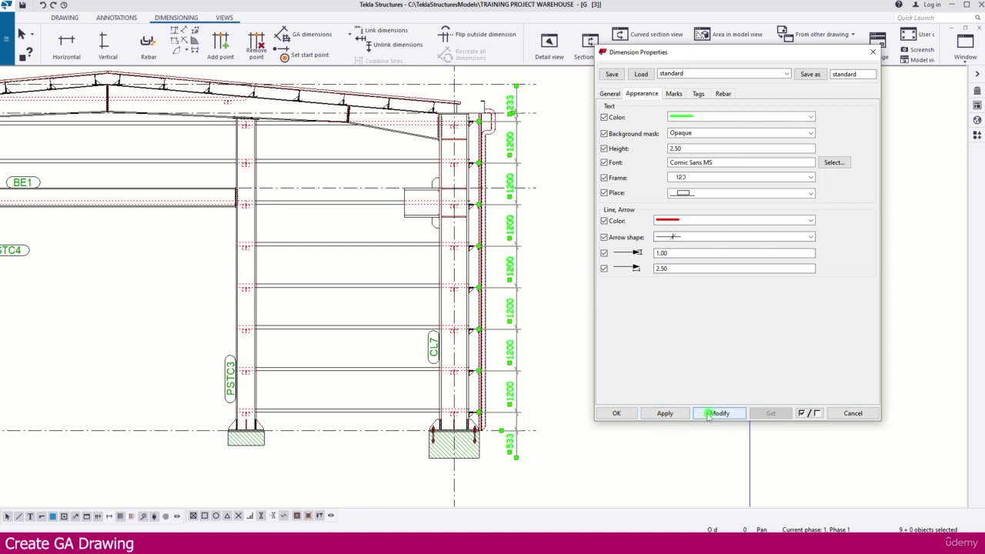
Save the current dimension settings under the name DIM and close the dimension properties.
{"action": "double_click", "coordinate": [866, 76]}
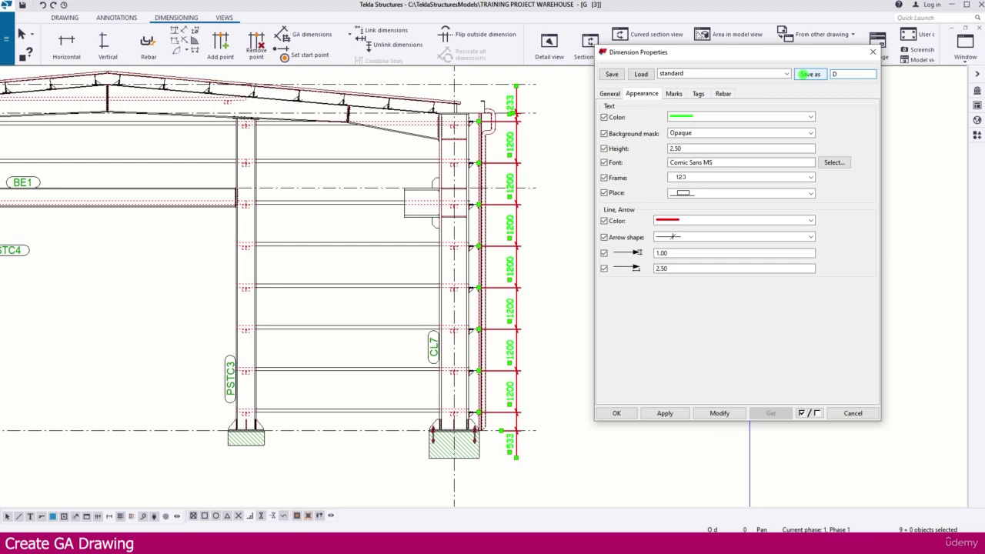
{"action": "left_click", "coordinate": [809, 74]}
{"action": "left_click", "coordinate": [872, 52]}
Load the saved DIM settings onto the 10000 overall height dimension outside column 1, modify it and close the properties.
{"action": "scroll", "coordinate": [698, 213], "scroll_direction": "down", "scroll_amount": 5}
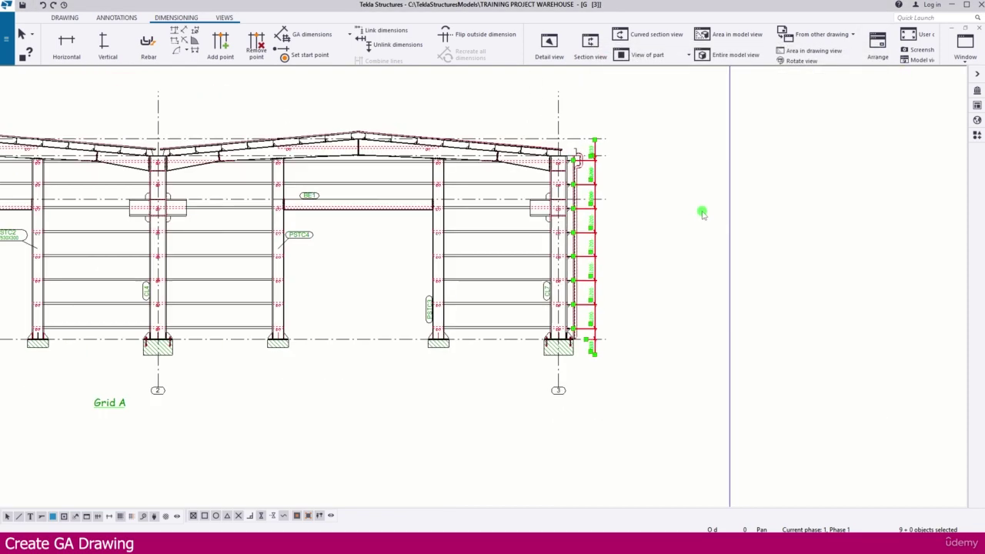
{"action": "scroll", "coordinate": [150, 243], "scroll_direction": "up", "scroll_amount": 5}
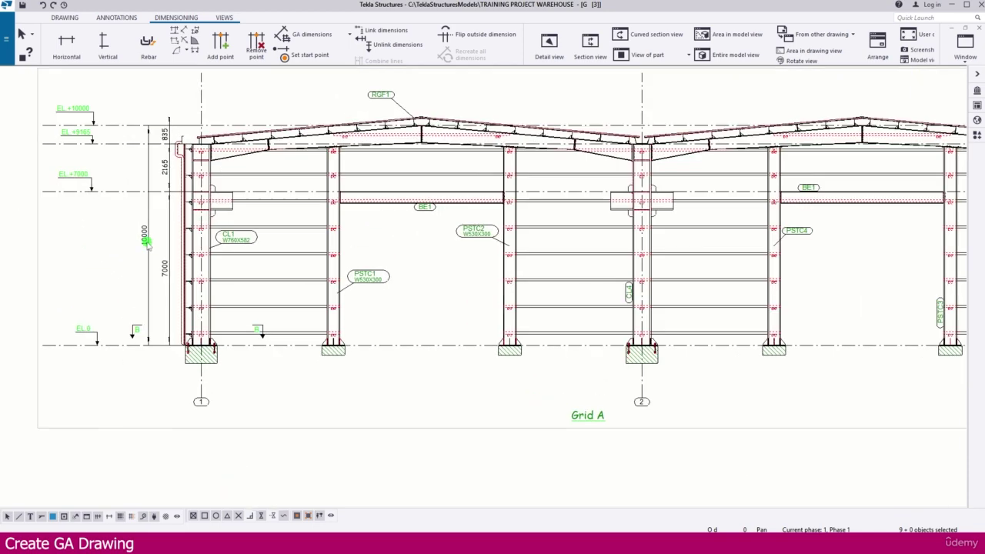
{"action": "double_click", "coordinate": [148, 242]}
{"action": "left_click", "coordinate": [699, 74]}
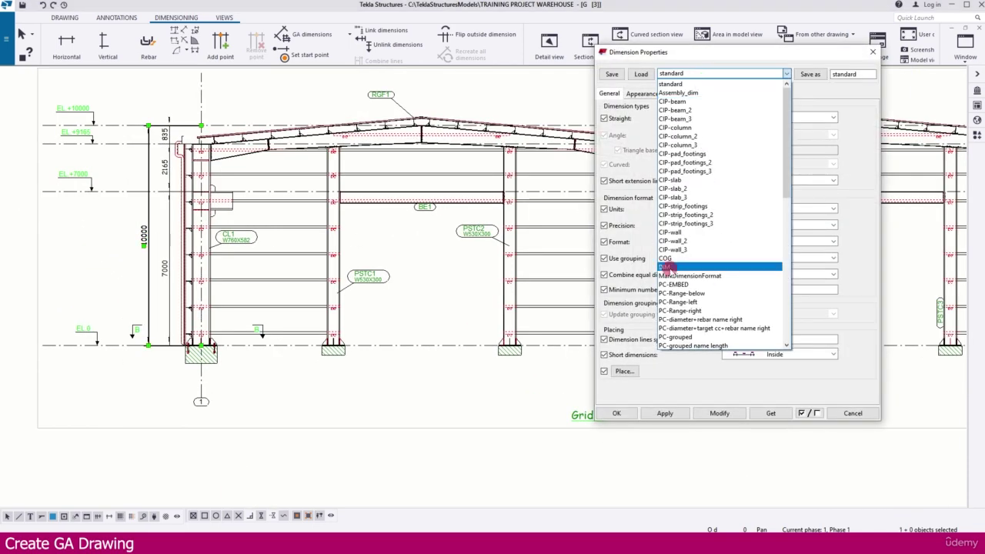
{"action": "left_click", "coordinate": [665, 267]}
{"action": "left_click", "coordinate": [641, 73]}
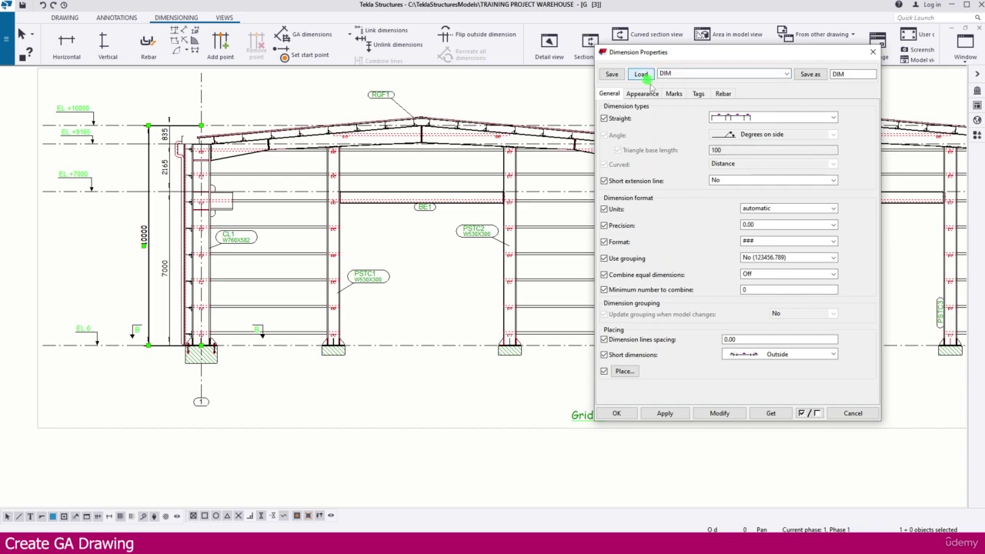
{"action": "left_click", "coordinate": [719, 413]}
{"action": "scroll", "coordinate": [140, 235], "scroll_direction": "up", "scroll_amount": 3}
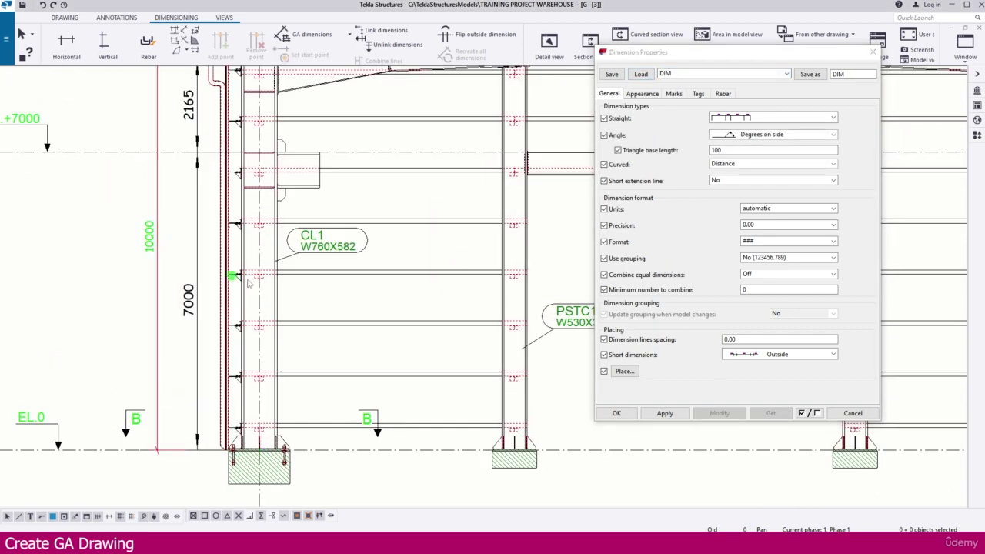
{"action": "left_click", "coordinate": [616, 413]}
{"action": "scroll", "coordinate": [715, 302], "scroll_direction": "down", "scroll_amount": 5}
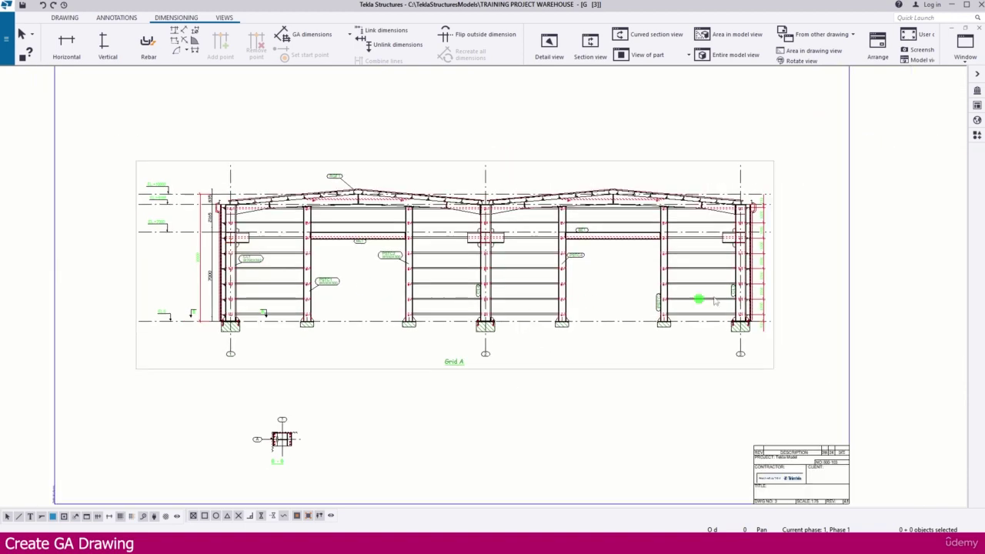
Place a plain text note in the open bay between posts PSTC4 and PSTC3 of the grid A elevation.
{"action": "left_click", "coordinate": [66, 18]}
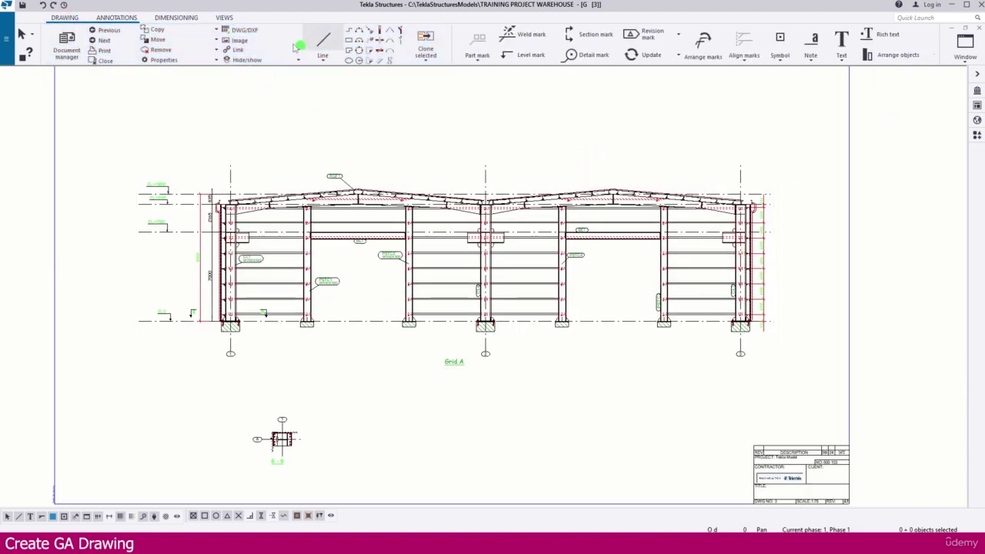
{"action": "left_click", "coordinate": [114, 19]}
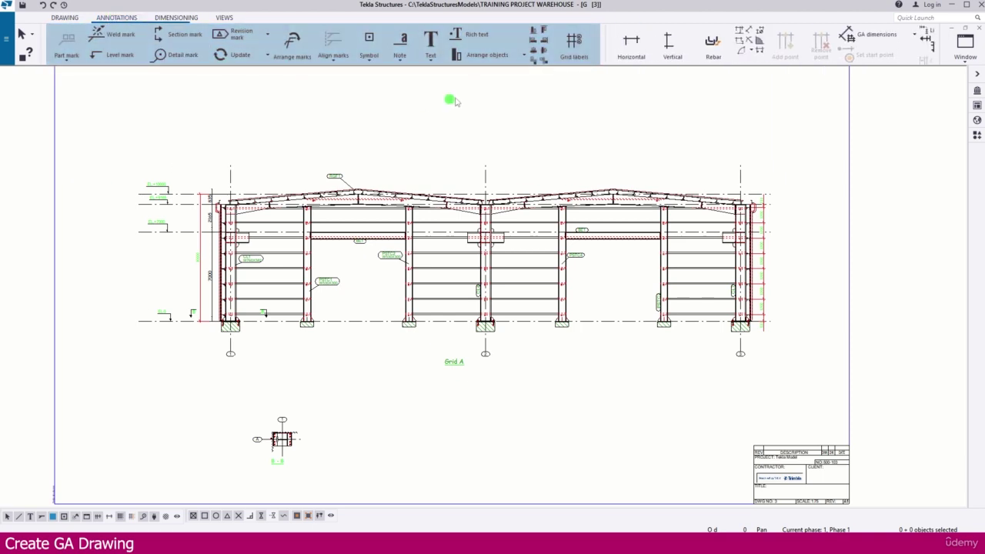
{"action": "left_click", "coordinate": [432, 61]}
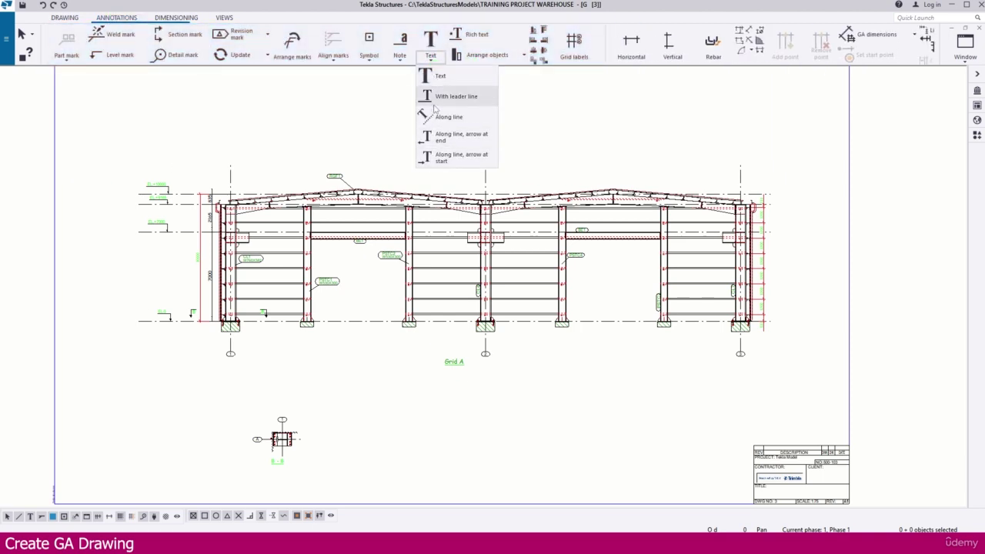
{"action": "left_click", "coordinate": [436, 76]}
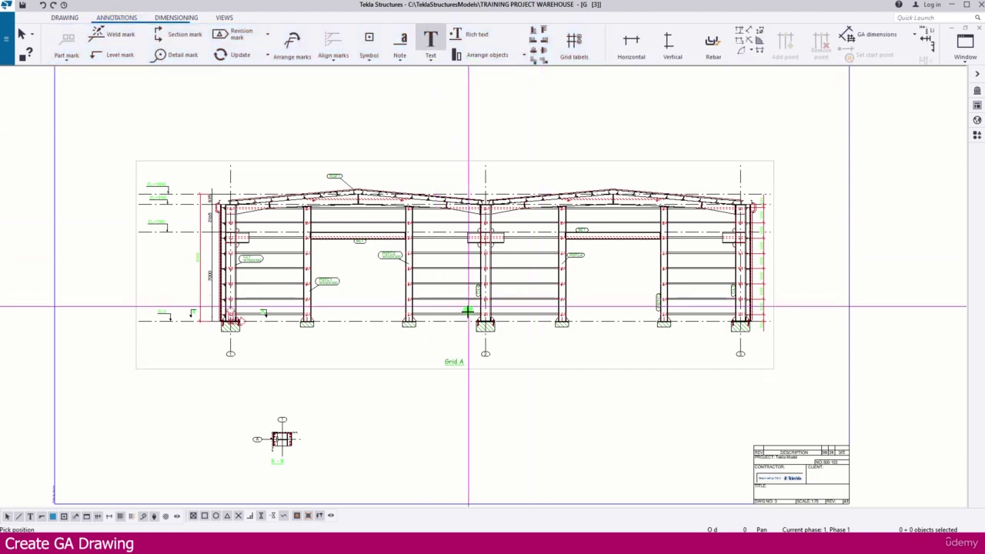
{"action": "scroll", "coordinate": [500, 358], "scroll_direction": "up", "scroll_amount": 5}
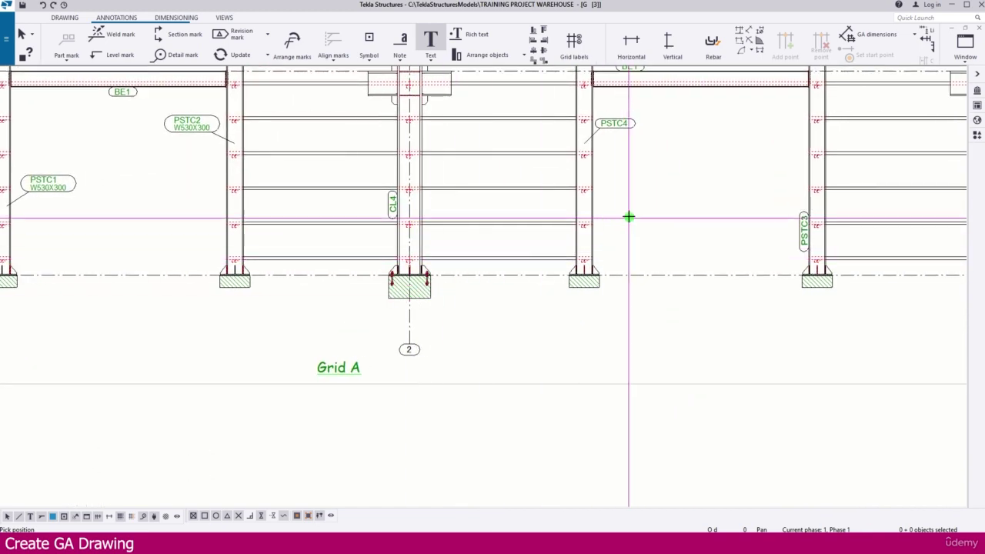
{"action": "left_click", "coordinate": [652, 206]}
{"action": "scroll", "coordinate": [660, 212], "scroll_direction": "up", "scroll_amount": 2}
{"action": "scroll", "coordinate": [658, 215], "scroll_direction": "up", "scroll_amount": 1}
Review the text properties of the sample text note, including its frame type options, and accept them.
{"action": "double_click", "coordinate": [650, 202]}
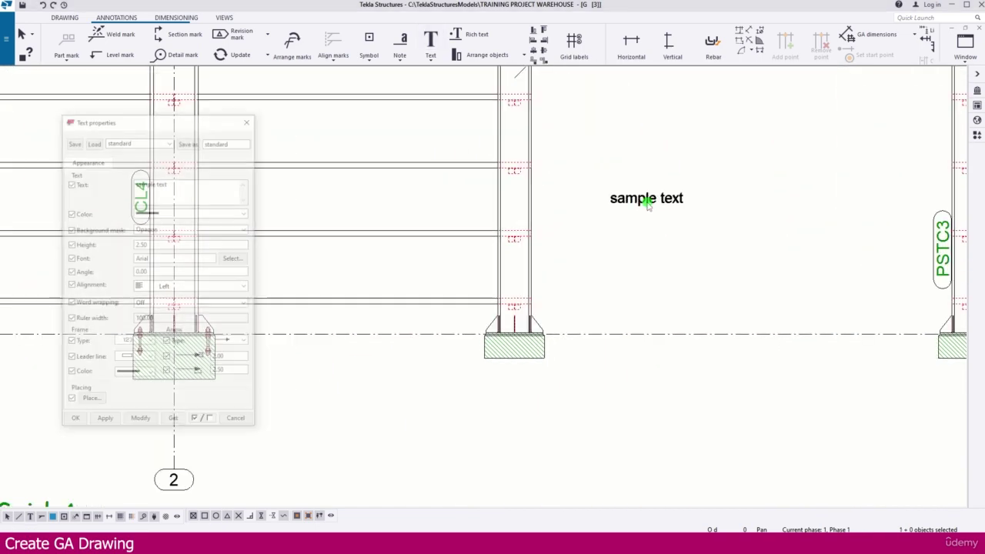
{"action": "left_click_drag", "start_coordinate": [135, 183], "coordinate": [169, 183]}
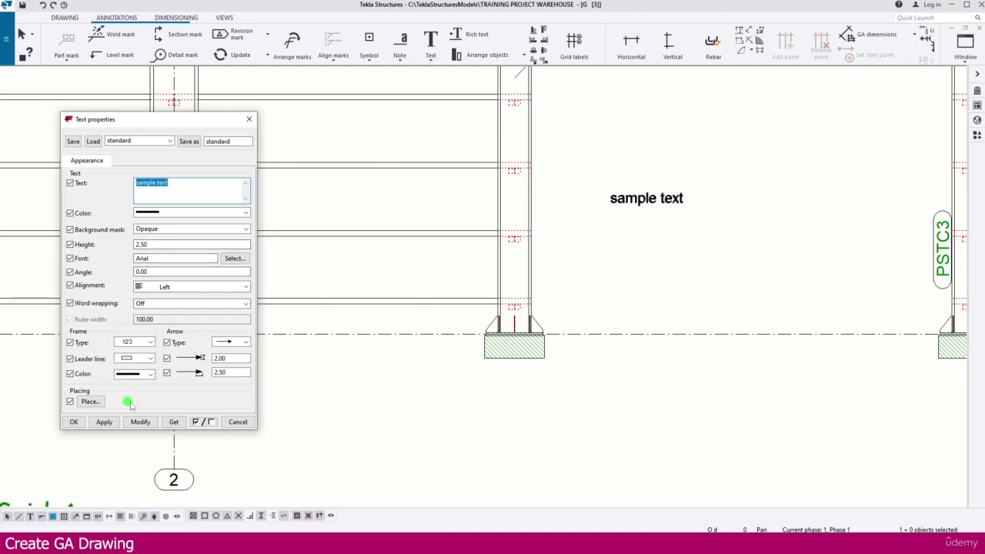
{"action": "left_click", "coordinate": [136, 344]}
{"action": "left_click", "coordinate": [136, 344]}
{"action": "left_click", "coordinate": [142, 421]}
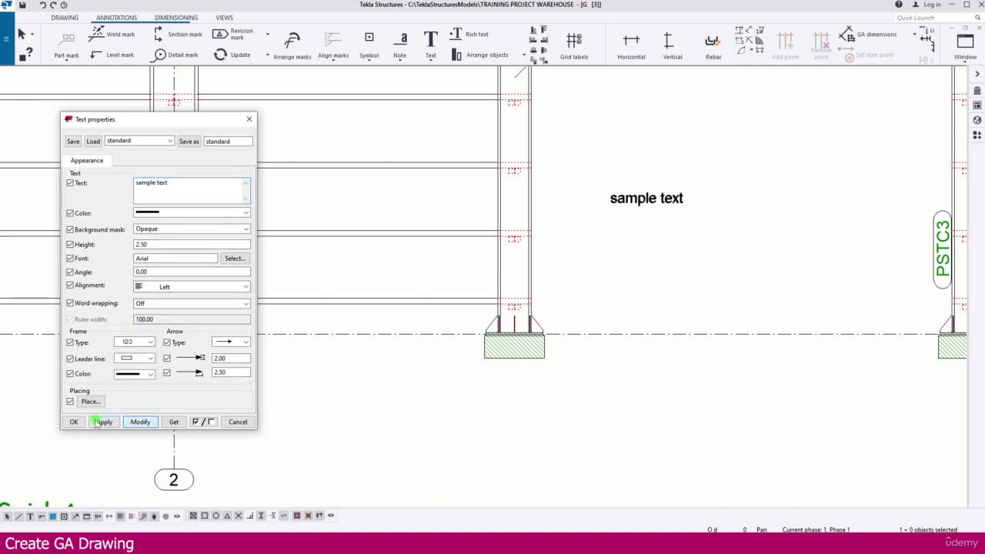
{"action": "left_click", "coordinate": [74, 422]}
Examine the title block's project, contractor, client, title, scale and revision fields on the sheet.
{"action": "scroll", "coordinate": [714, 473], "scroll_direction": "down", "scroll_amount": 5}
{"action": "scroll", "coordinate": [710, 468], "scroll_direction": "up", "scroll_amount": 8}
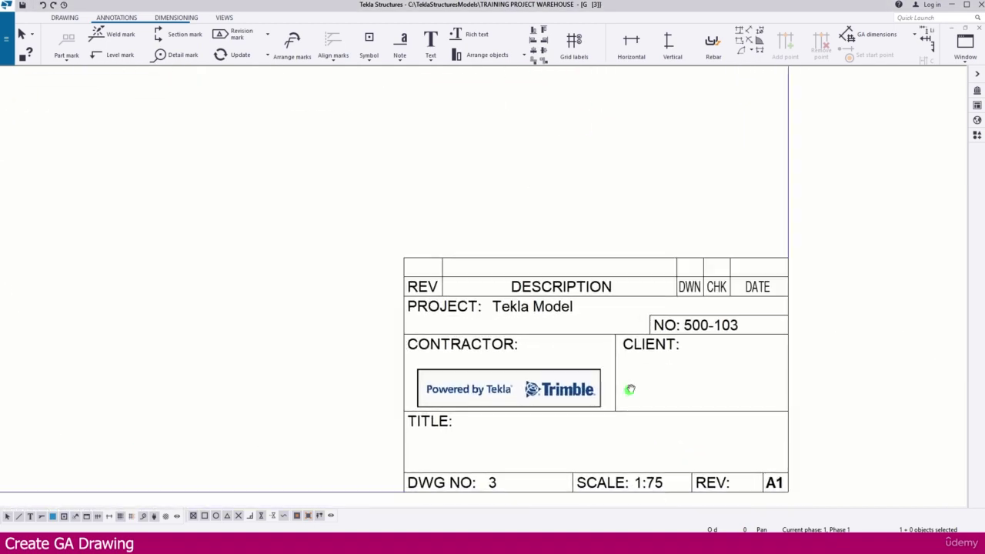
{"action": "middle_click_drag", "start_coordinate": [629, 389], "coordinate": [577, 361]}
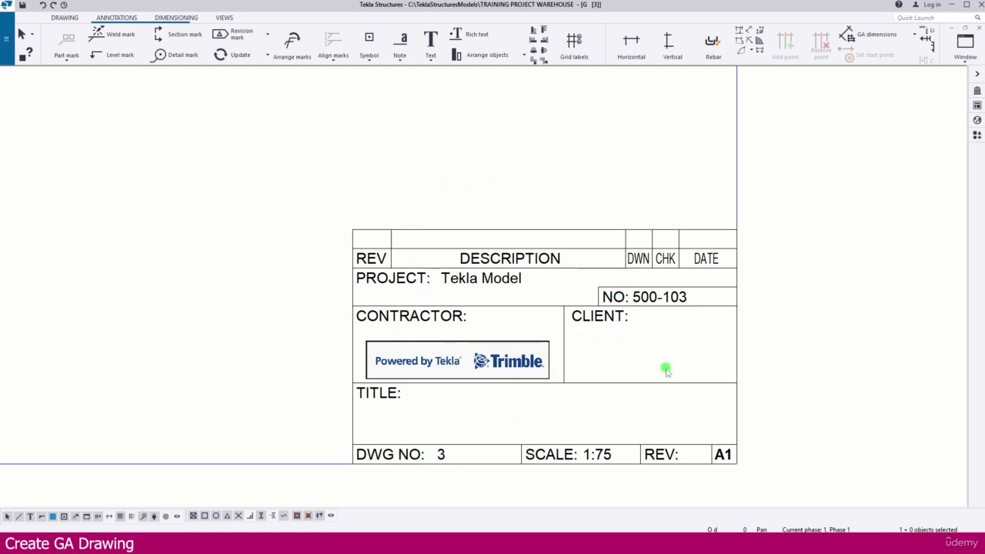
{"action": "scroll", "coordinate": [663, 387], "scroll_direction": "down", "scroll_amount": 5}
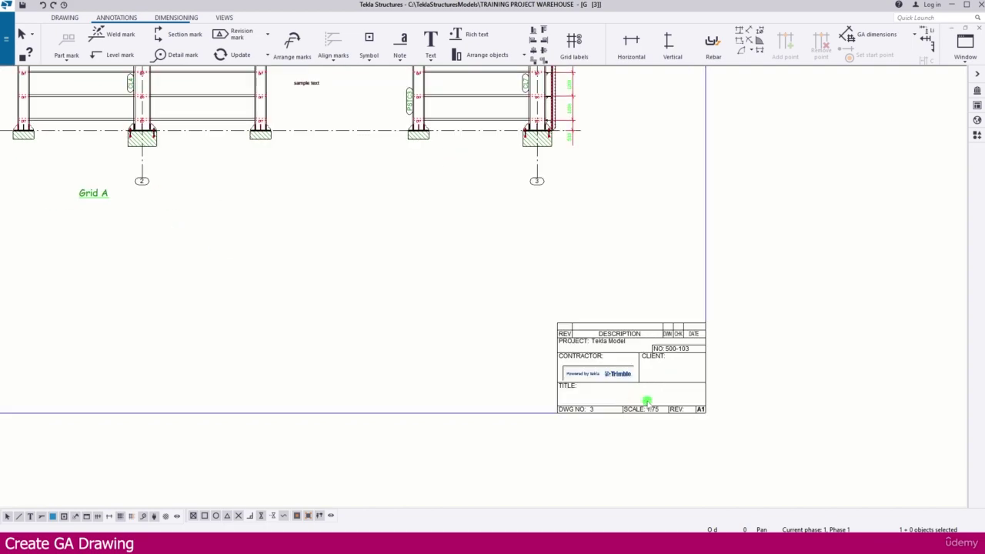
{"action": "scroll", "coordinate": [647, 398], "scroll_direction": "down", "scroll_amount": 3}
{"action": "scroll", "coordinate": [594, 363], "scroll_direction": "down", "scroll_amount": 2}
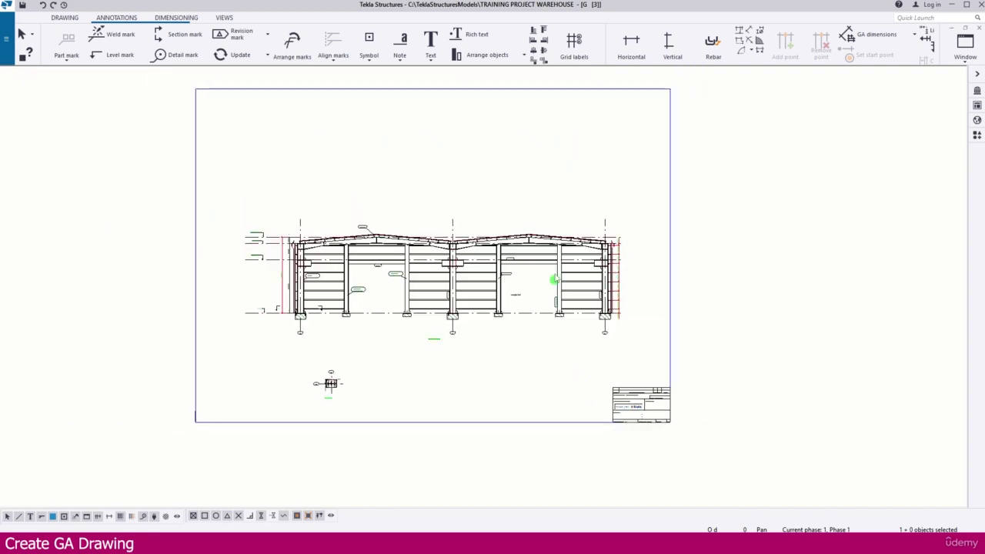
Move the grid A elevation view higher on the sheet, toward its upper-left area, and deselect it.
{"action": "left_click", "coordinate": [524, 215]}
{"action": "mouse_move", "coordinate": [524, 215]}
{"action": "left_mouse_down"}
{"action": "mouse_move", "coordinate": [501, 185]}
{"action": "mouse_move", "coordinate": [500, 159]}
{"action": "left_mouse_up"}
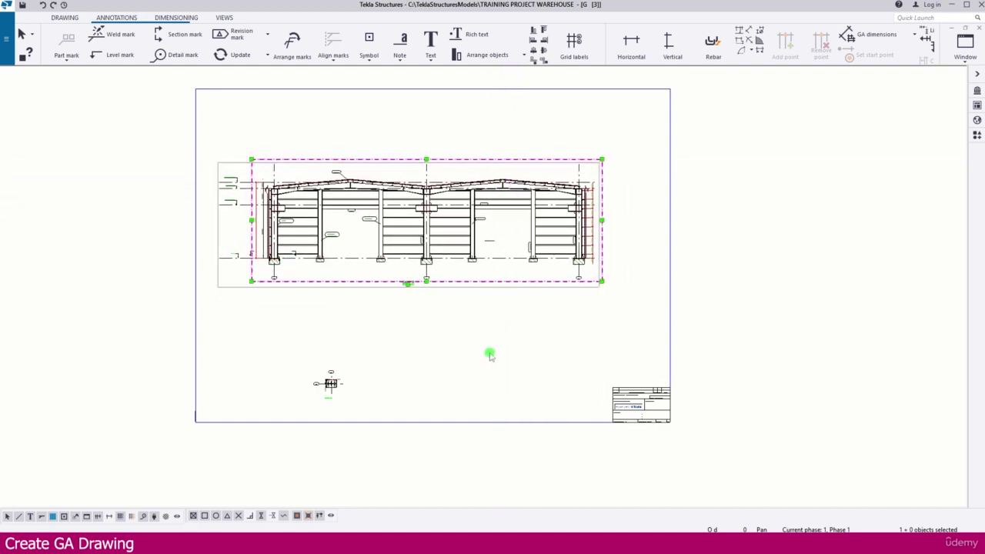
{"action": "left_click", "coordinate": [489, 354]}
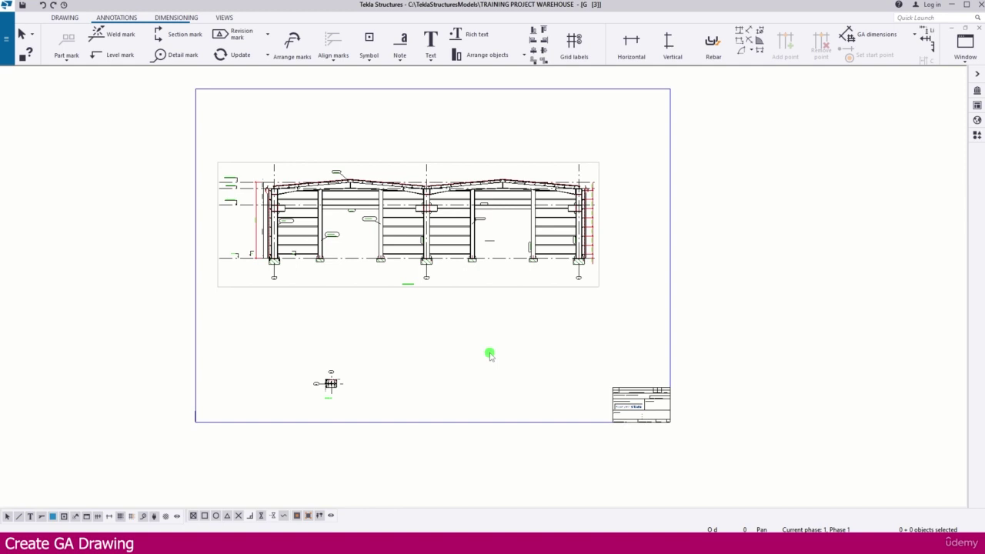